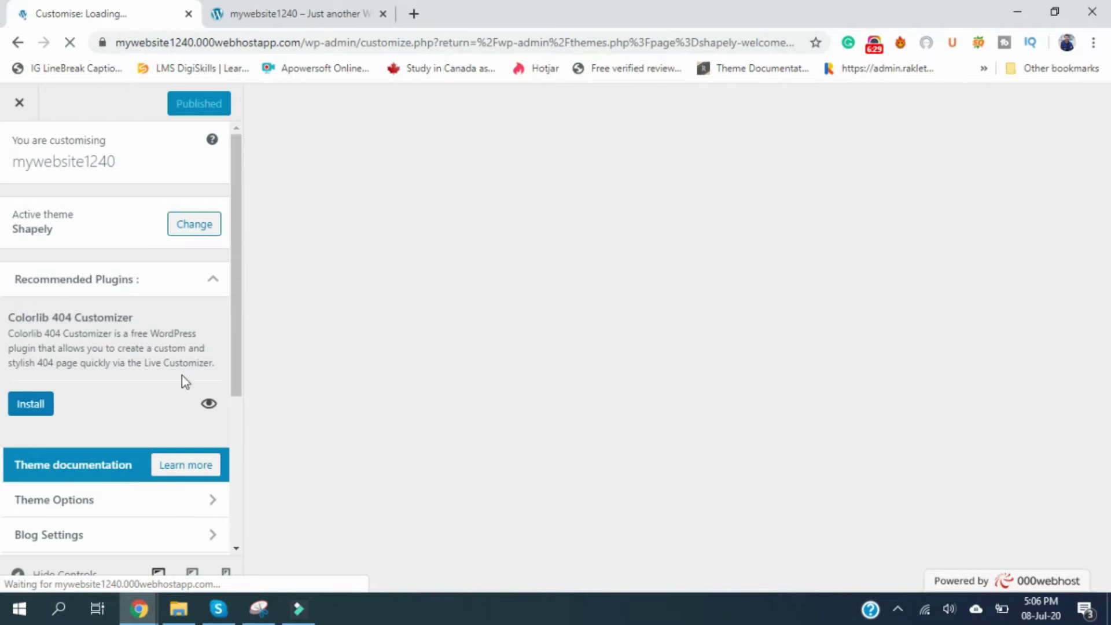
Open the Site Identity section of Theme Options and set the site title to "My Website".
scroll(75, 415, down, 3)
scroll(114, 307, up, 2)
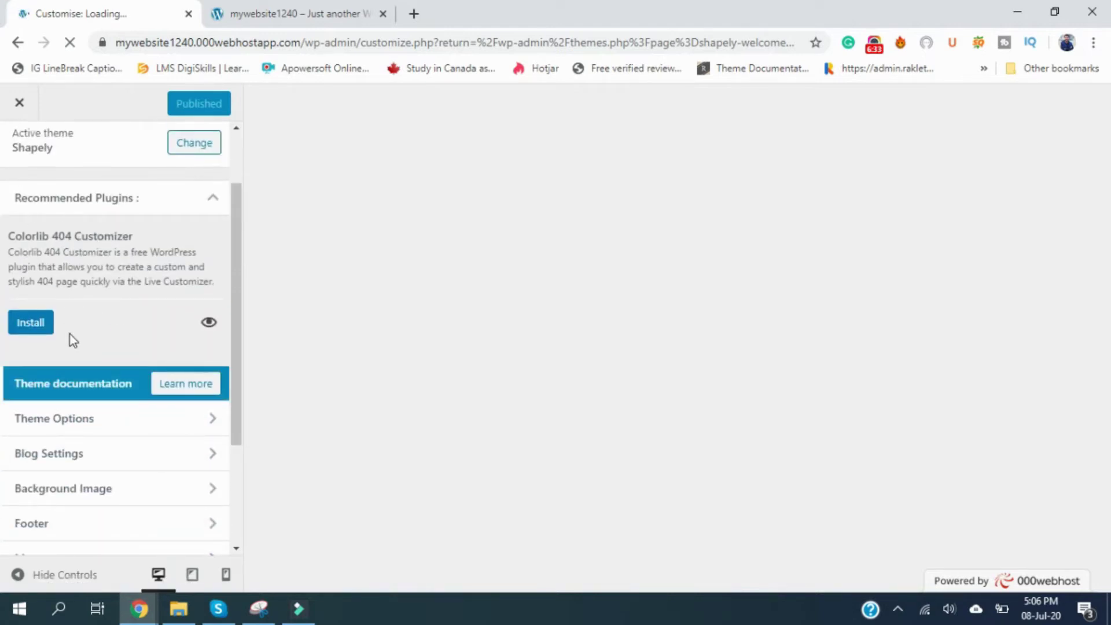
scroll(179, 358, down, 2)
click(177, 341)
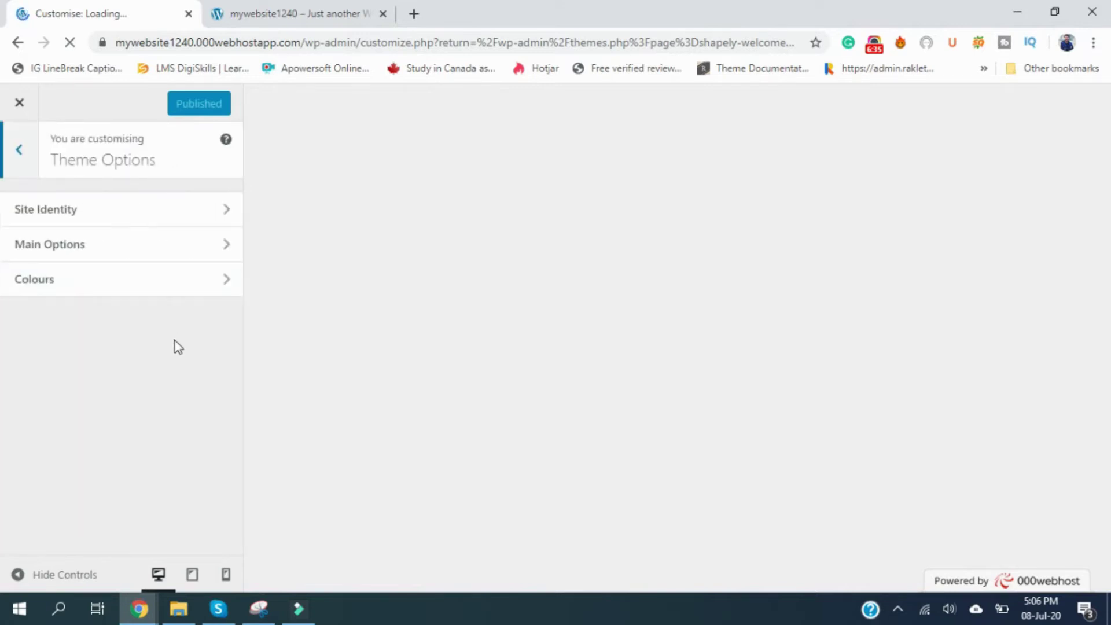
click(101, 215)
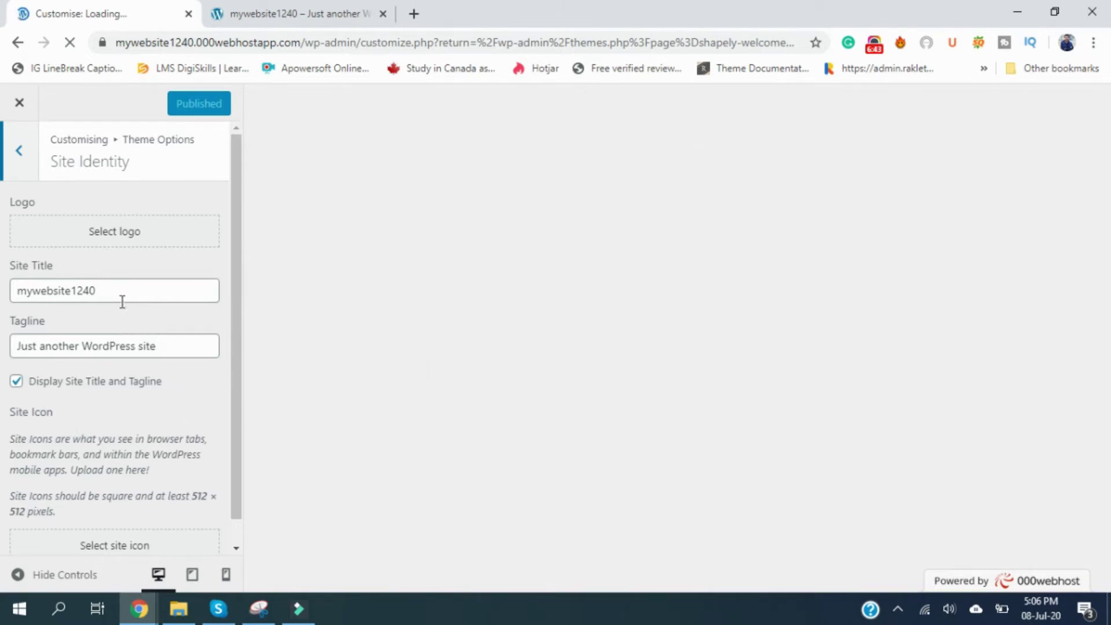
drag(107, 290, 15, 289)
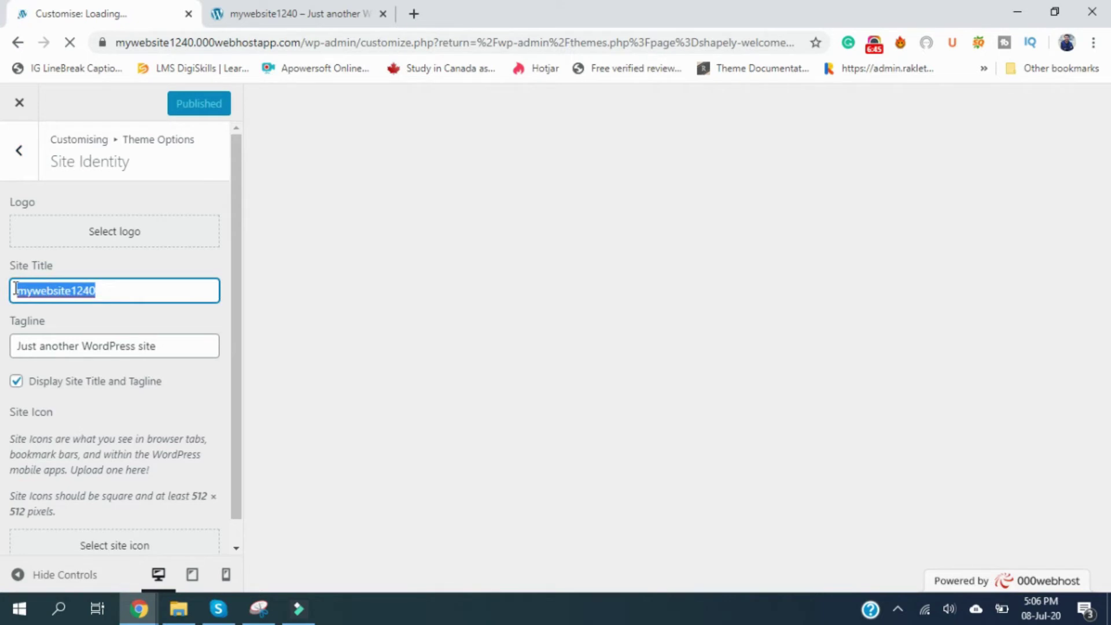
click(310, 12)
scroll(279, 188, up, 1)
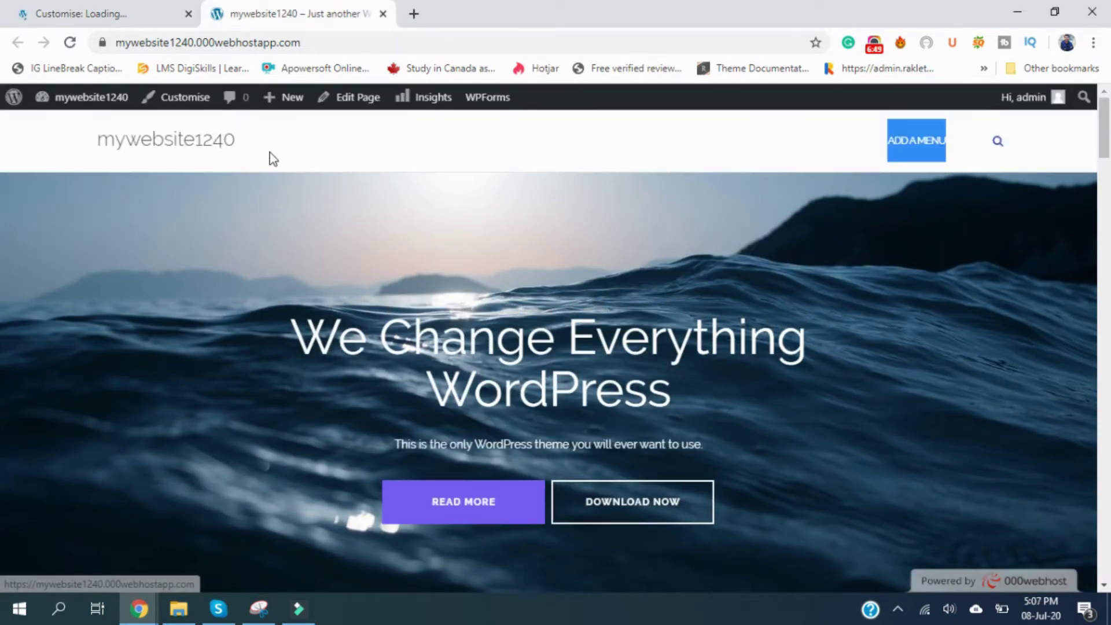
click(123, 20)
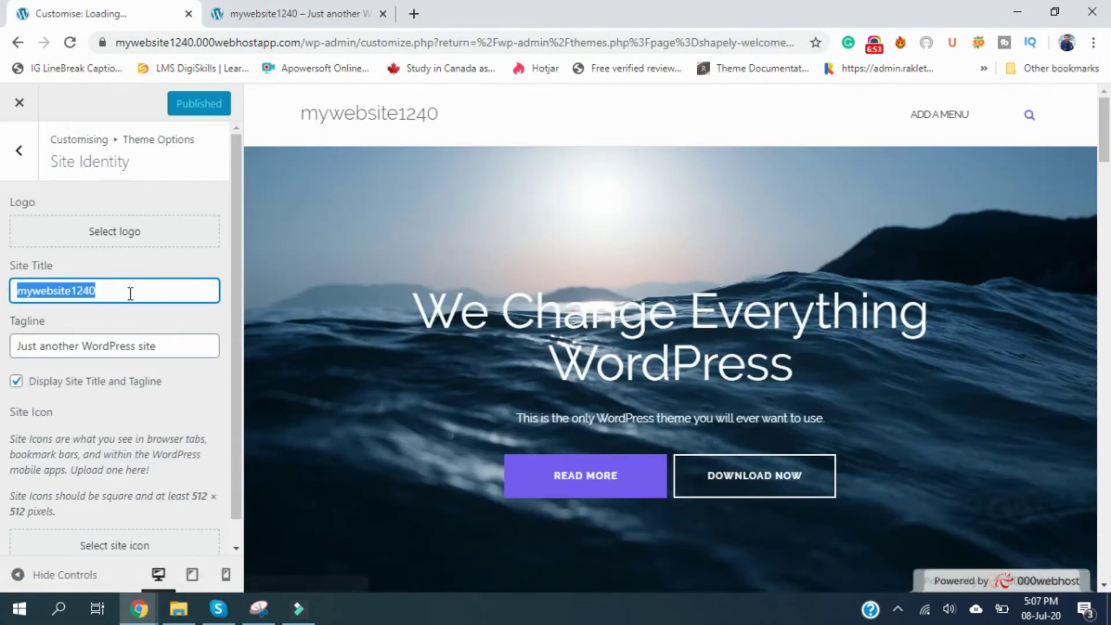
text(My W)
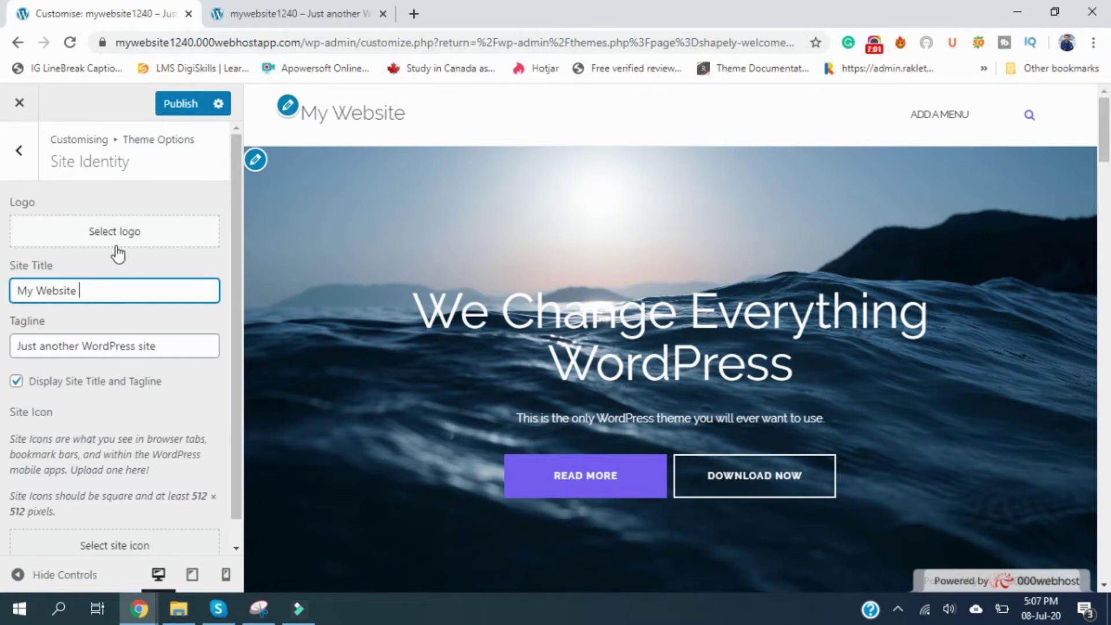
Review the logo picker, tagline and site icon settings in Site Identity and return to Theme Options.
click(130, 234)
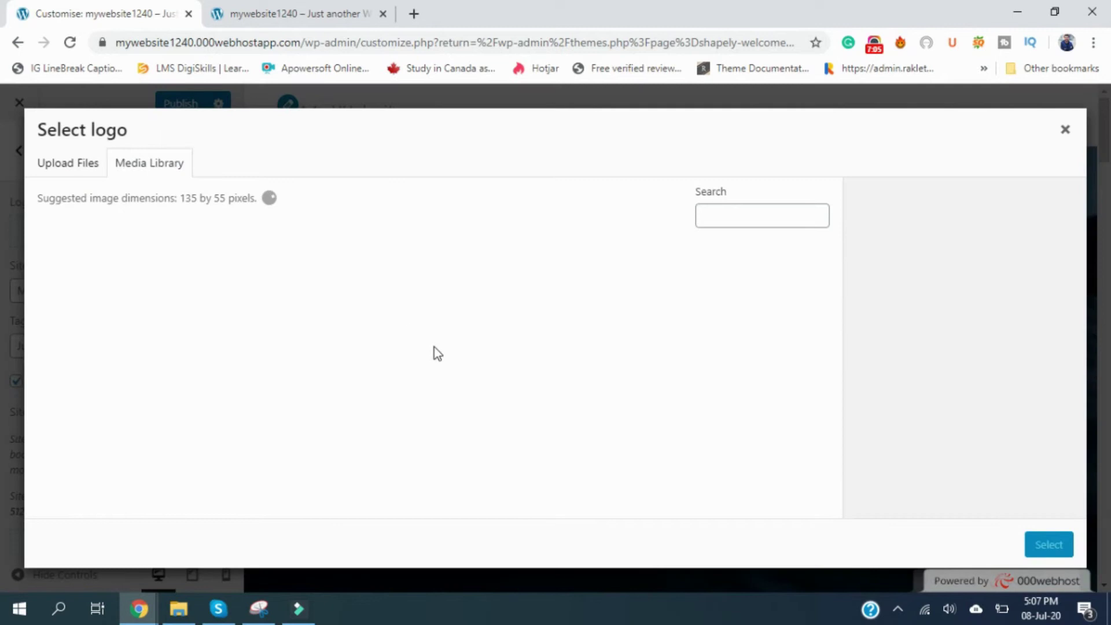
click(1066, 130)
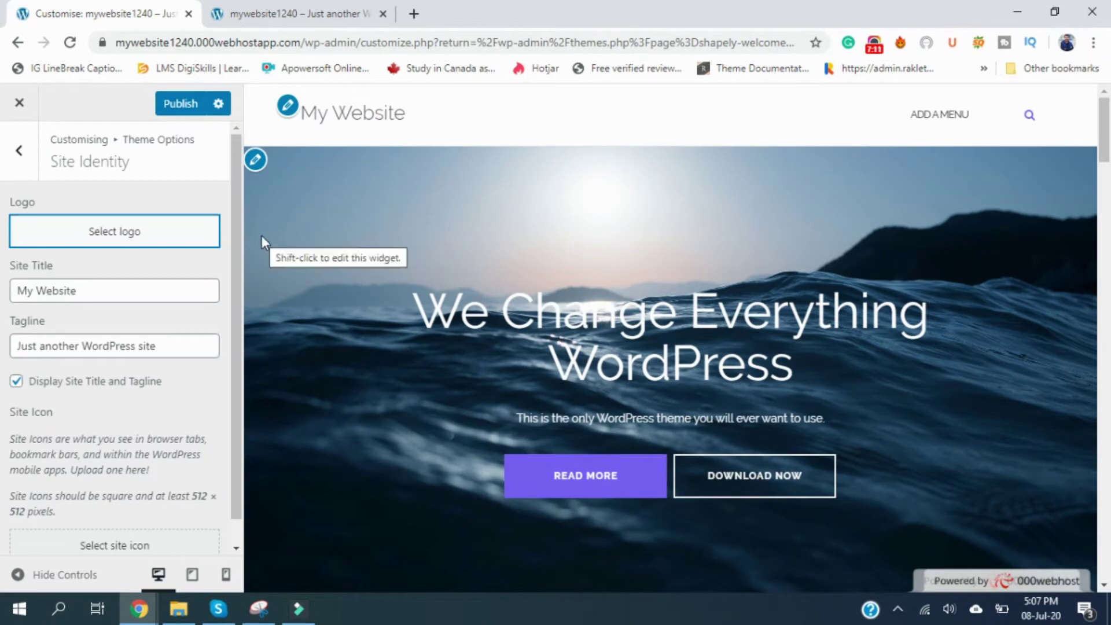
drag(161, 345, 6, 350)
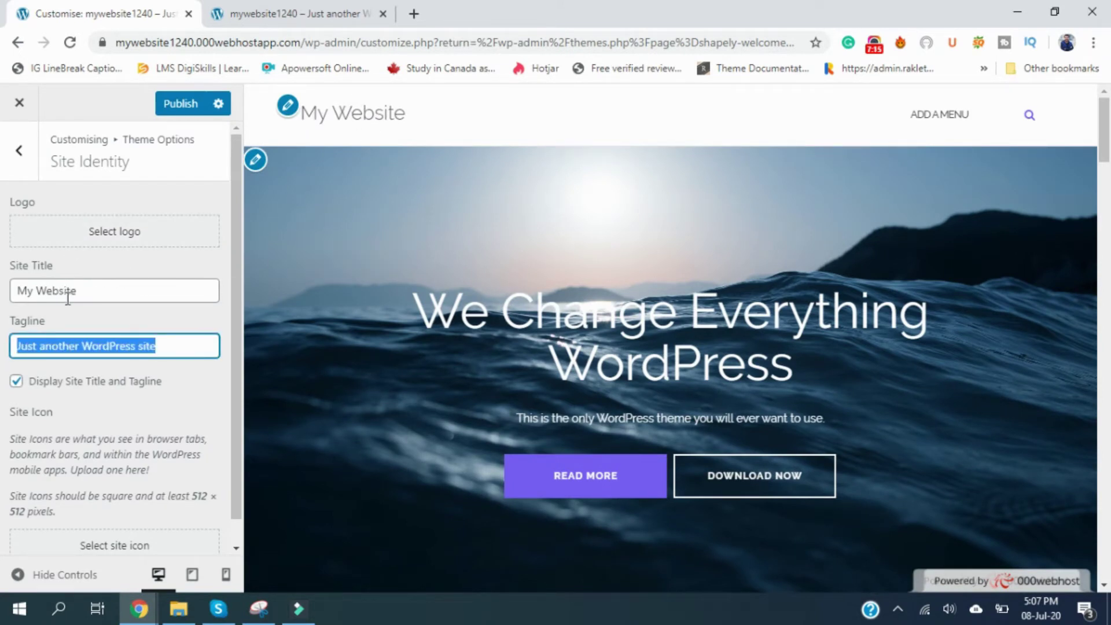
scroll(161, 353, down, 1)
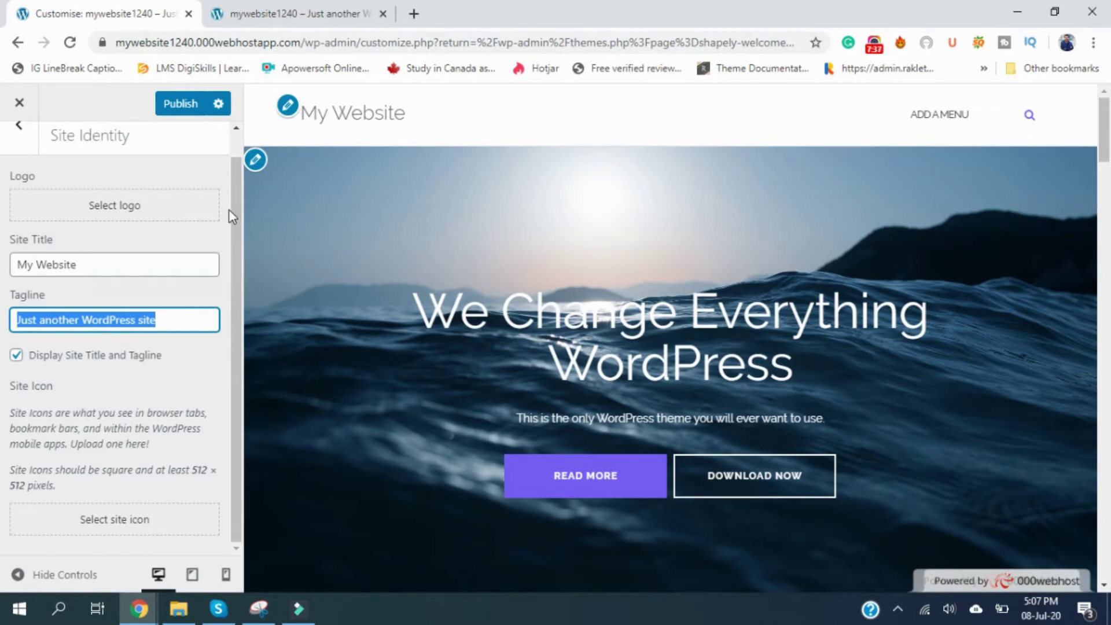
scroll(119, 203, up, 1)
scroll(171, 266, down, 1)
scroll(171, 267, up, 1)
scroll(171, 265, down, 1)
scroll(173, 405, up, 1)
click(15, 150)
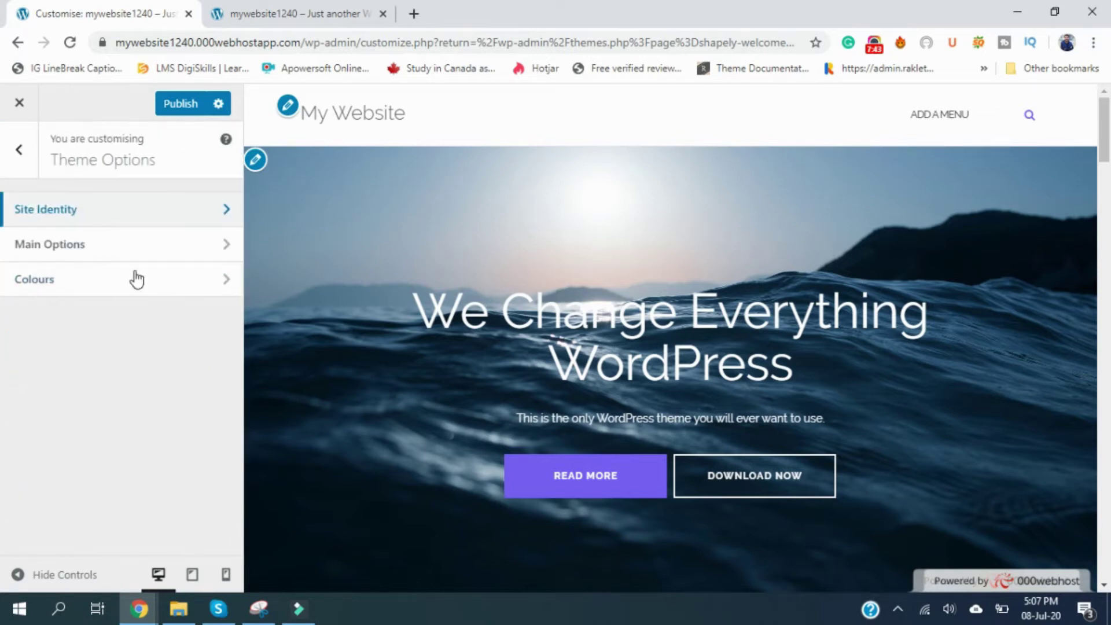
Try the Mobile Menu on Desktop option in Main Options, expand and collapse the previewed menu, and switch the option off again.
click(94, 243)
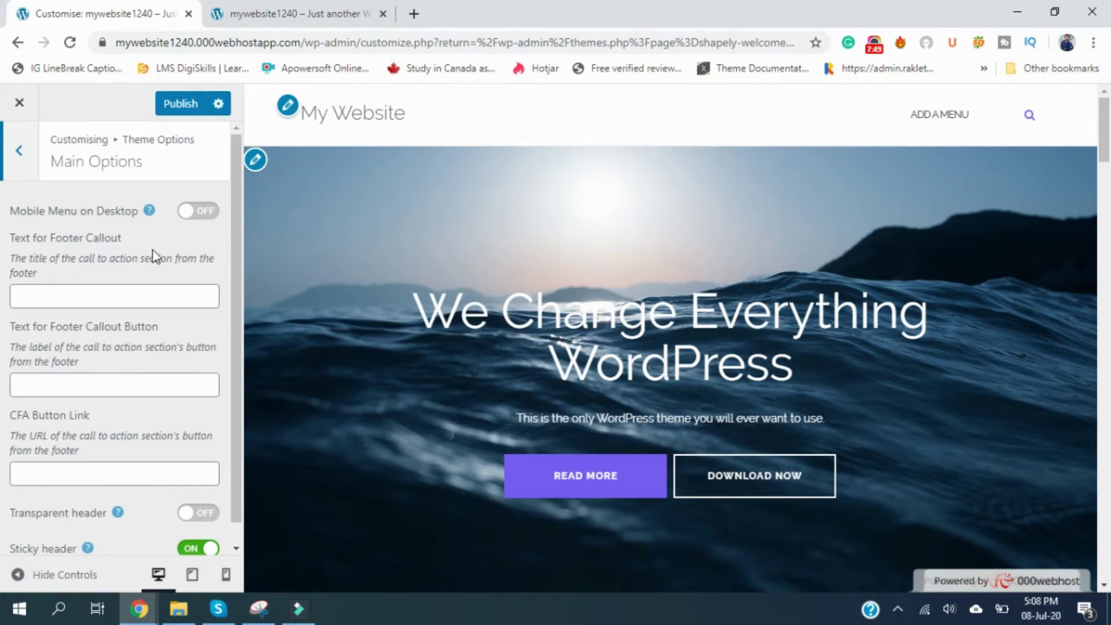
click(189, 214)
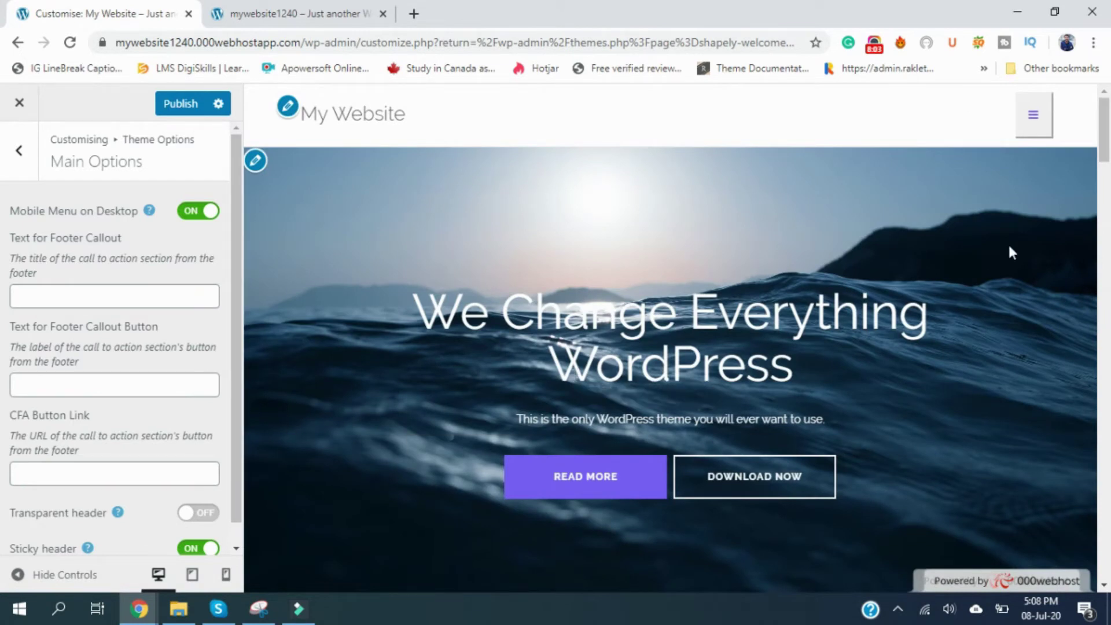
click(1034, 119)
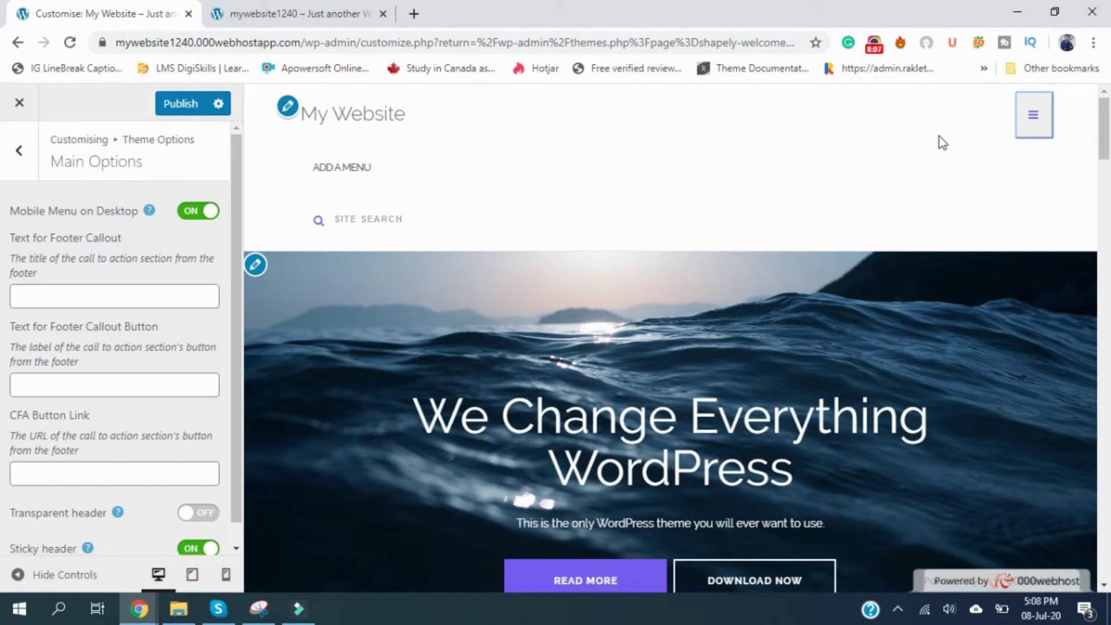
click(1033, 116)
click(197, 214)
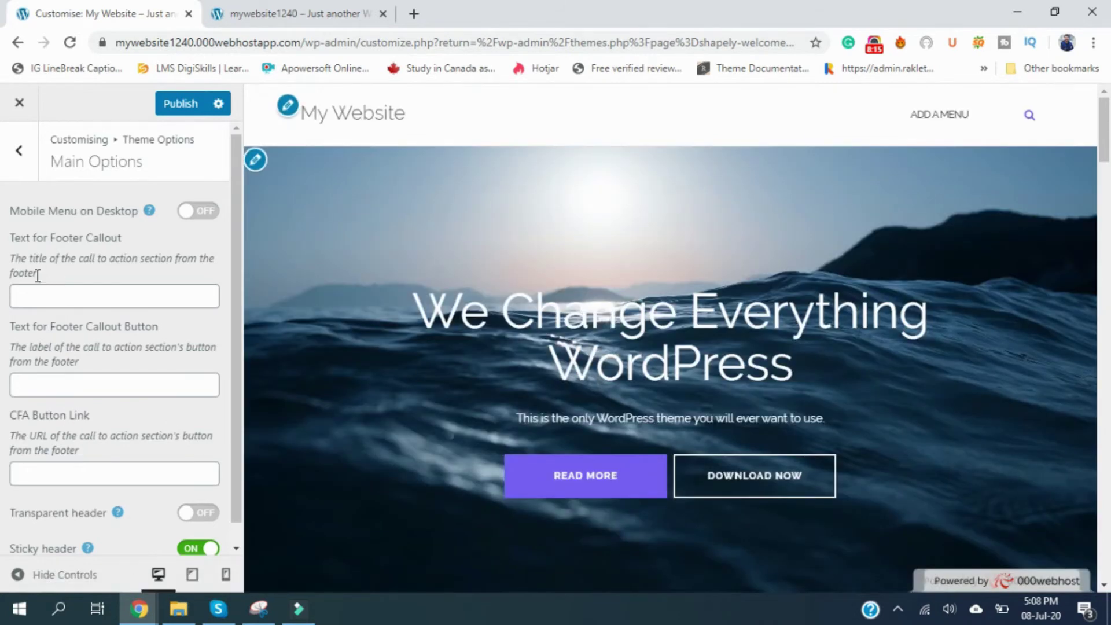
Enter "Test" as the footer callout text and check the callout at the end of the page preview.
mouse_move(37, 275)
mouse_down()
mouse_move(10, 259)
mouse_move(52, 159)
mouse_move(37, 277)
mouse_up()
scroll(1073, 546, down, 15)
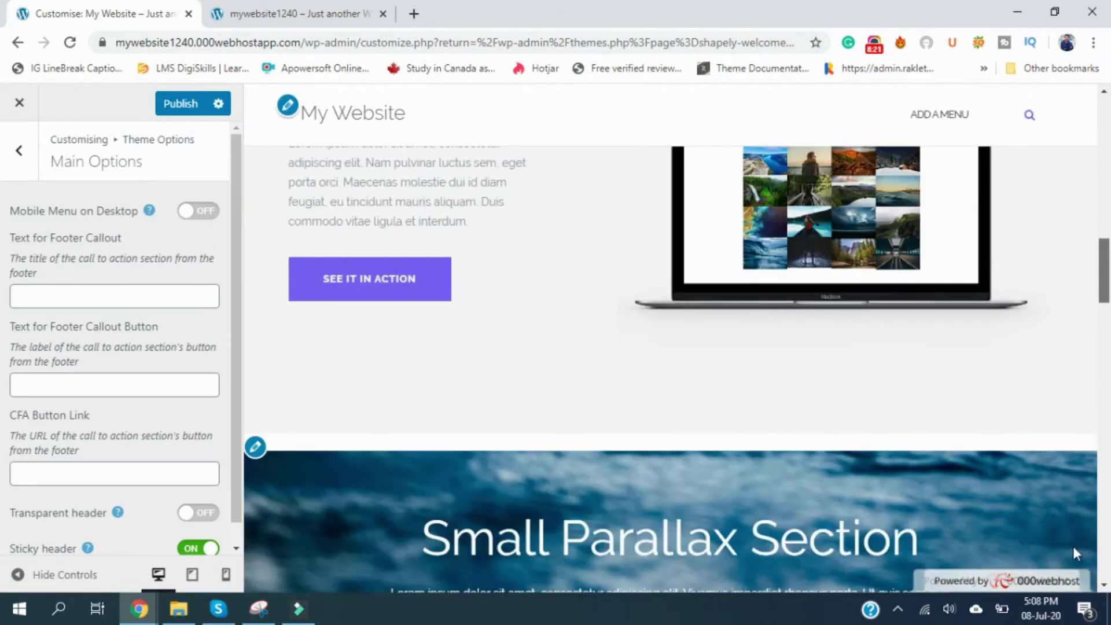
scroll(1073, 546, down, 10)
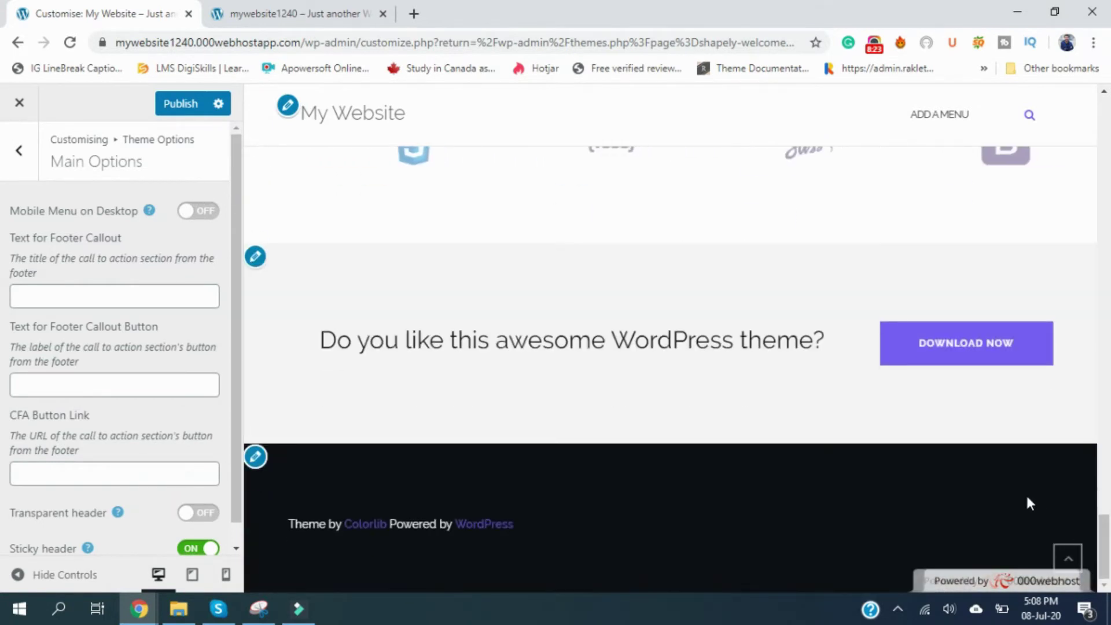
click(76, 292)
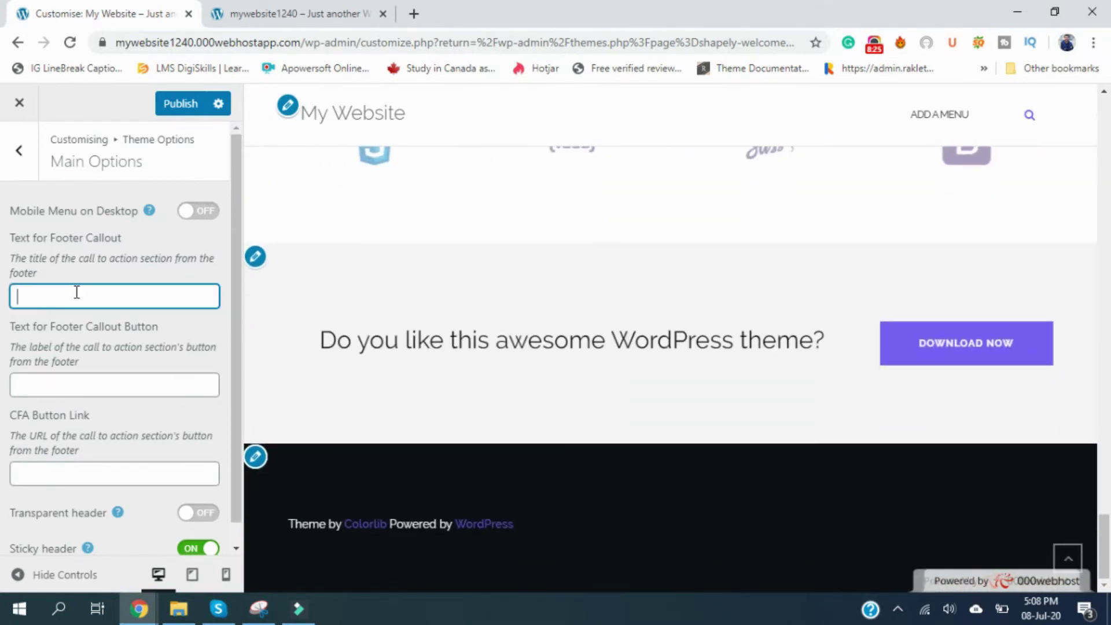
text(Test)
click(211, 342)
double_click(211, 342)
click(200, 386)
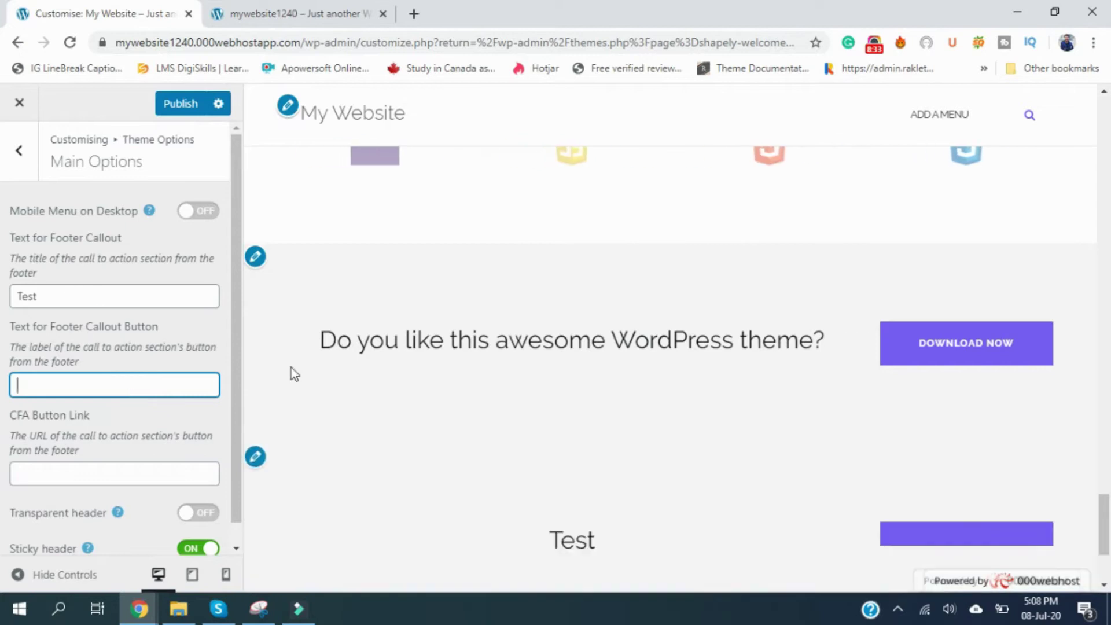
scroll(550, 477, down, 3)
click(559, 347)
double_click(559, 346)
Clear the footer callout text and highlight the "Do you like this awesome WordPress theme?" heading in the preview.
click(58, 294)
double_click(58, 294)
key(BackSpace)
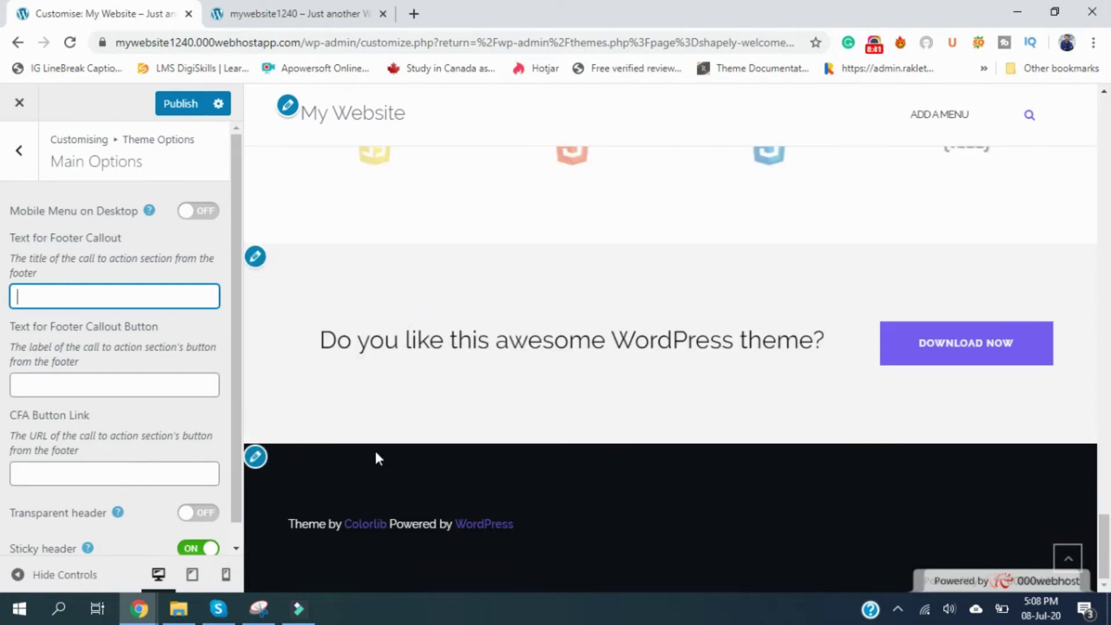
drag(833, 347, 311, 340)
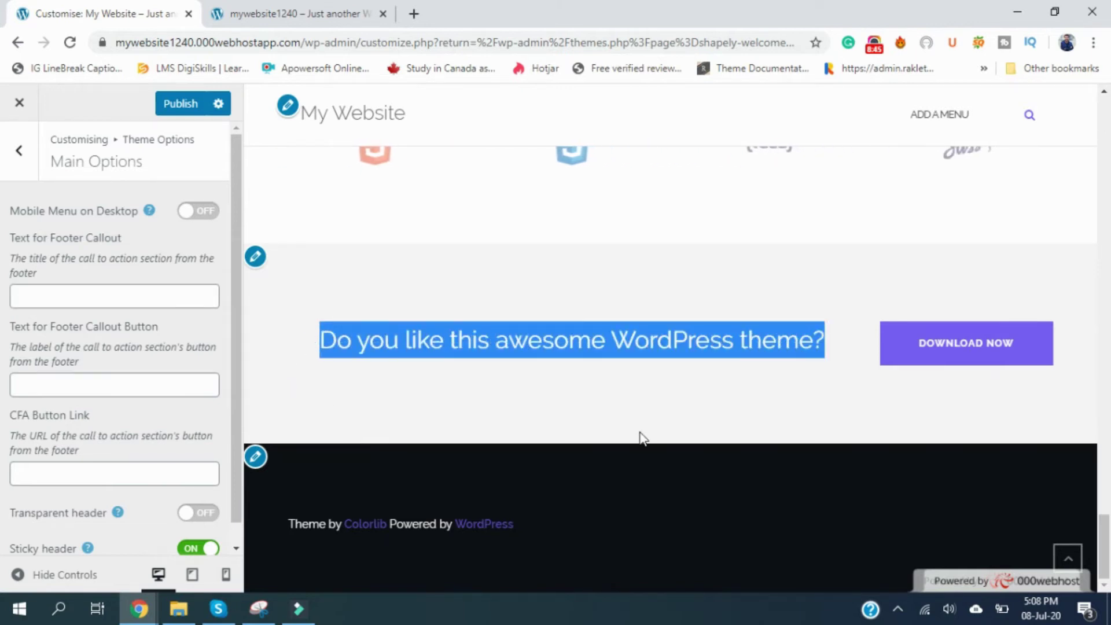
Turn on the Transparent header option in Main Options.
scroll(85, 433, down, 1)
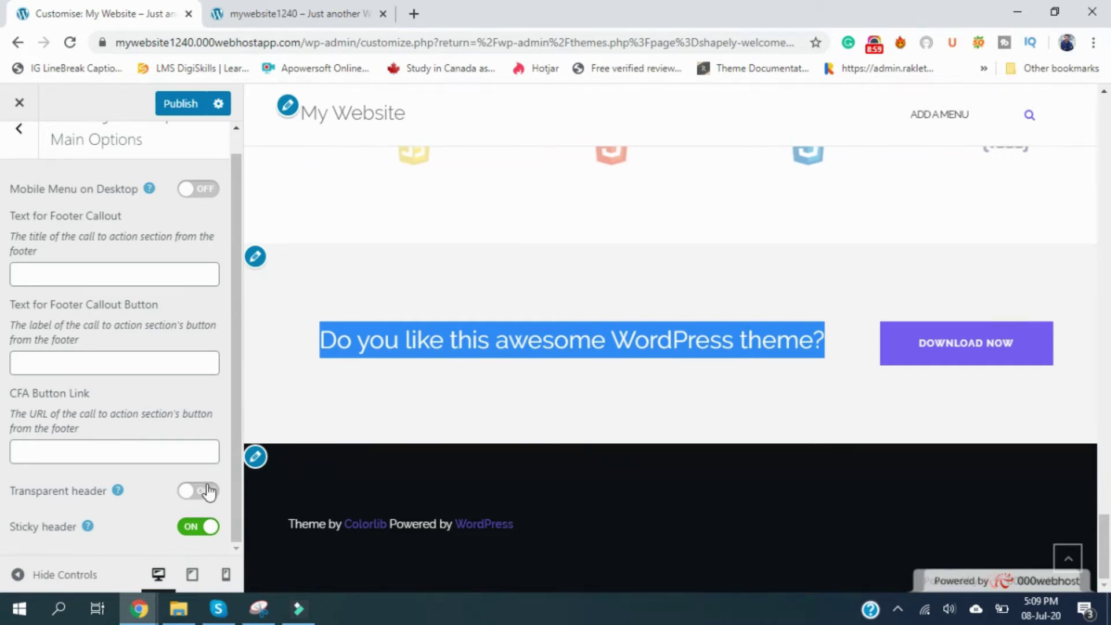
scroll(342, 338, up, 10)
scroll(343, 338, up, 15)
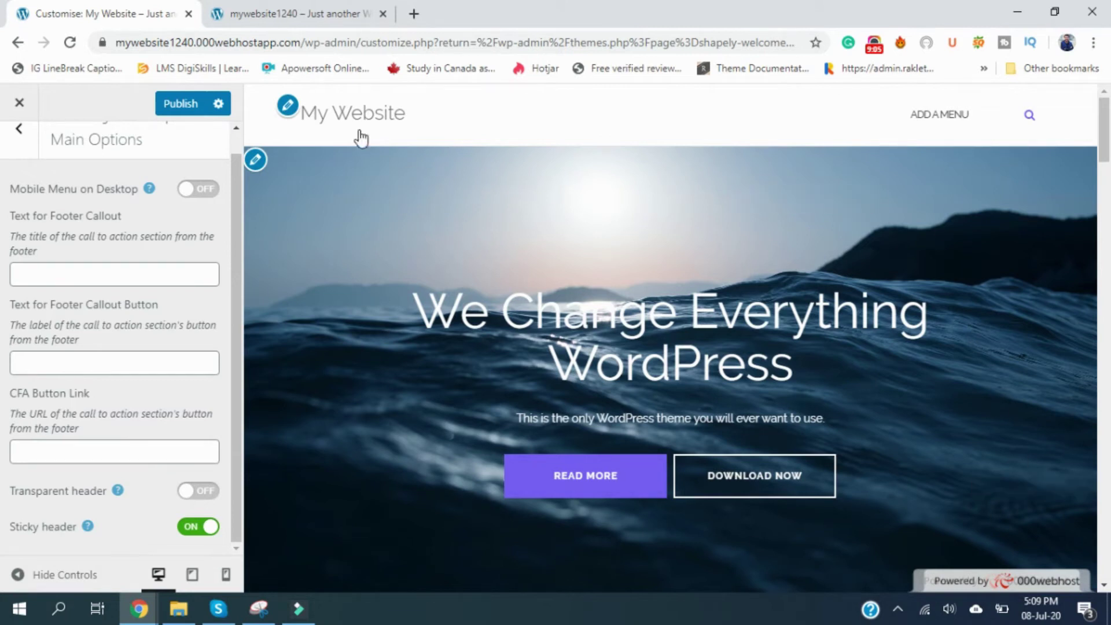
click(197, 491)
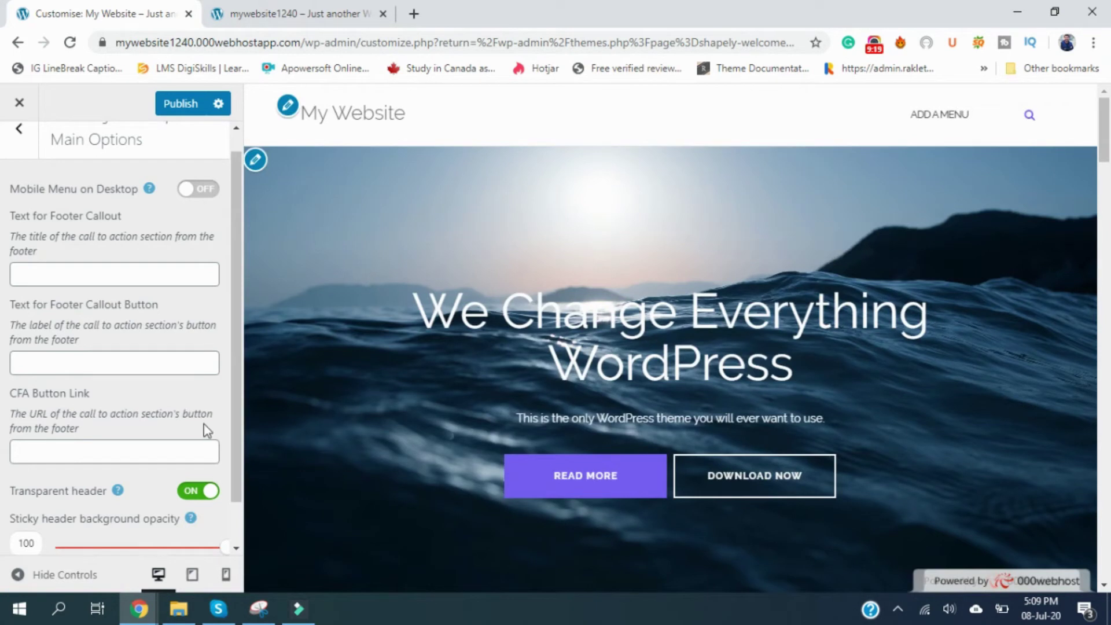
Try a sticky header background opacity of 20 and set it back to 100.
scroll(206, 431, down, 1)
scroll(204, 479, up, 1)
scroll(200, 498, down, 1)
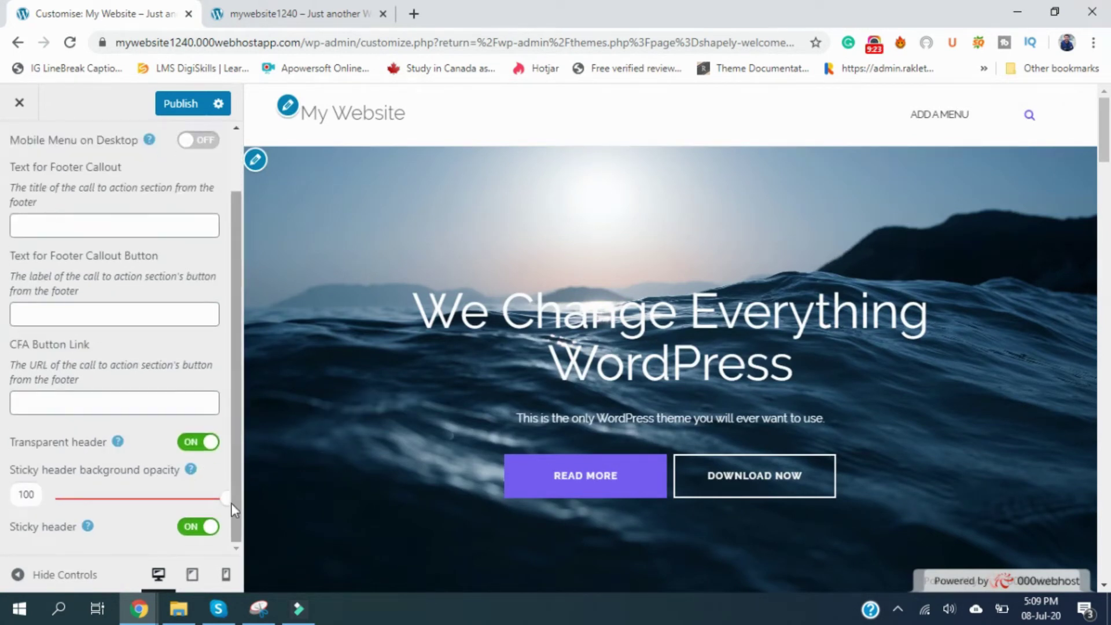
drag(223, 498, 80, 499)
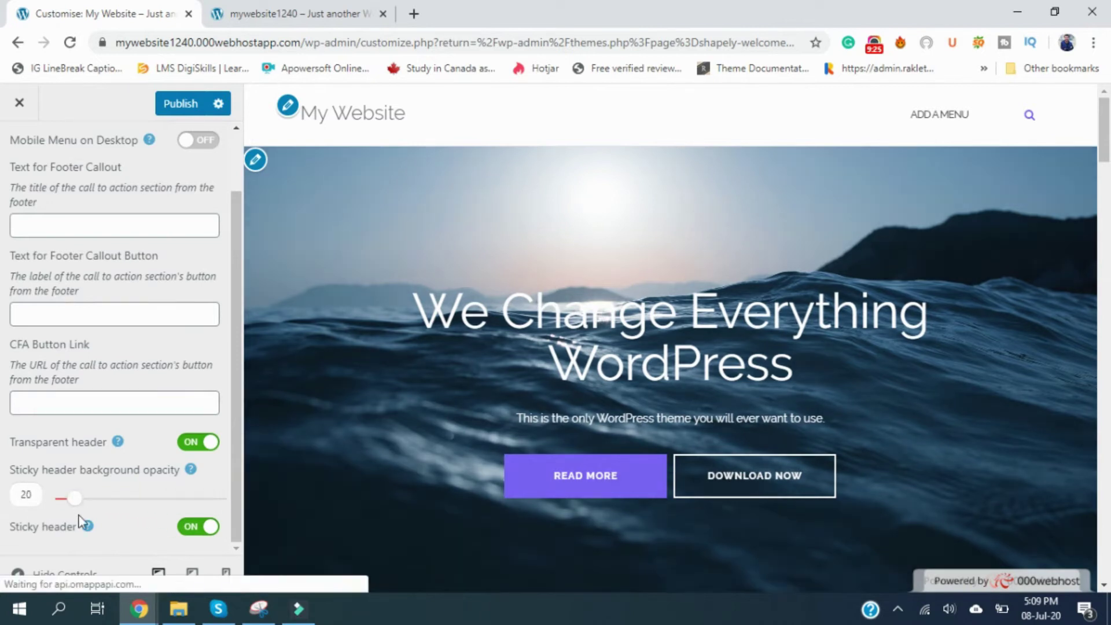
mouse_move(85, 527)
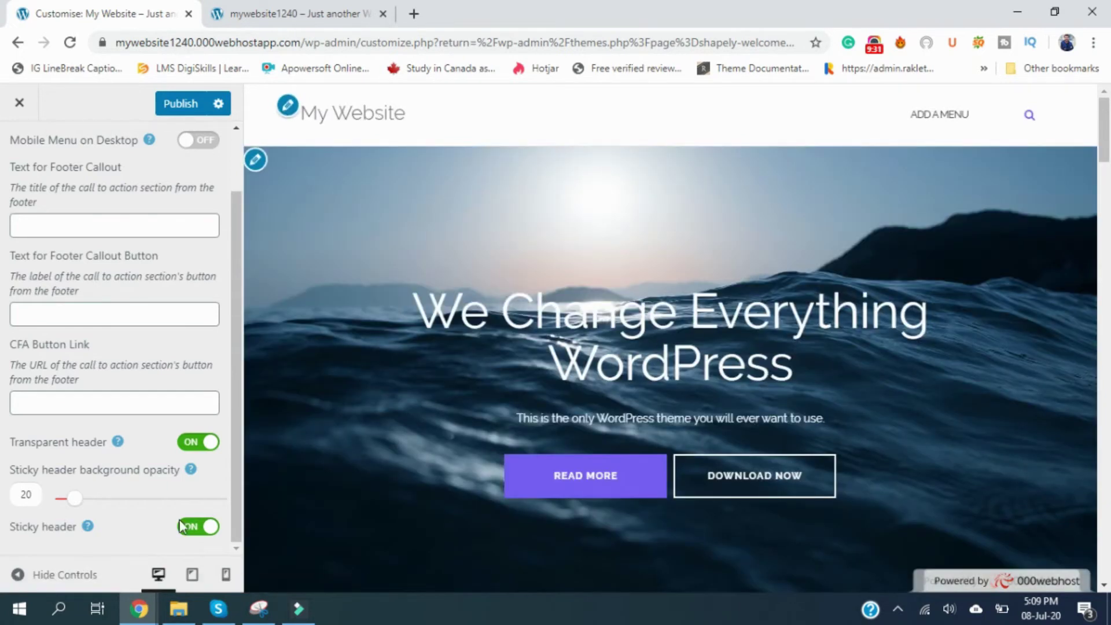
drag(75, 498, 227, 506)
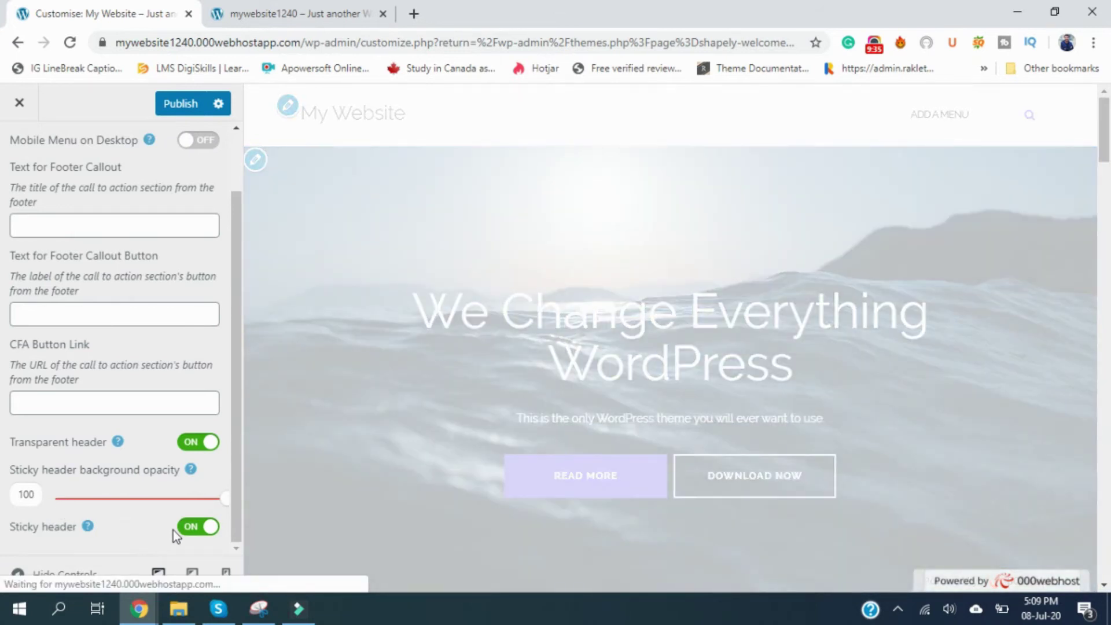
Turn off the Sticky header option and return to Theme Options.
click(207, 529)
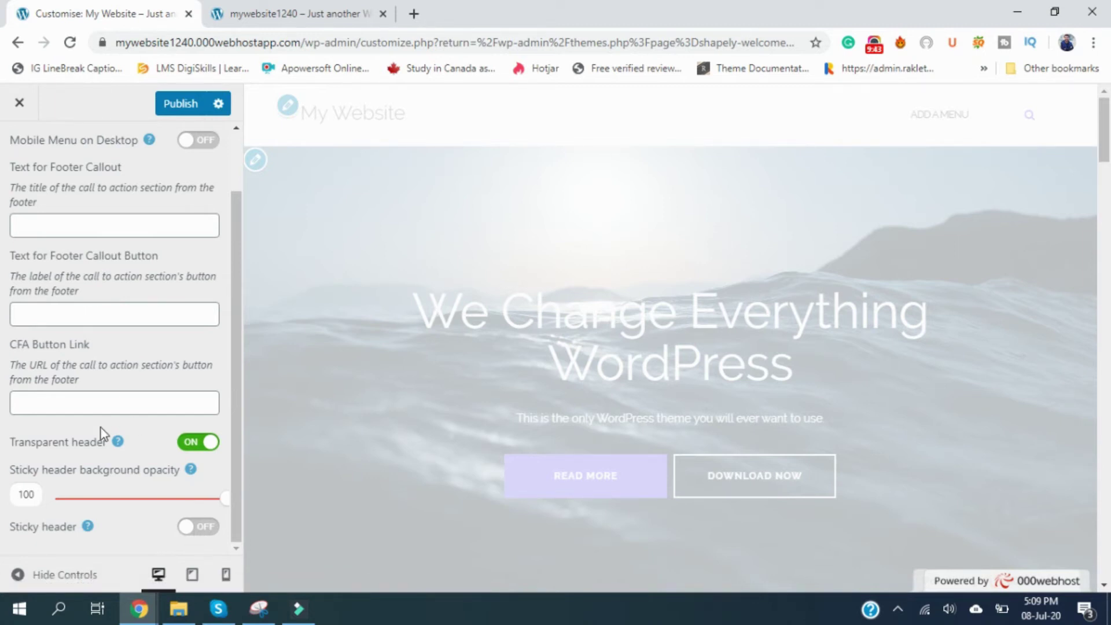
mouse_move(117, 447)
scroll(169, 384, up, 2)
click(21, 151)
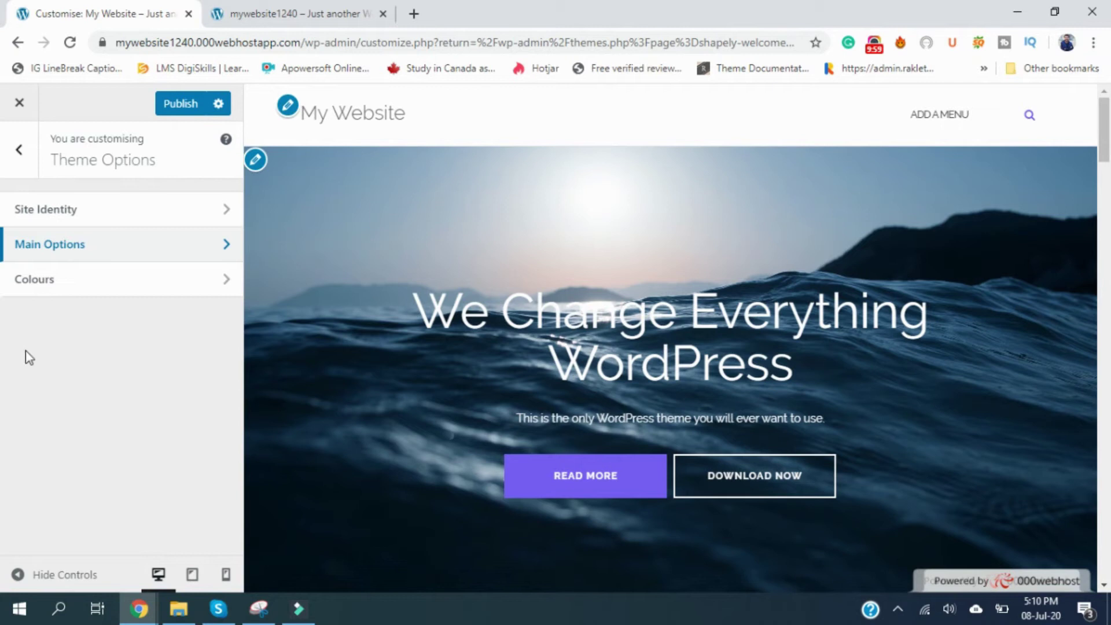
Look through the colour settings in the Colours section and return to the main customiser menu.
click(90, 296)
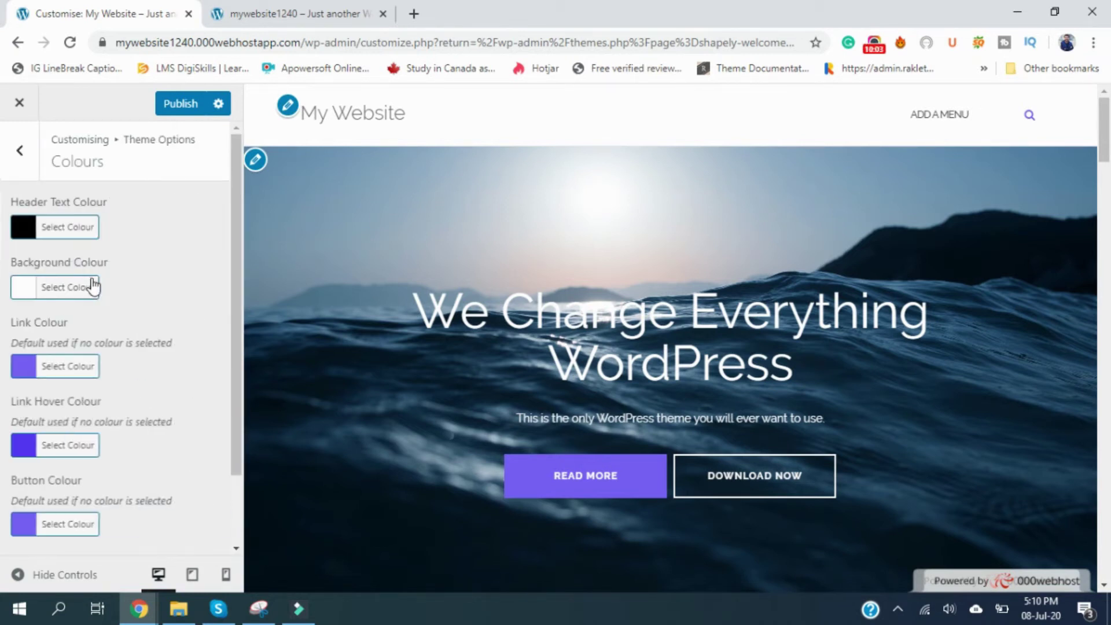
scroll(55, 240, down, 3)
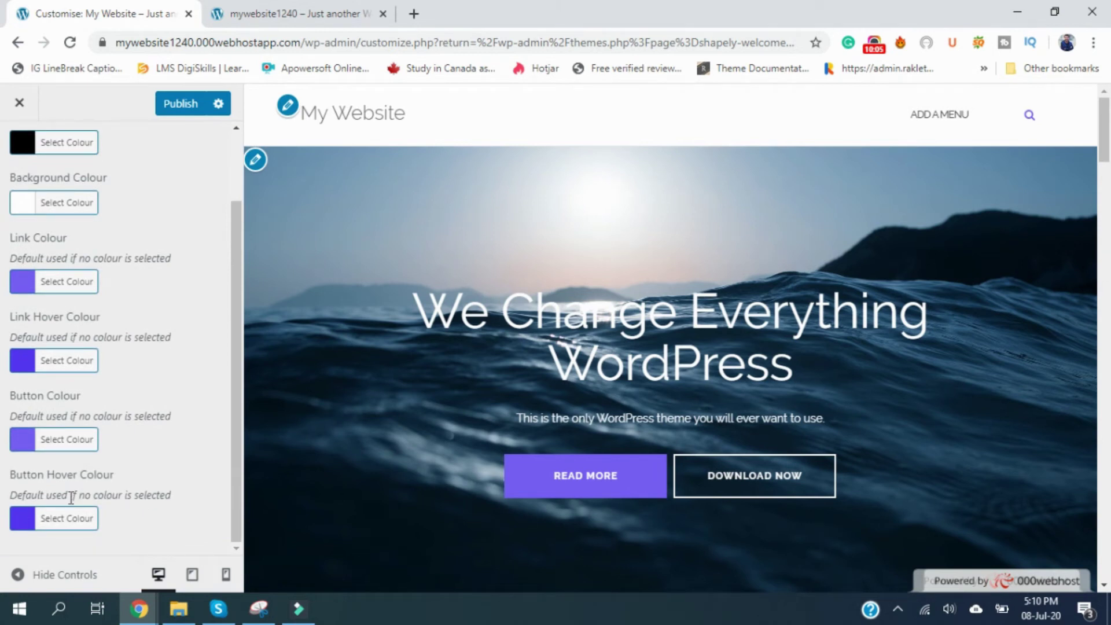
scroll(71, 498, up, 2)
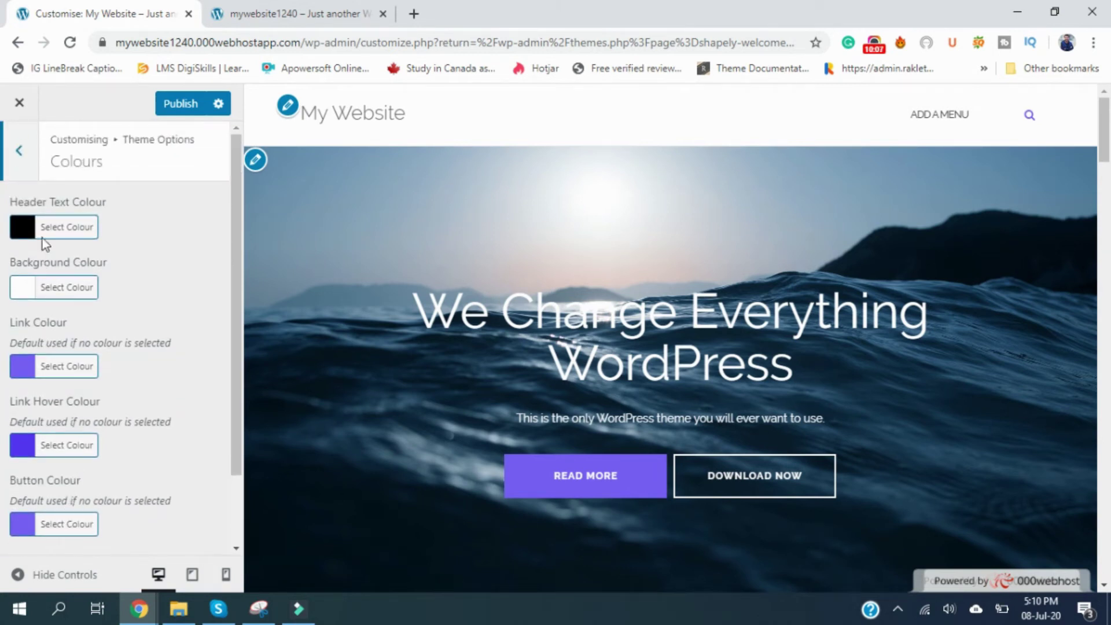
click(20, 159)
click(22, 158)
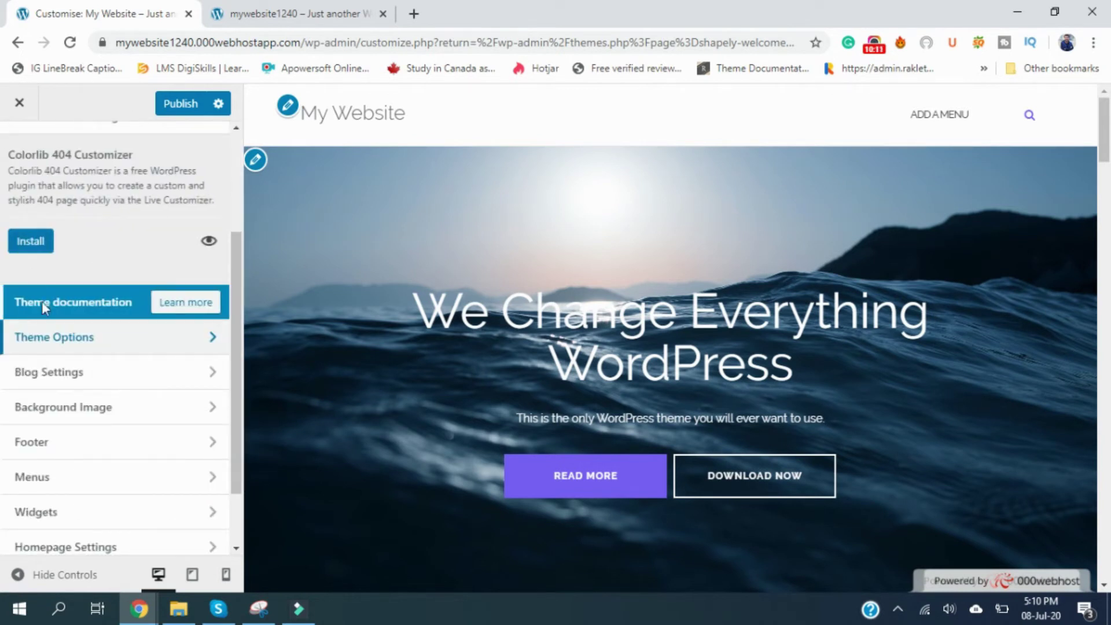
In Blog Index Settings, set the Blog Name in Top Callout to "Blog" and publish the change.
click(111, 379)
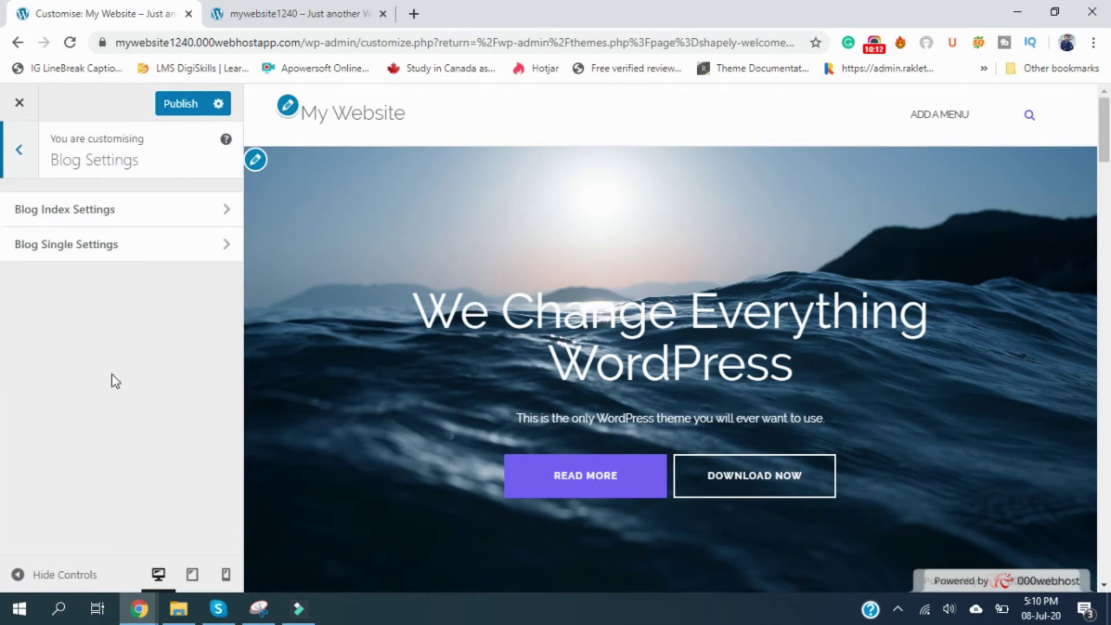
click(108, 222)
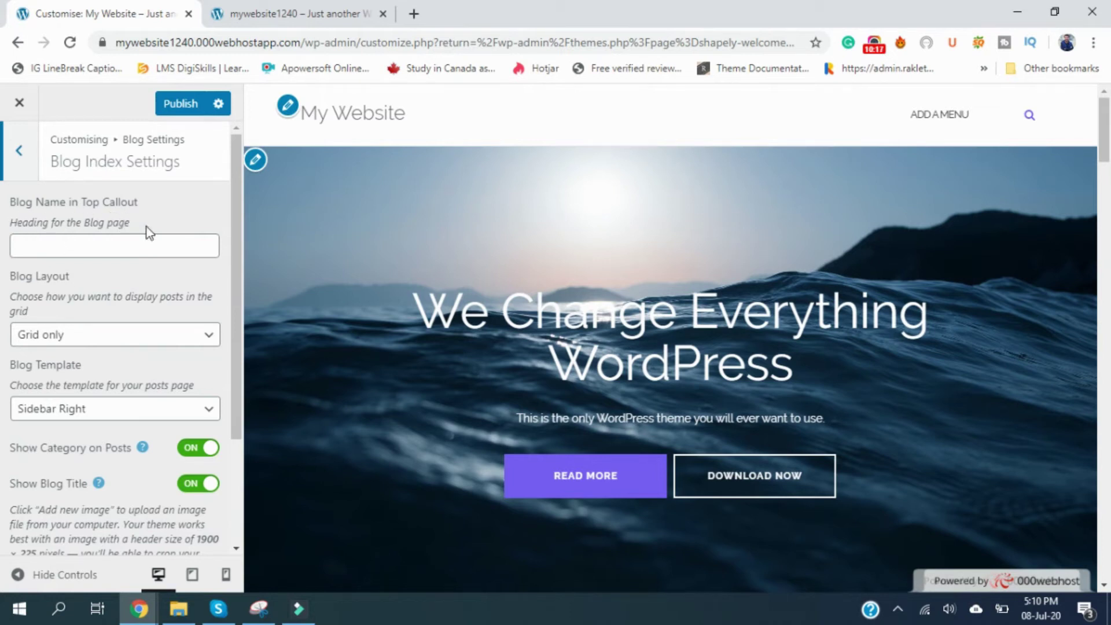
click(108, 247)
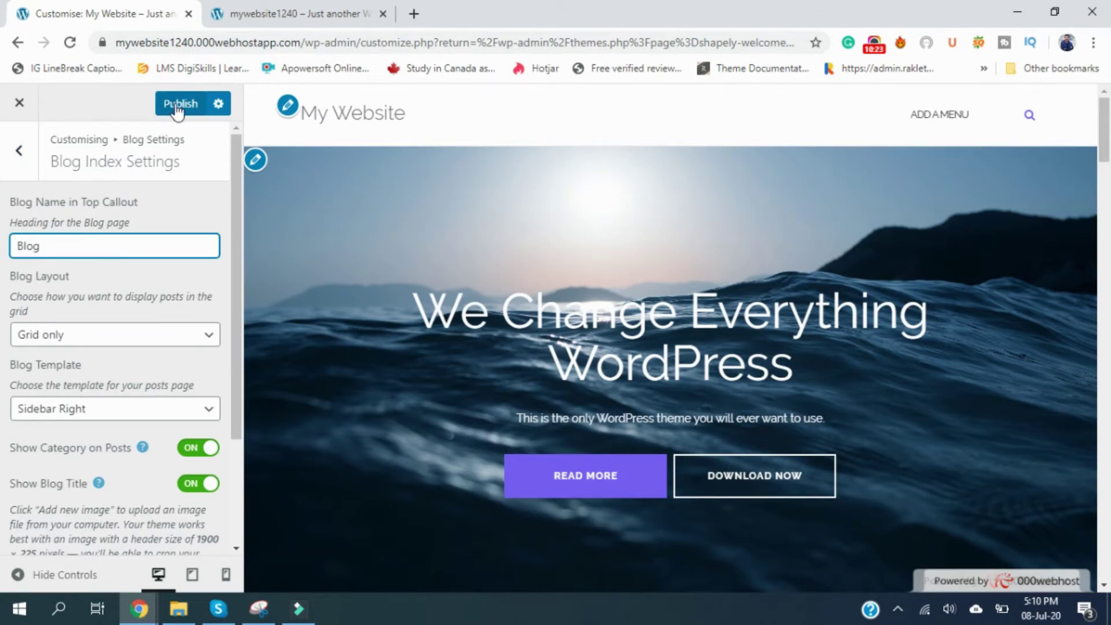
click(194, 111)
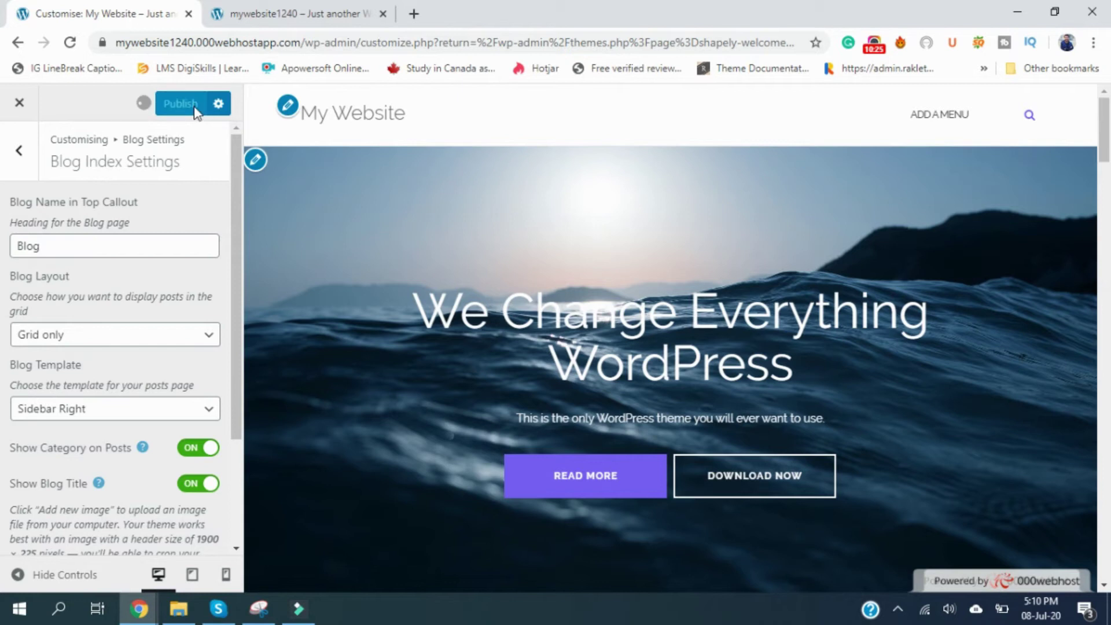
Look through the blog layout, template, category, title and header image options, and return to Blog Settings.
scroll(90, 283, down, 1)
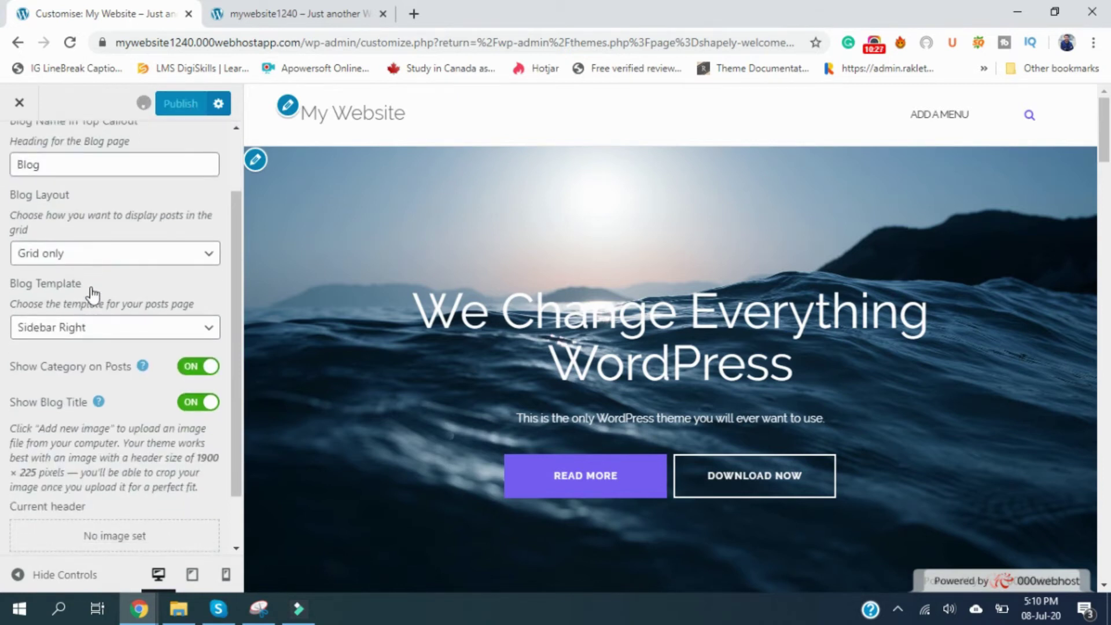
click(122, 253)
click(120, 253)
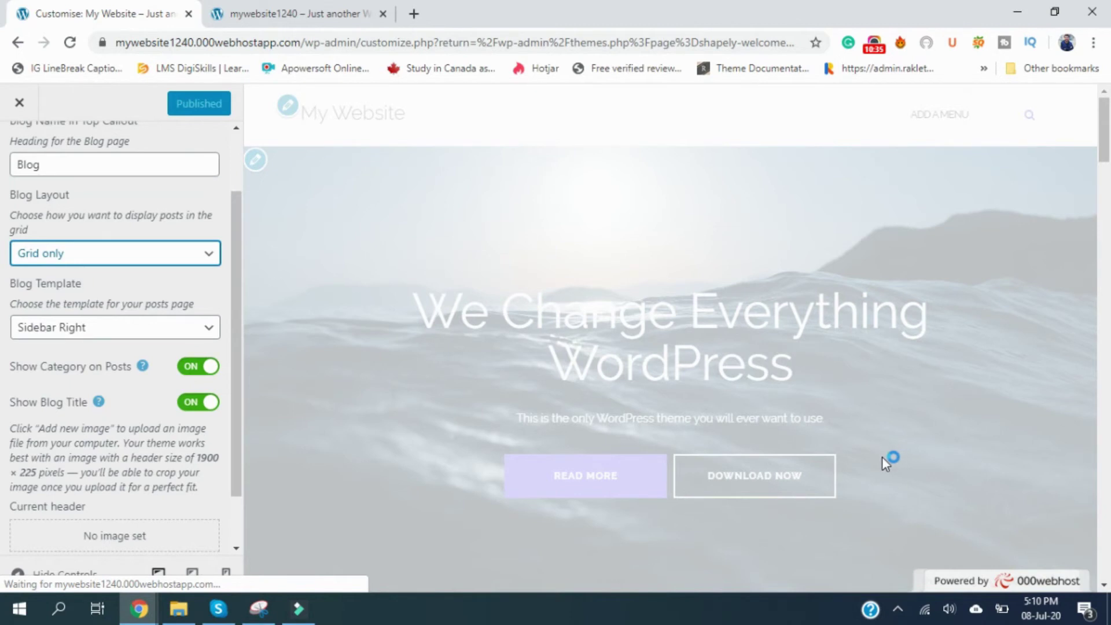
scroll(41, 226, up, 2)
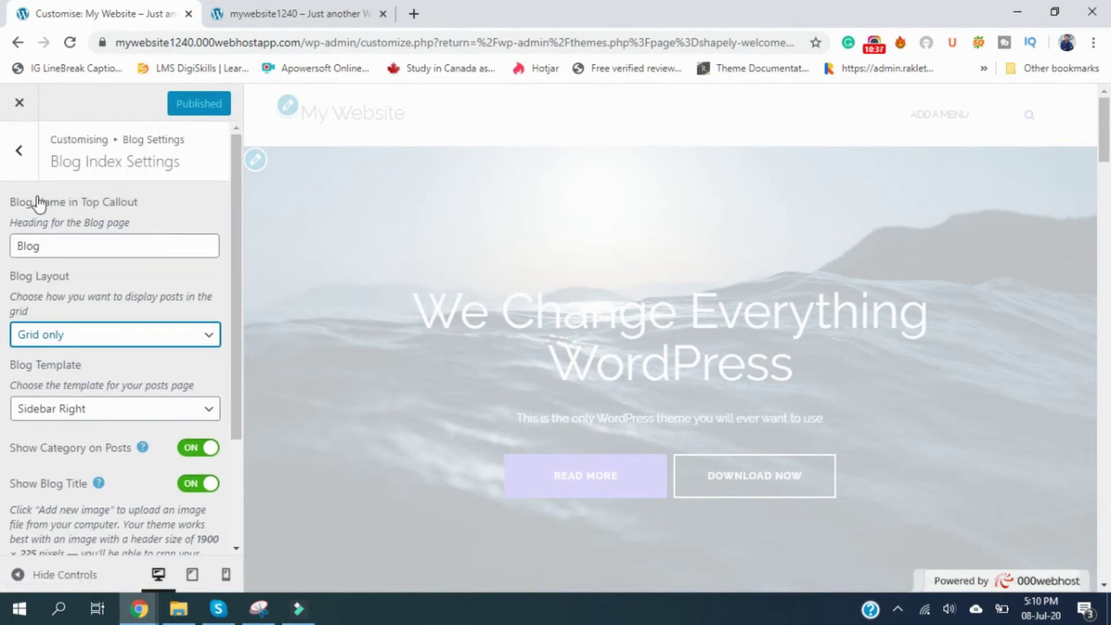
click(181, 428)
scroll(188, 414, down, 3)
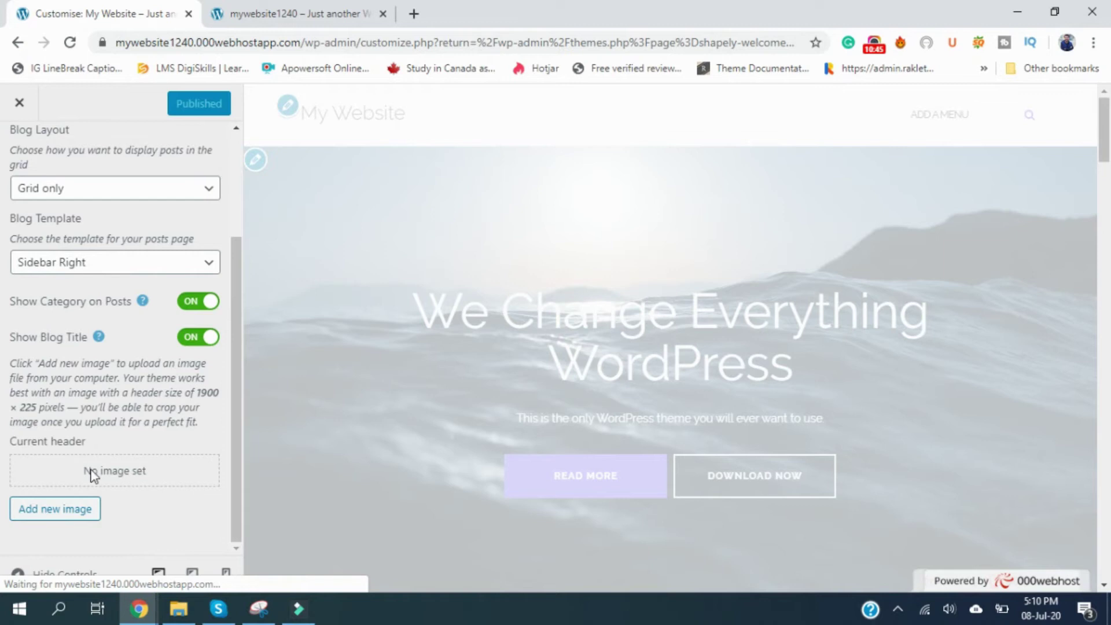
mouse_move(98, 337)
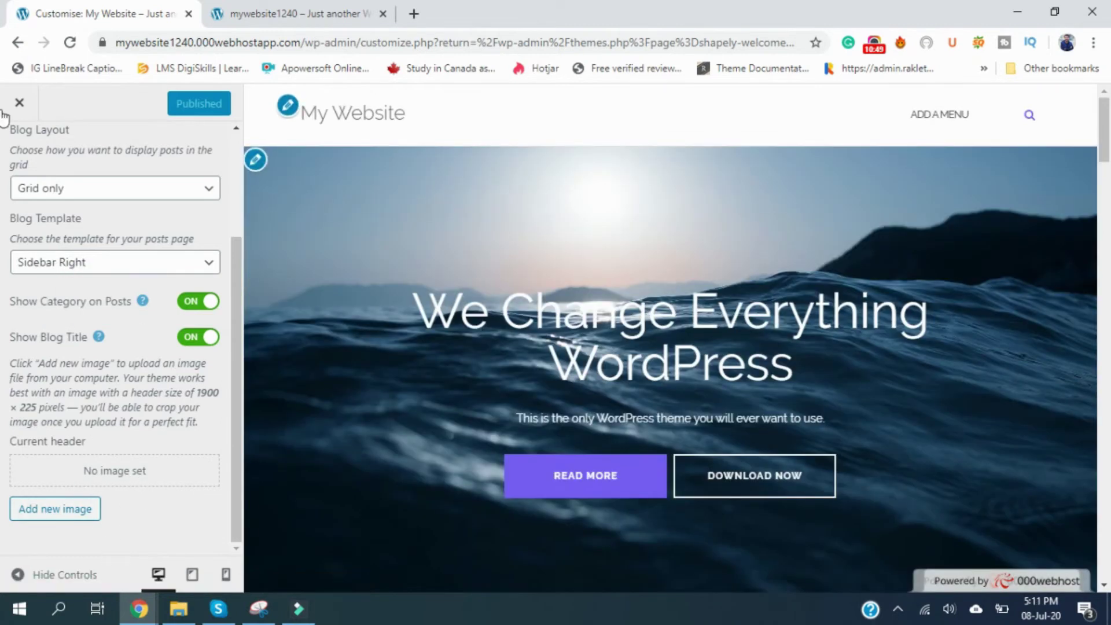
scroll(23, 156, up, 3)
click(26, 163)
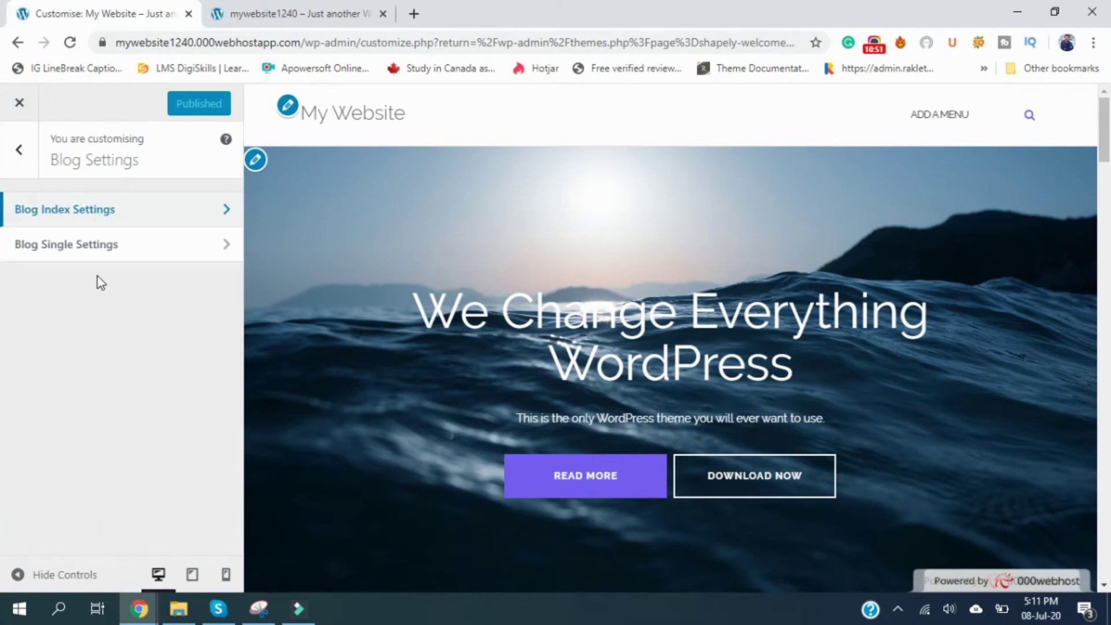
Review the post display options in Blog Single Settings and return to the main customiser menu.
click(114, 247)
scroll(110, 289, down, 3)
scroll(134, 307, up, 3)
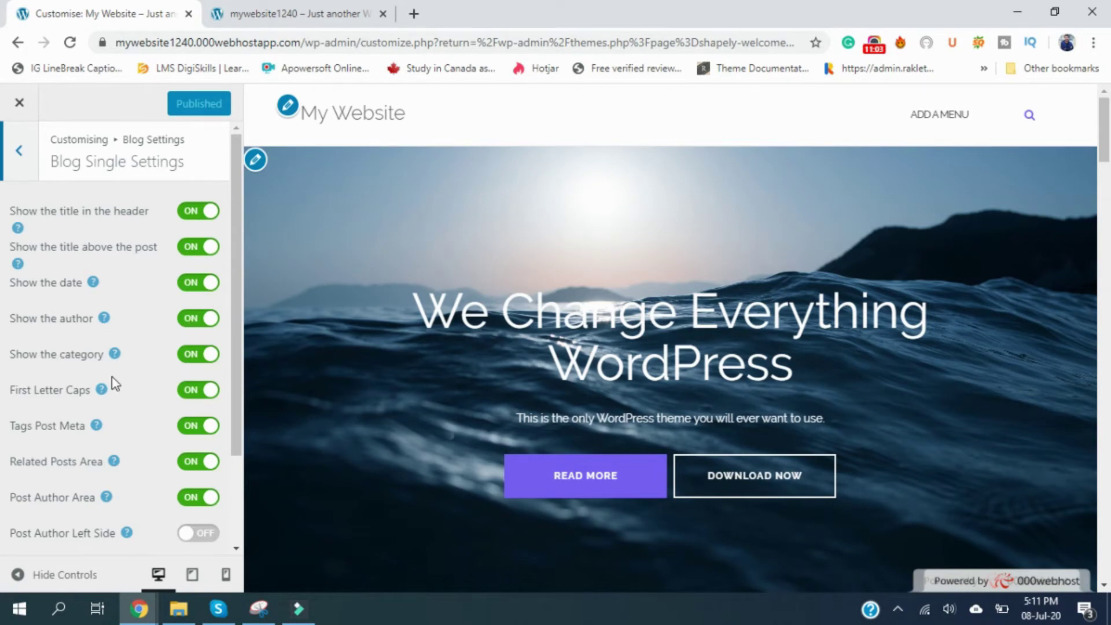
scroll(127, 425, down, 2)
scroll(127, 431, up, 2)
click(29, 177)
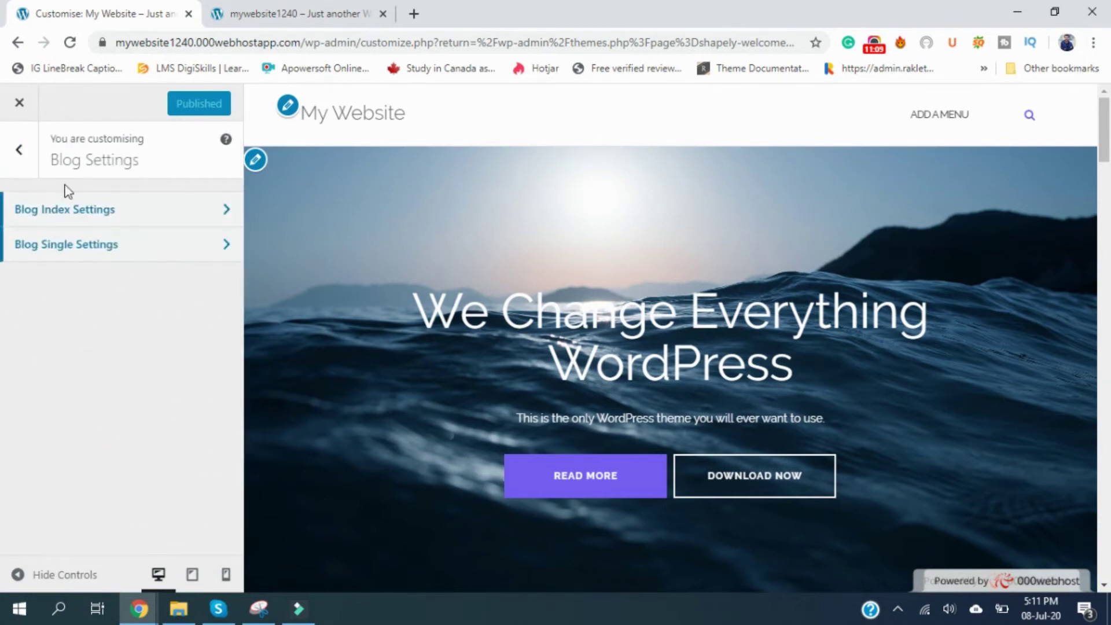
click(19, 151)
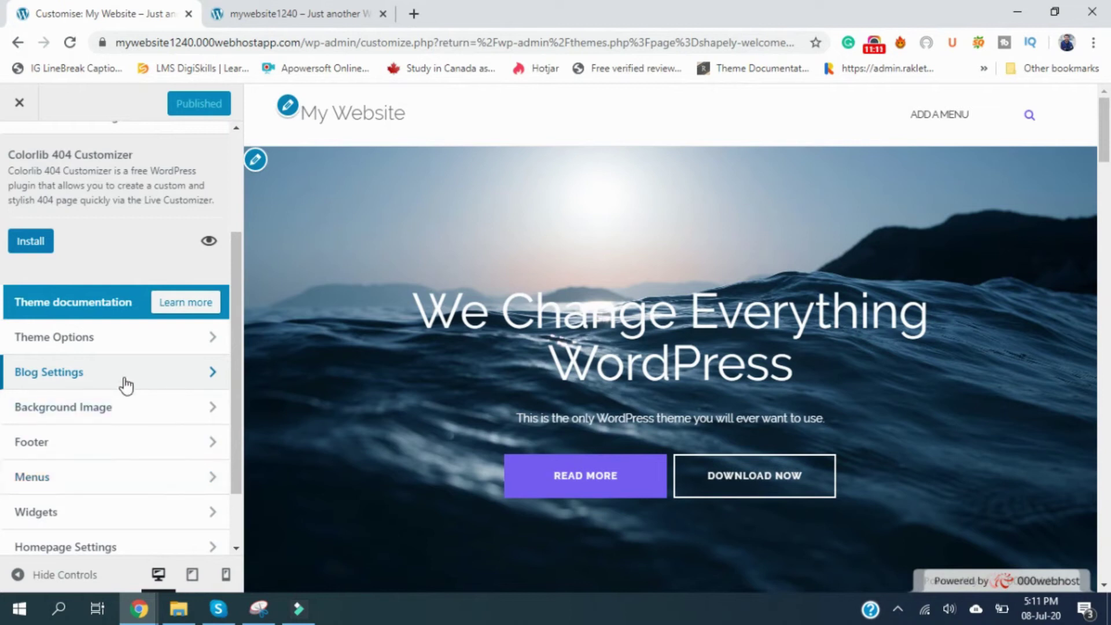
Try the media library image xps-B5rNNkGtRXI-unsplash-scaled.jpg as the site's background image.
scroll(110, 391, down, 1)
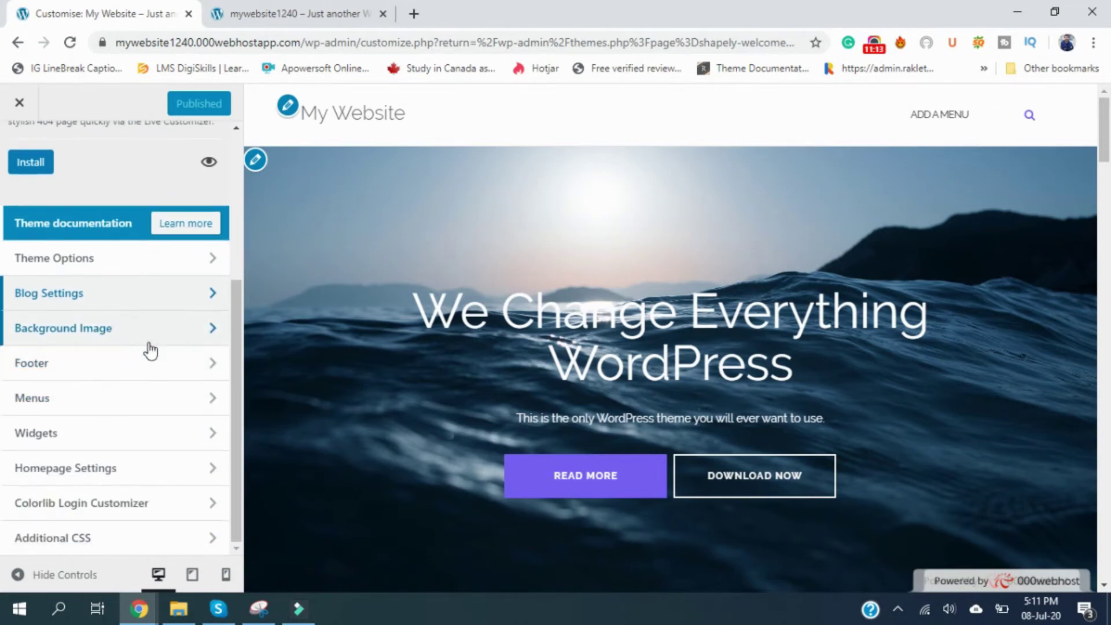
scroll(713, 253, down, 5)
scroll(868, 414, down, 4)
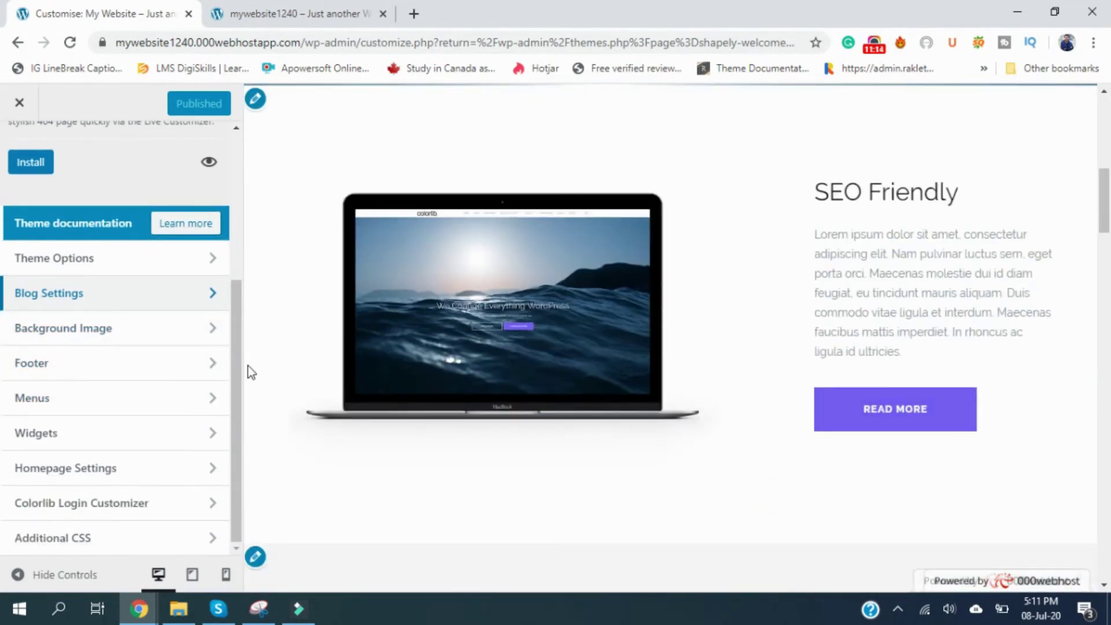
click(132, 328)
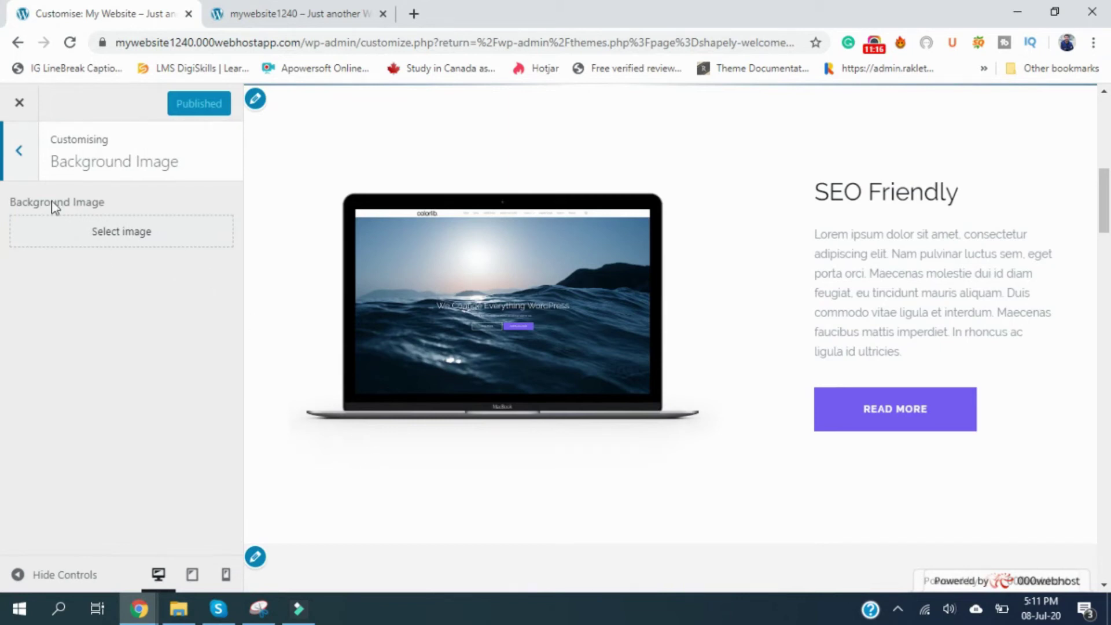
click(106, 229)
click(101, 334)
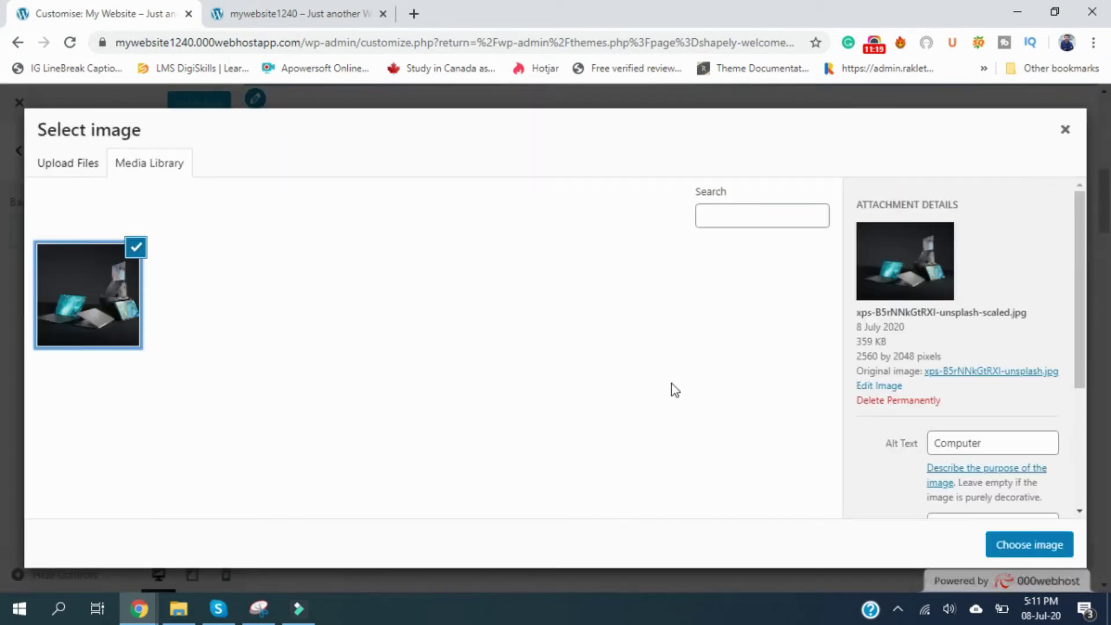
click(1053, 544)
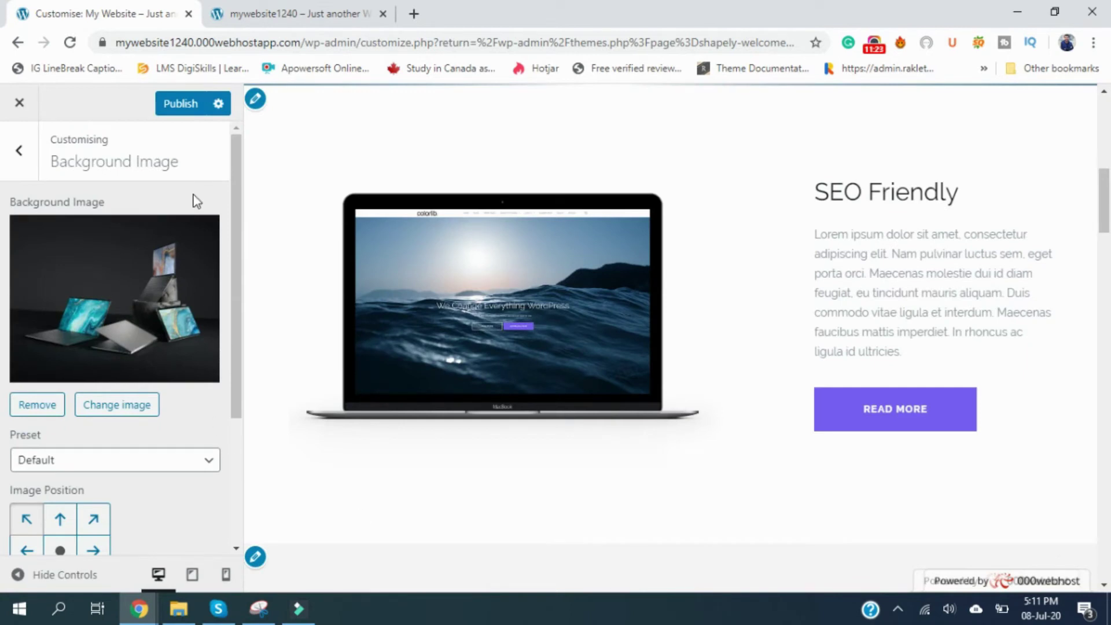
Examine the background image's position and size options and how the image looks across the page preview.
scroll(238, 422, down, 3)
scroll(276, 422, down, 5)
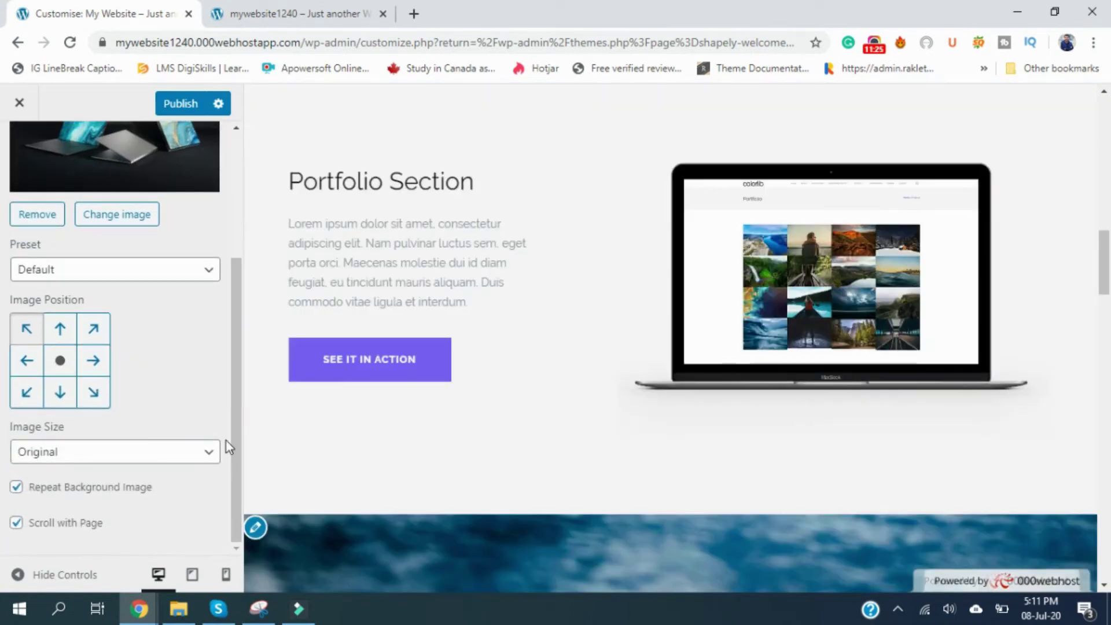
scroll(227, 442, up, 3)
scroll(337, 312, up, 10)
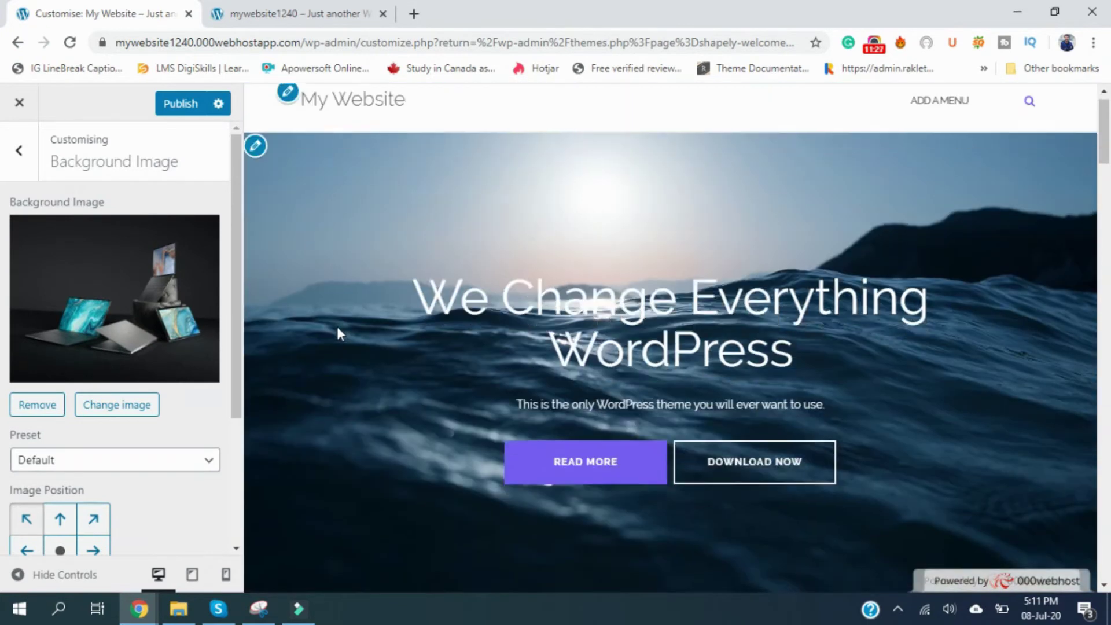
scroll(338, 329, down, 9)
scroll(337, 328, up, 4)
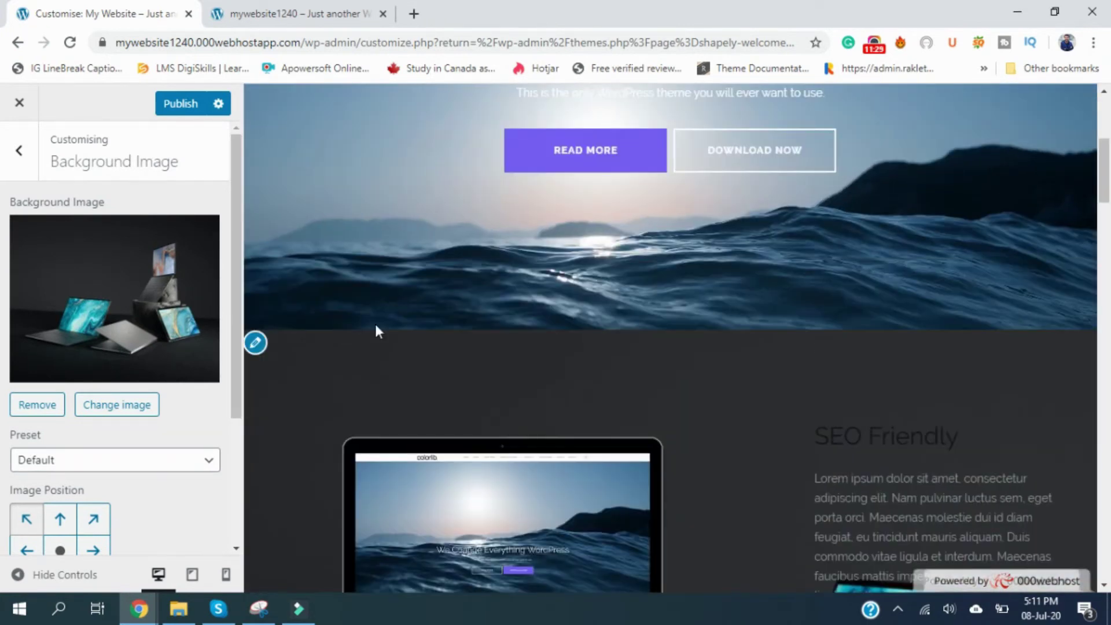
scroll(373, 347, down, 9)
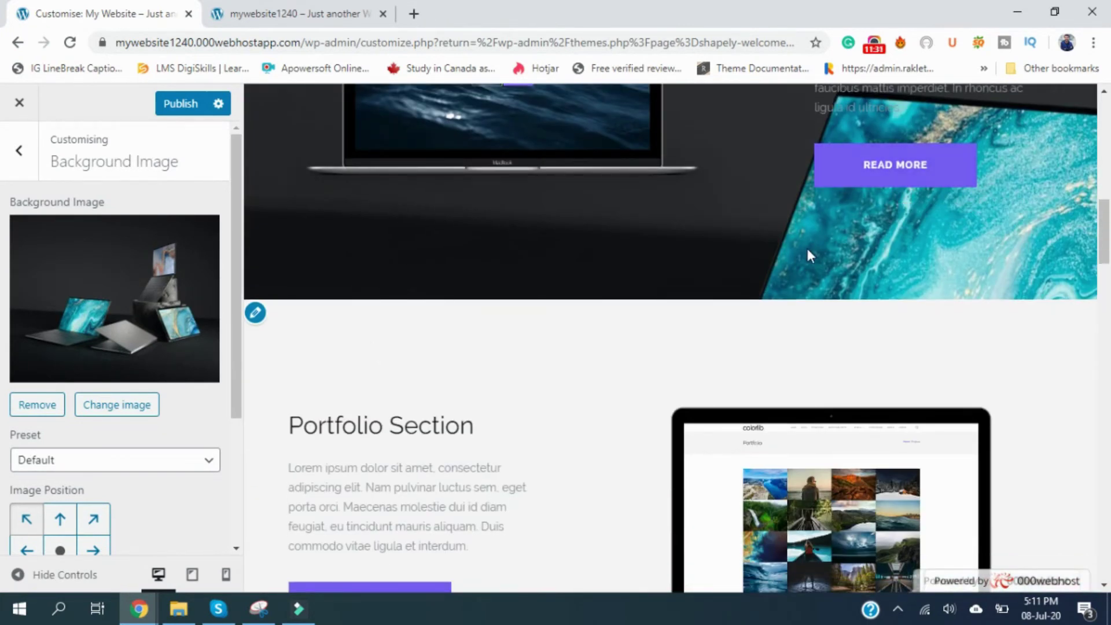
scroll(808, 250, up, 5)
scroll(687, 495, down, 6)
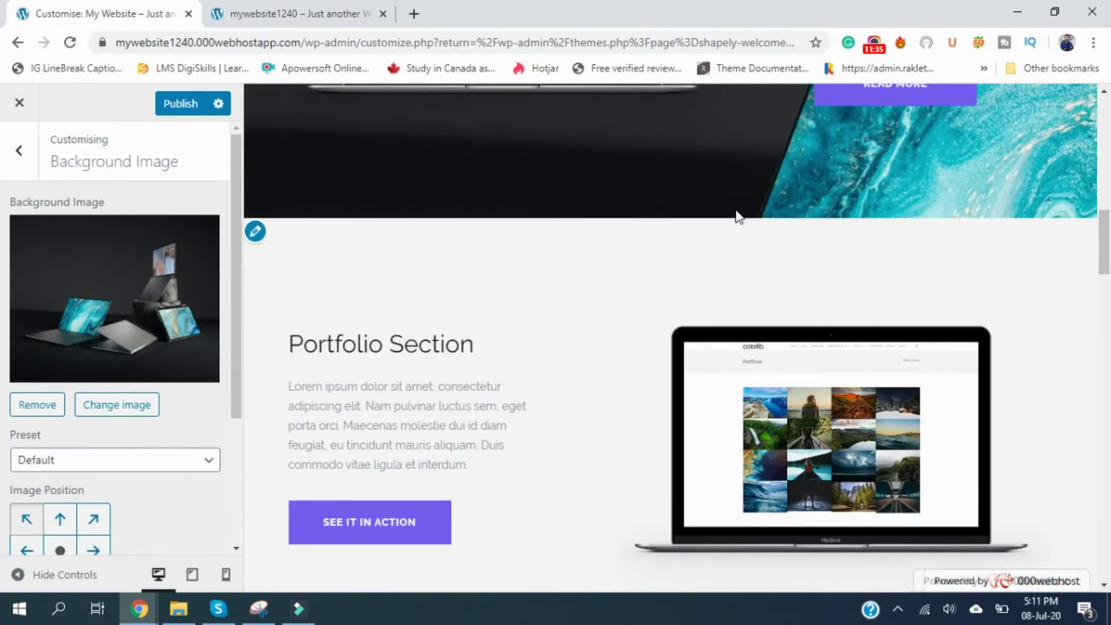
scroll(734, 216, up, 5)
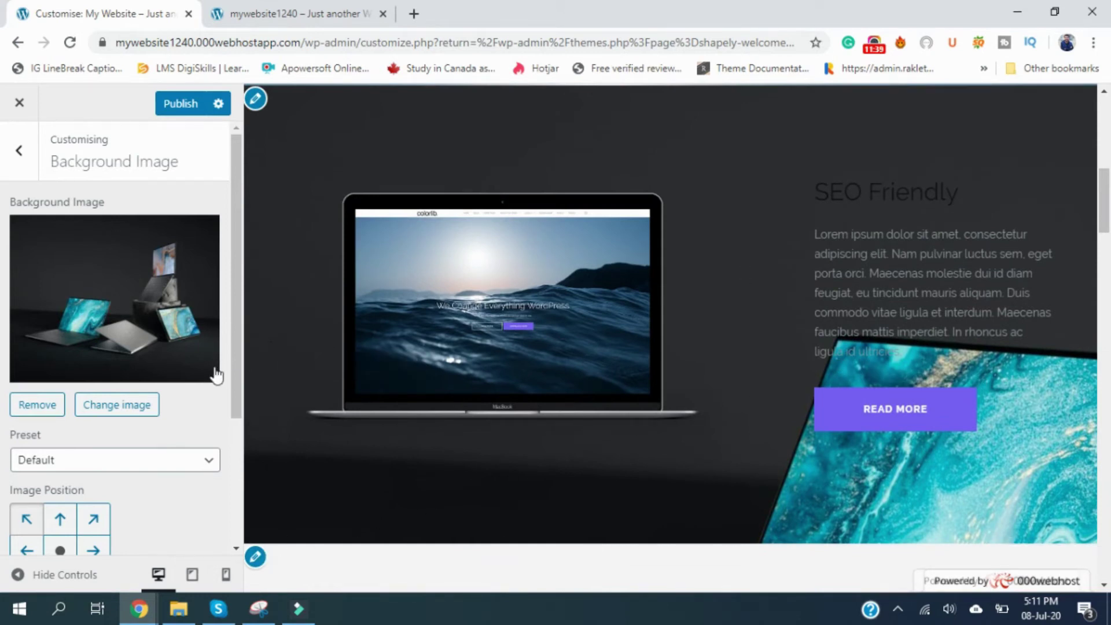
Remove the background image and return to the main customiser menu.
scroll(718, 379, up, 3)
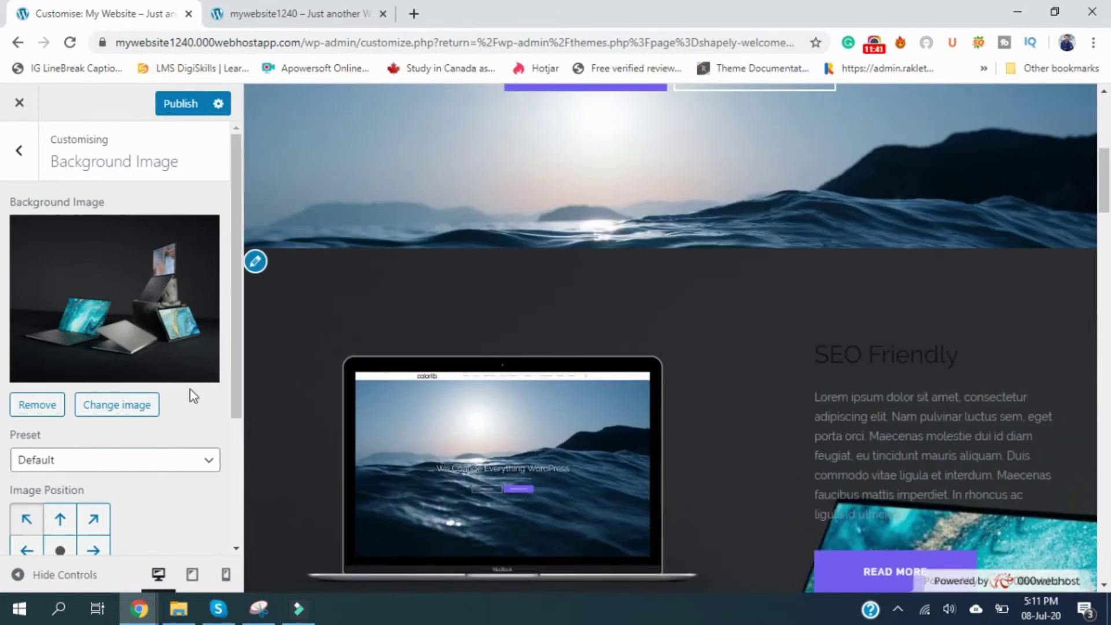
click(36, 405)
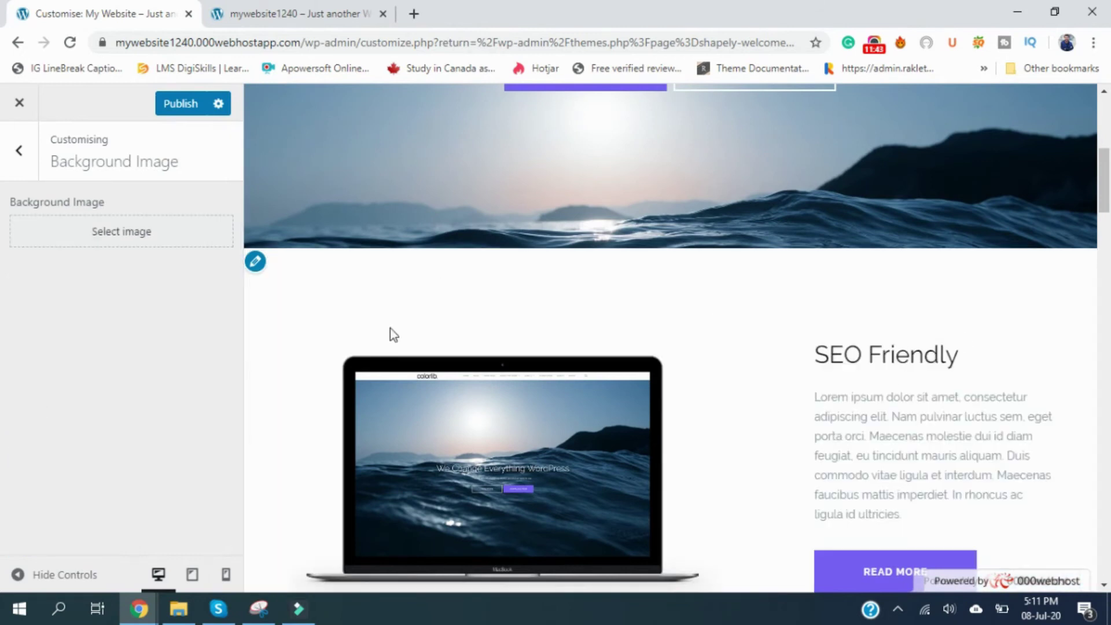
click(17, 161)
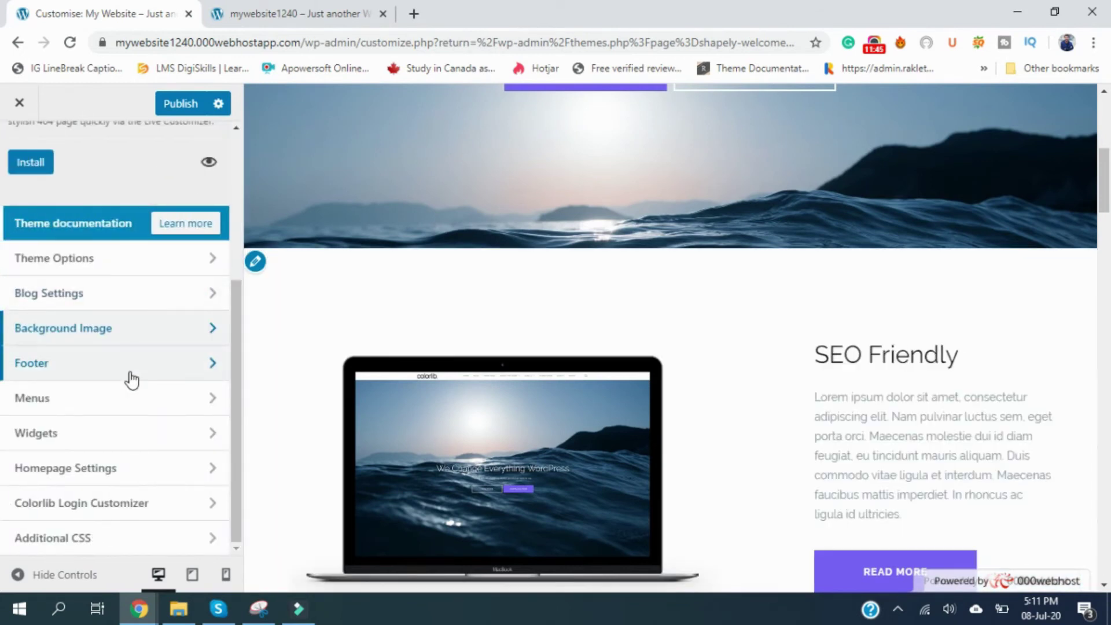
Set the footer's copyright text to "Footer Test", check it in the page preview and return to the main customiser menu.
click(132, 363)
scroll(463, 370, down, 8)
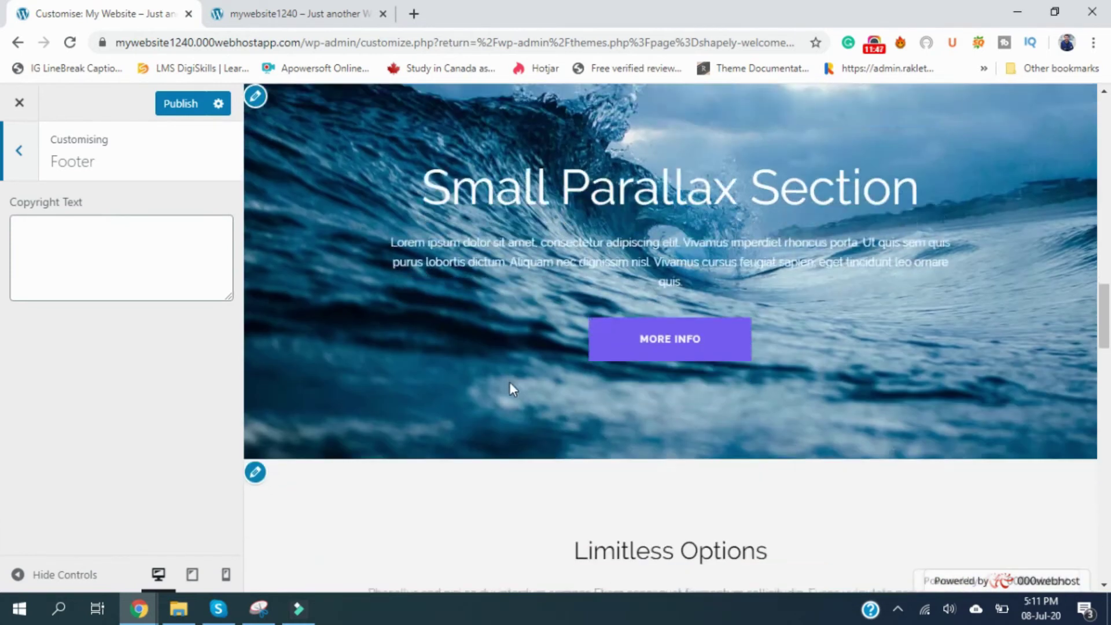
scroll(509, 388, down, 5)
click(56, 253)
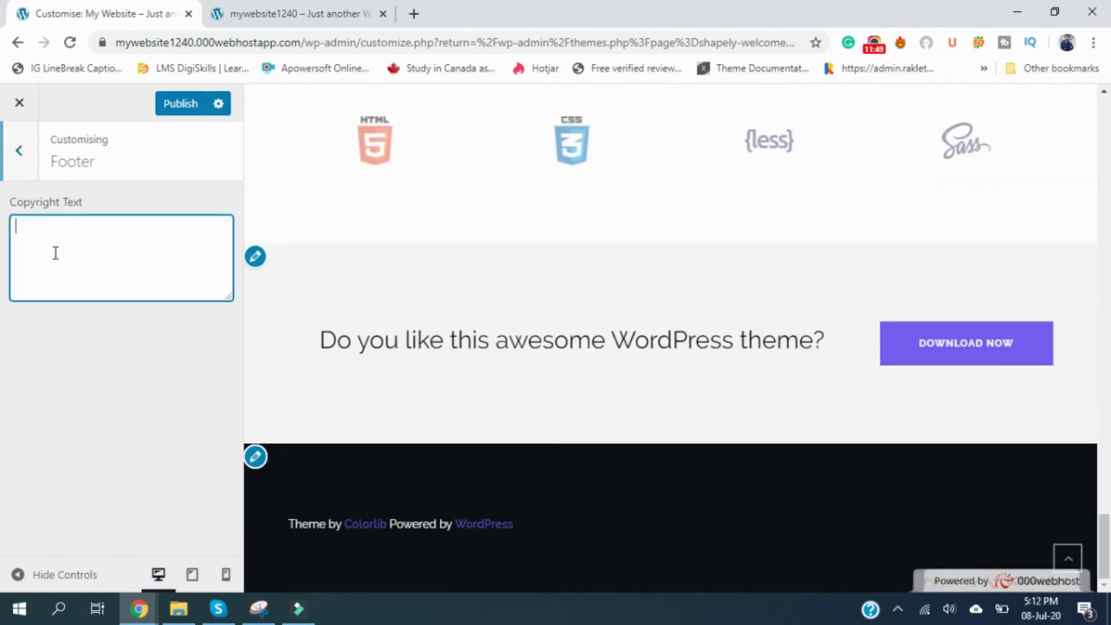
text(Footer Test)
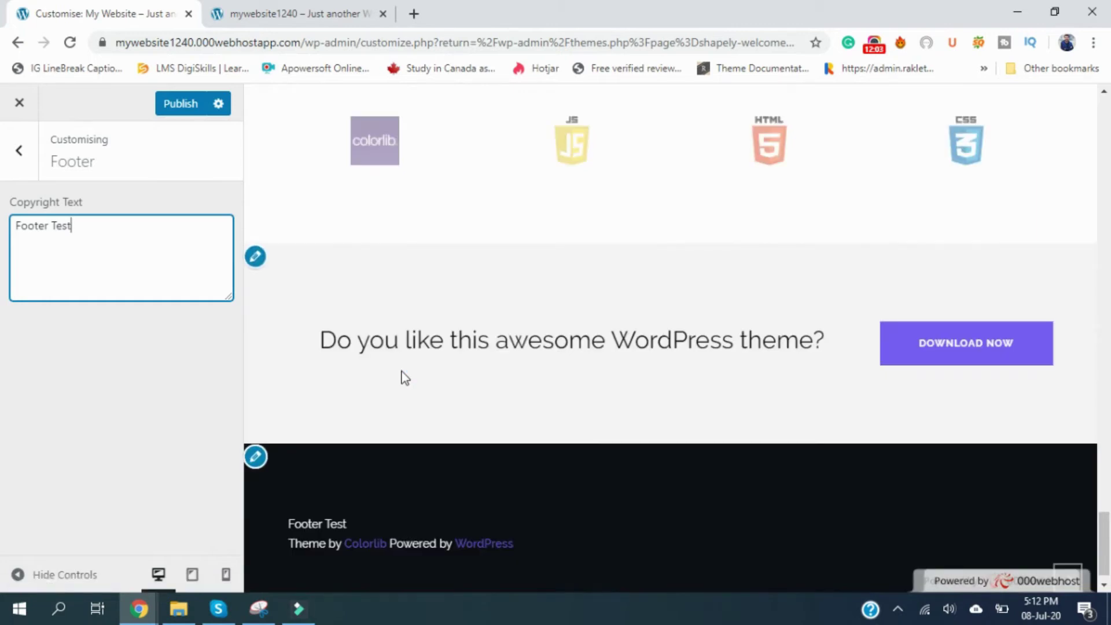
drag(347, 525, 287, 525)
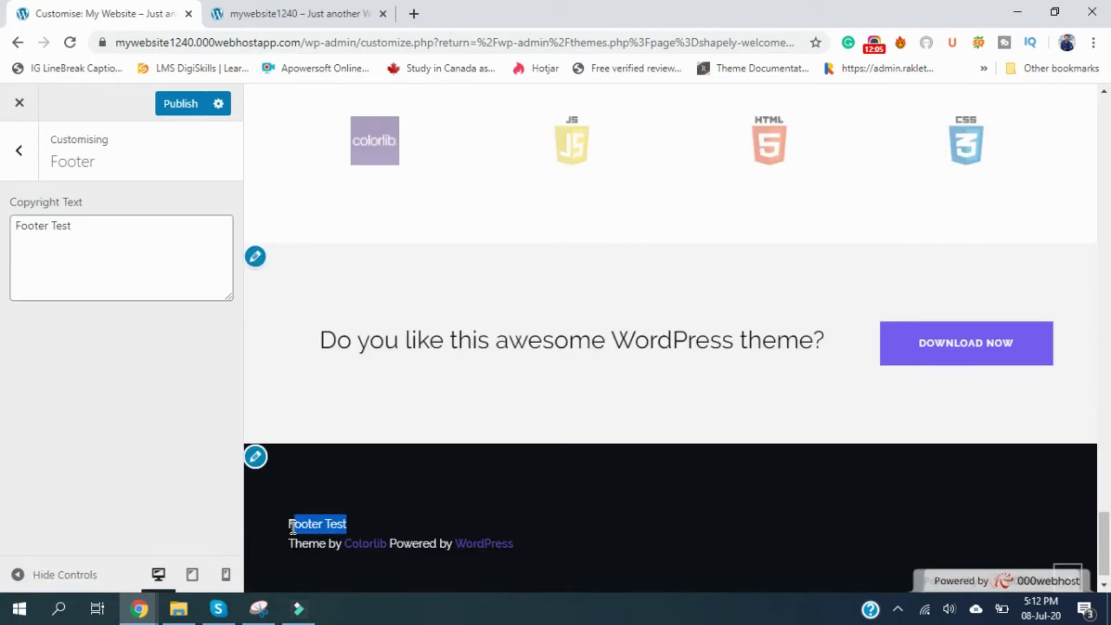
click(320, 529)
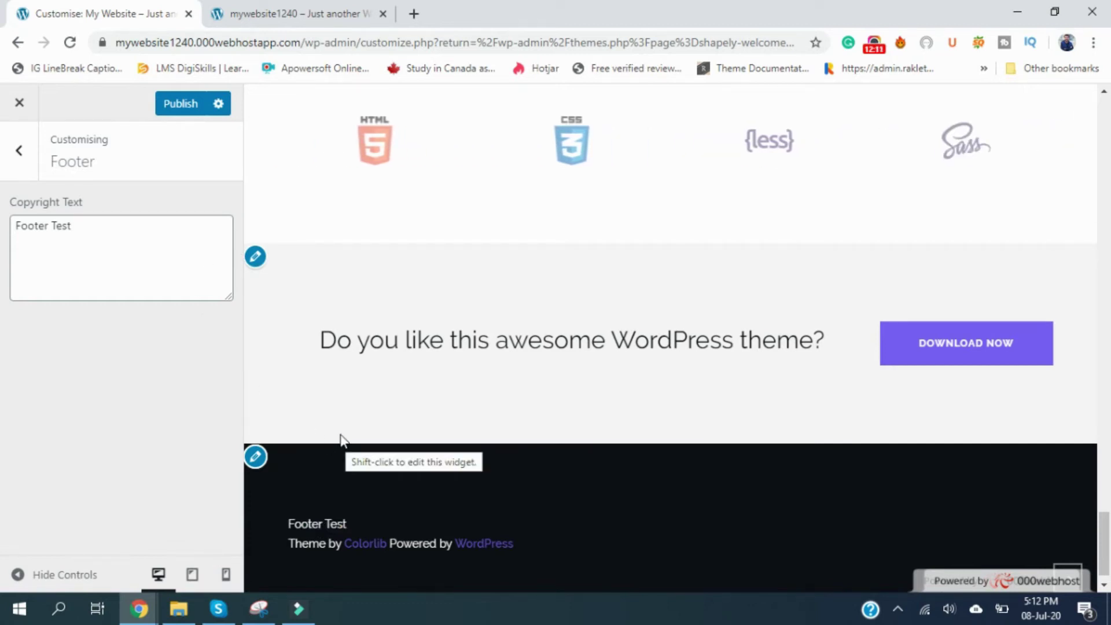
click(20, 151)
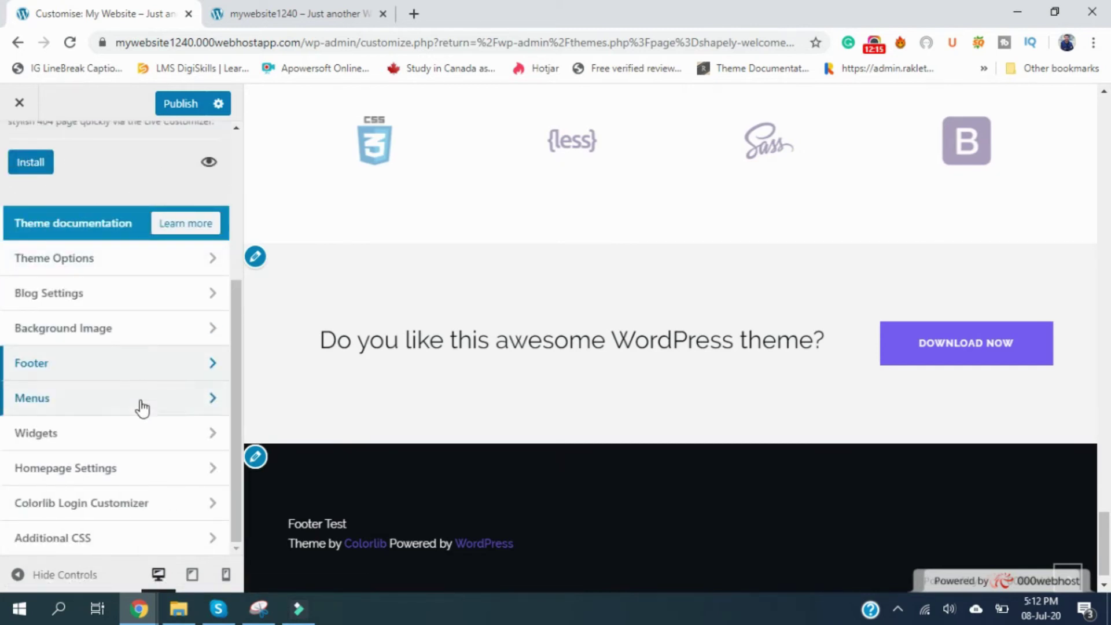
Check the Menus section and open the Colorlib Login Customizer settings.
click(143, 409)
click(19, 153)
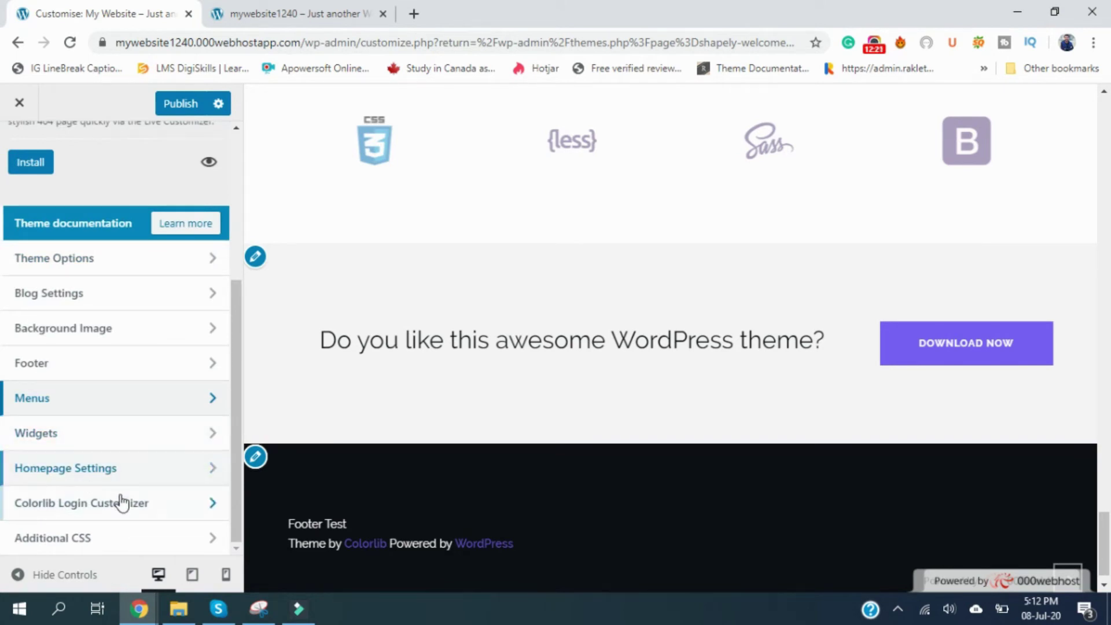
click(187, 512)
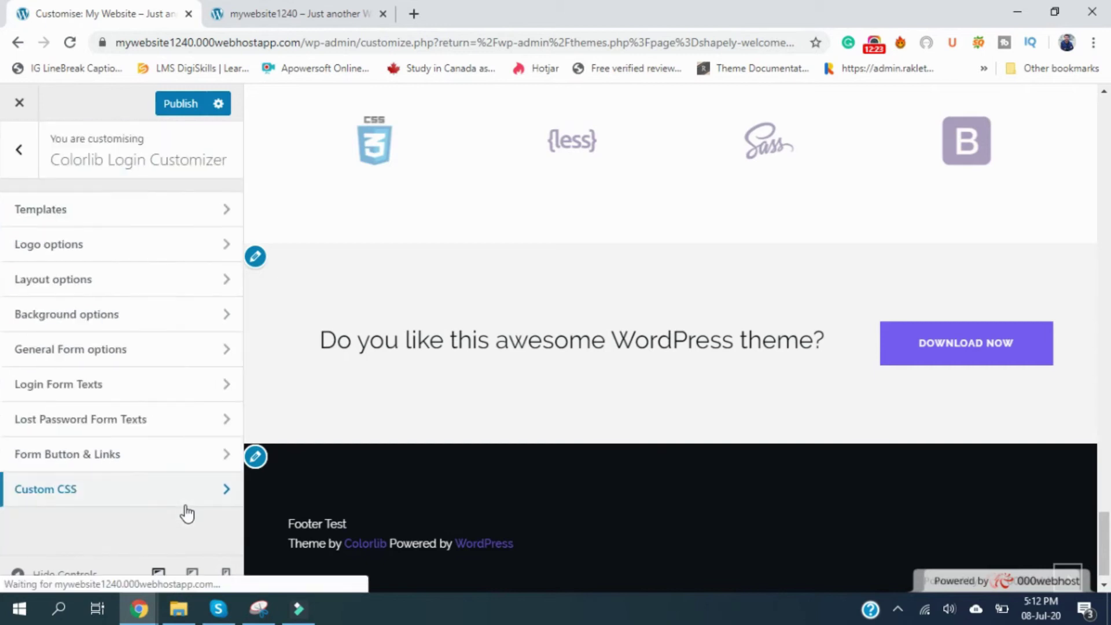
Try the login page's Hide Logo and Use Text Logo options, switch both off again and return to the main customiser menu.
click(141, 254)
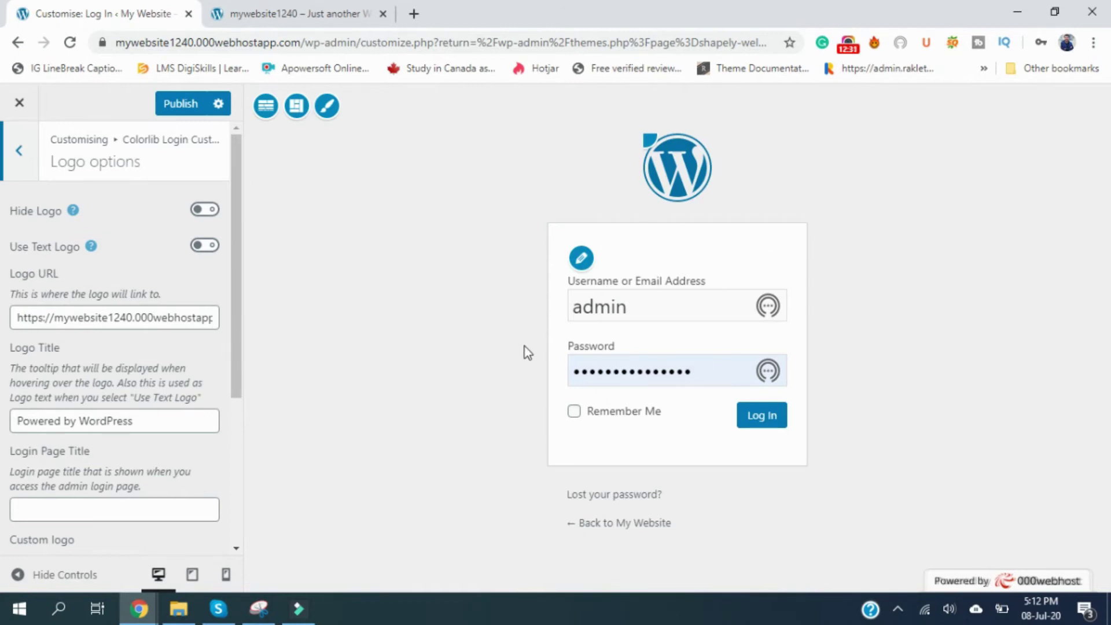
click(205, 211)
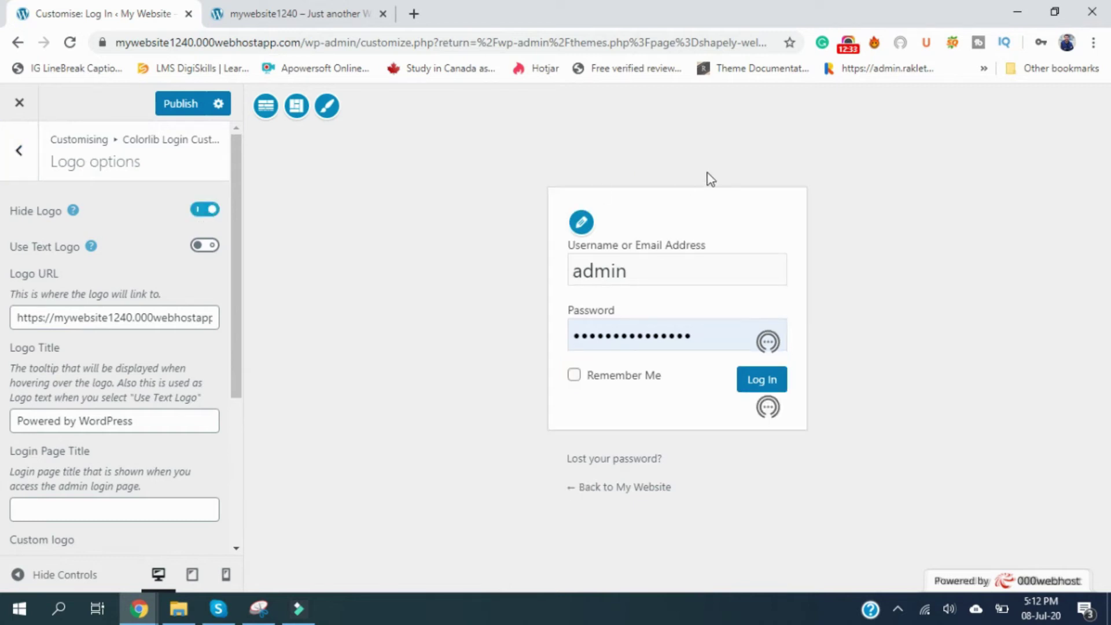
click(202, 246)
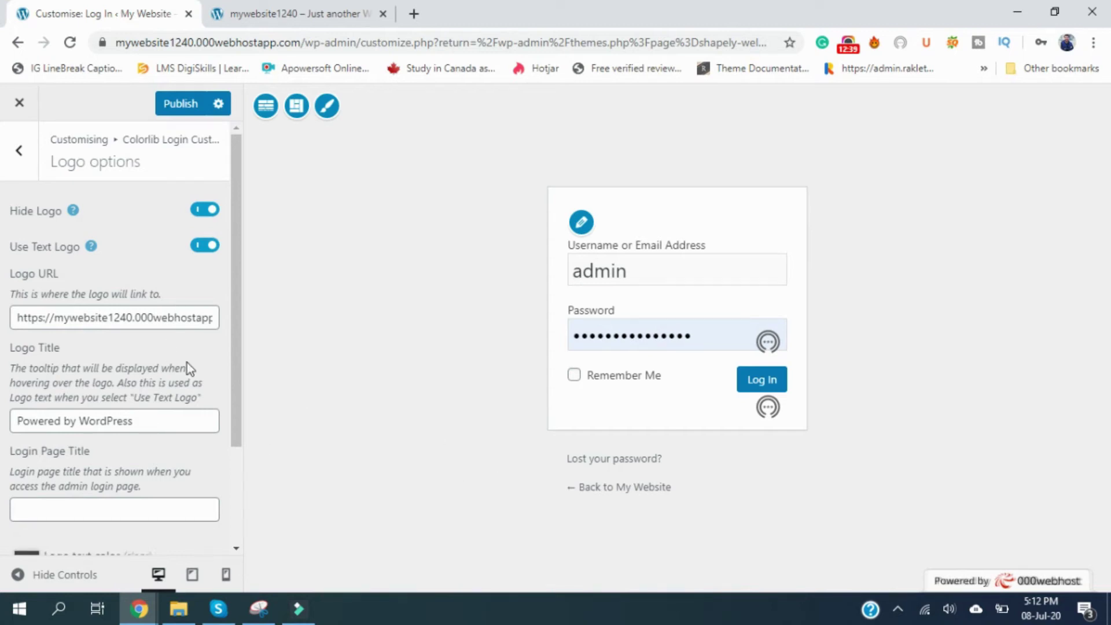
click(203, 246)
click(203, 210)
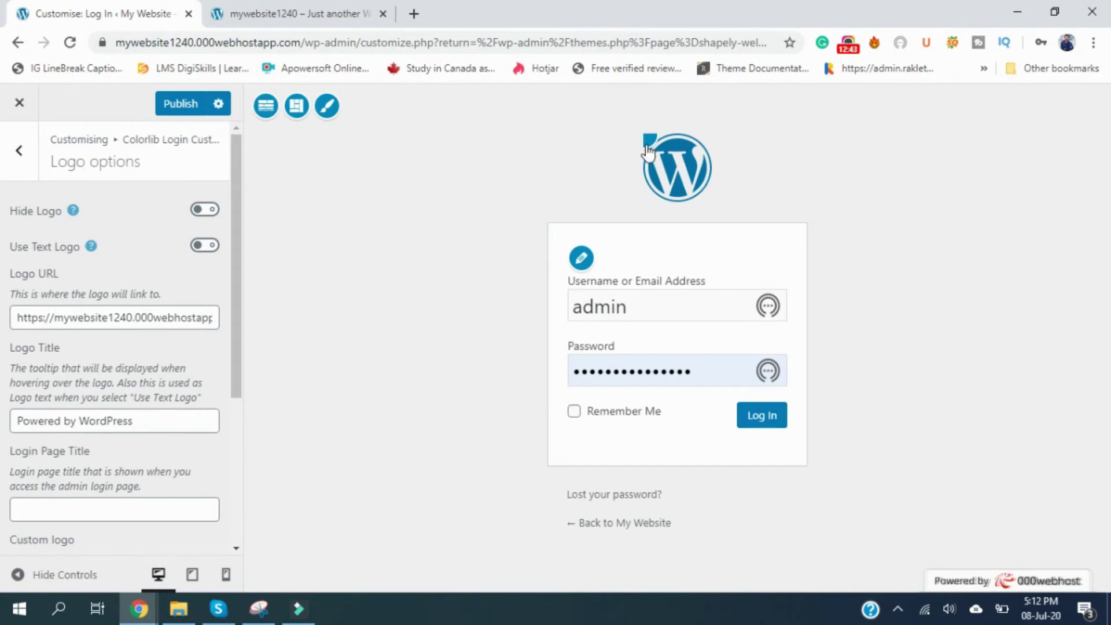
click(19, 151)
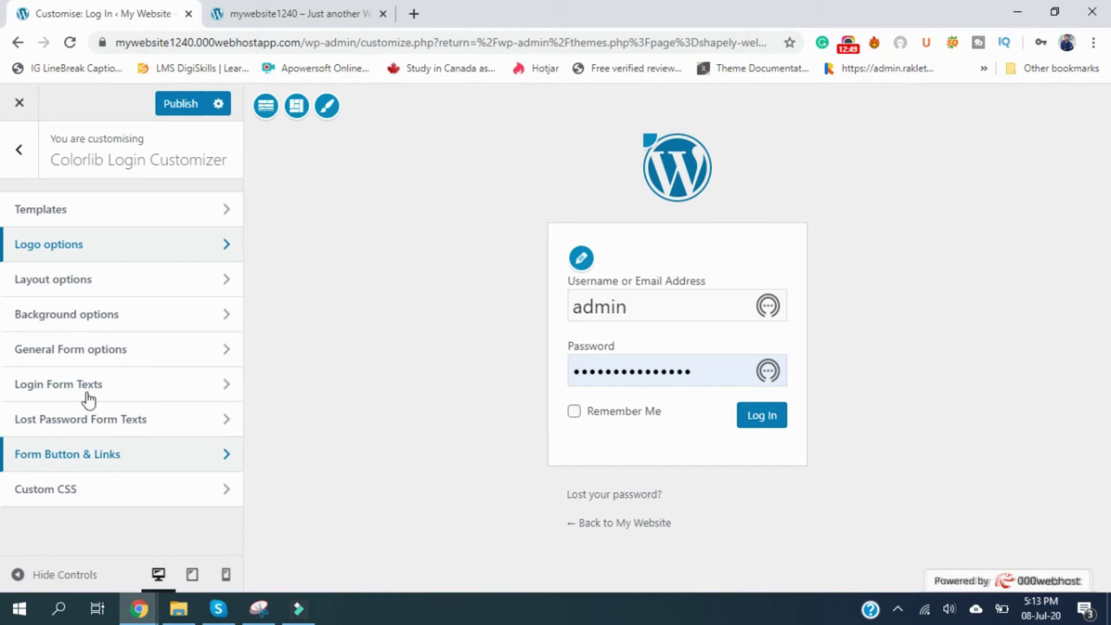
click(30, 157)
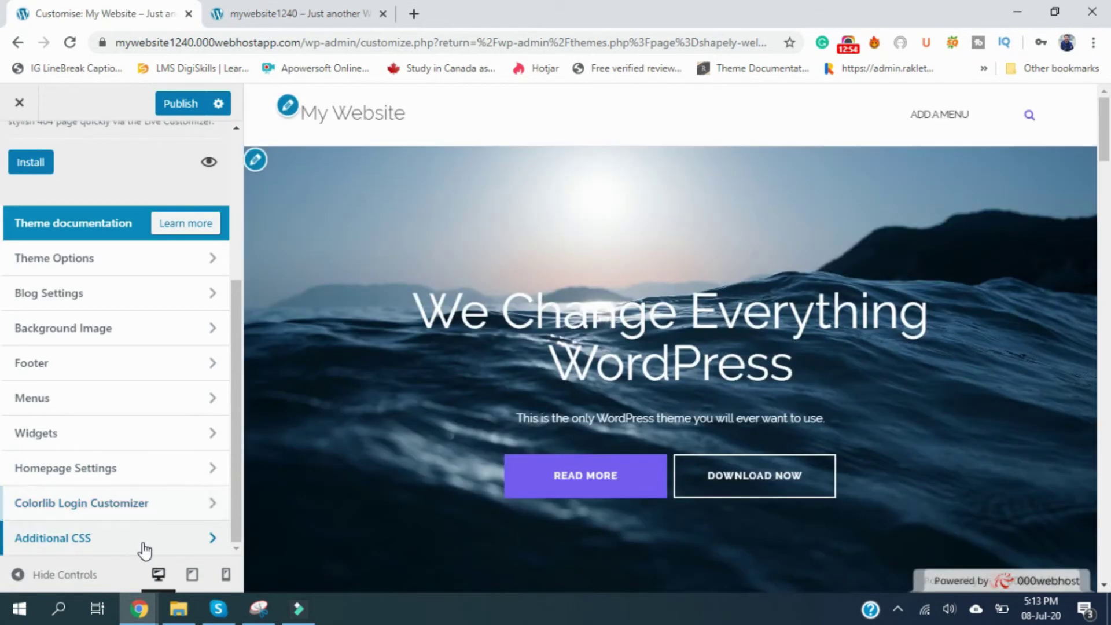
Look over the Additional CSS section and its code editor, dismiss the help notes and return to the main customiser menu.
click(144, 547)
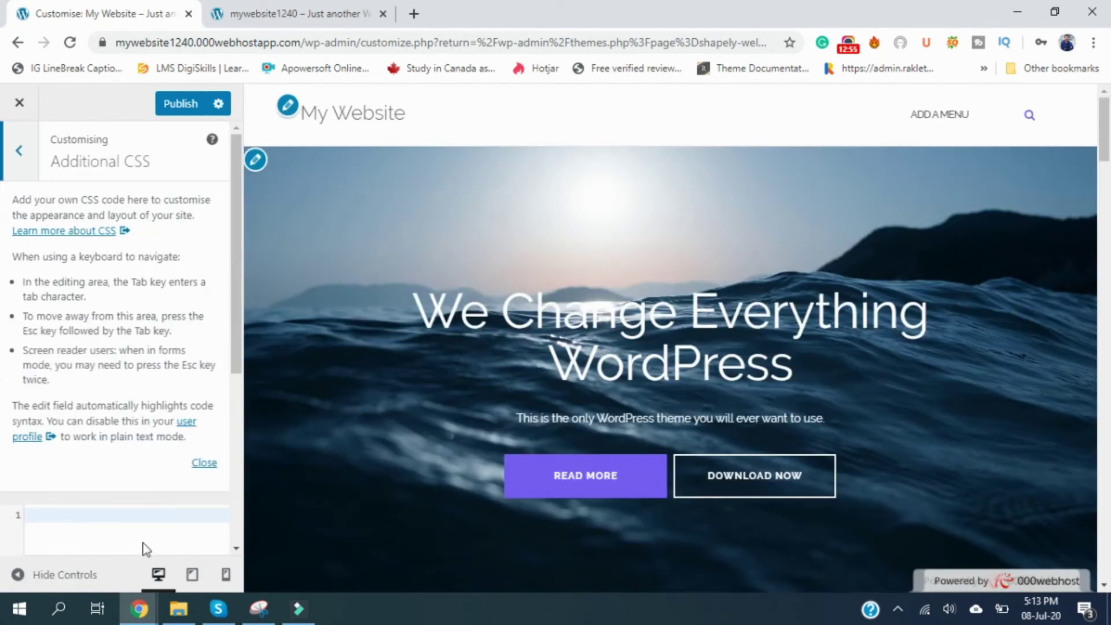
scroll(74, 478, down, 5)
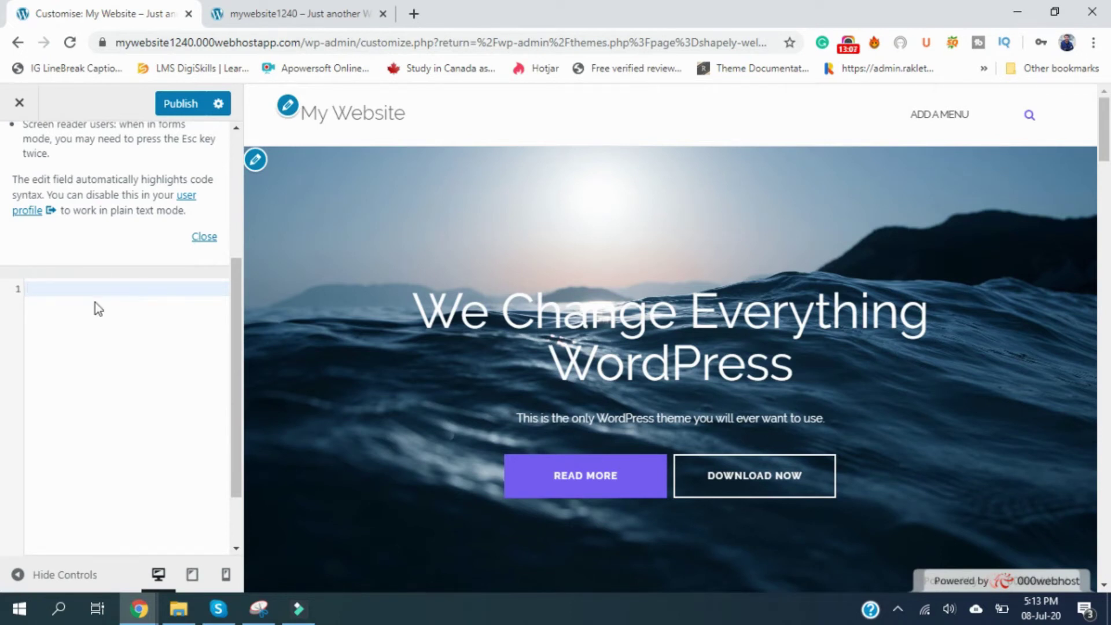
scroll(95, 304, up, 2)
scroll(95, 304, up, 2)
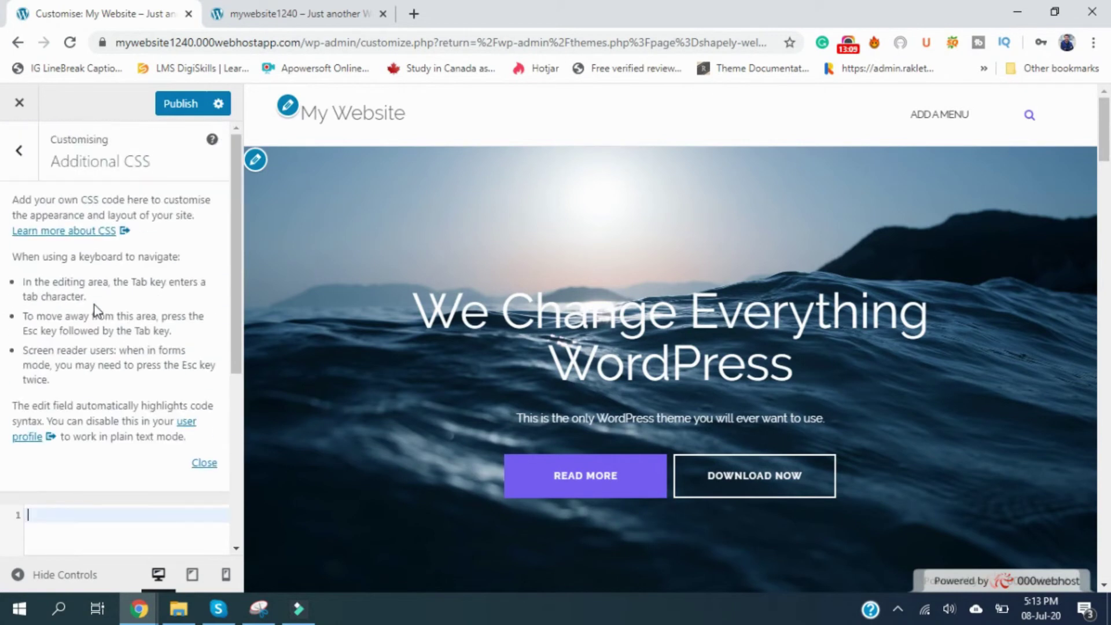
click(204, 463)
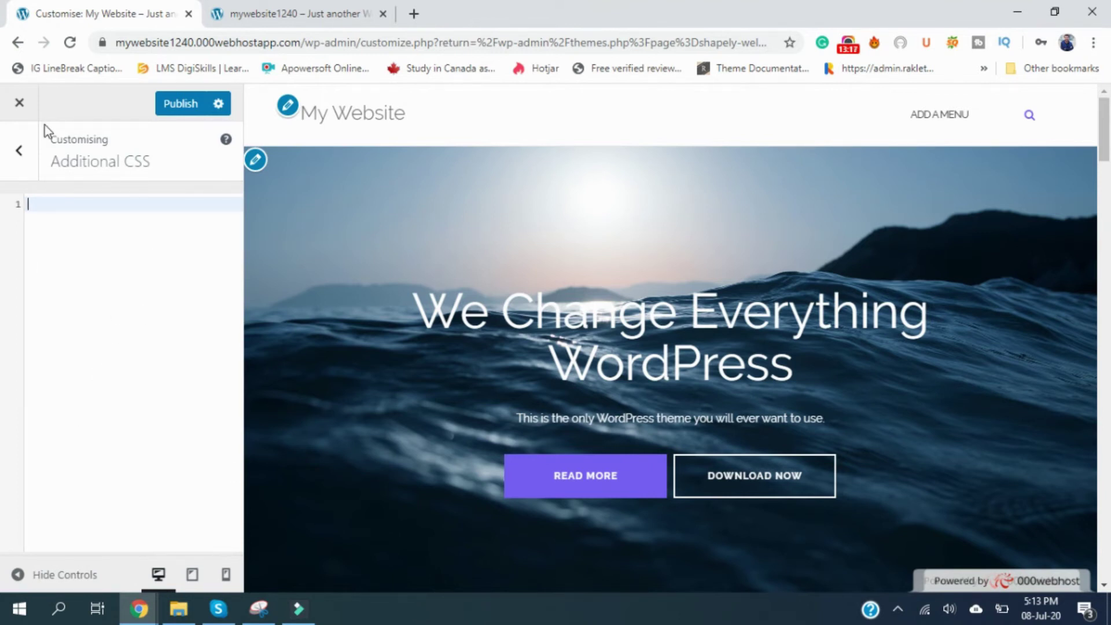
click(19, 162)
Install and activate the recommended Colorlib 404 Customizer and Coming Soon & Maintenance Mode plugins, keeping the customiser page from reloading.
scroll(167, 342, up, 4)
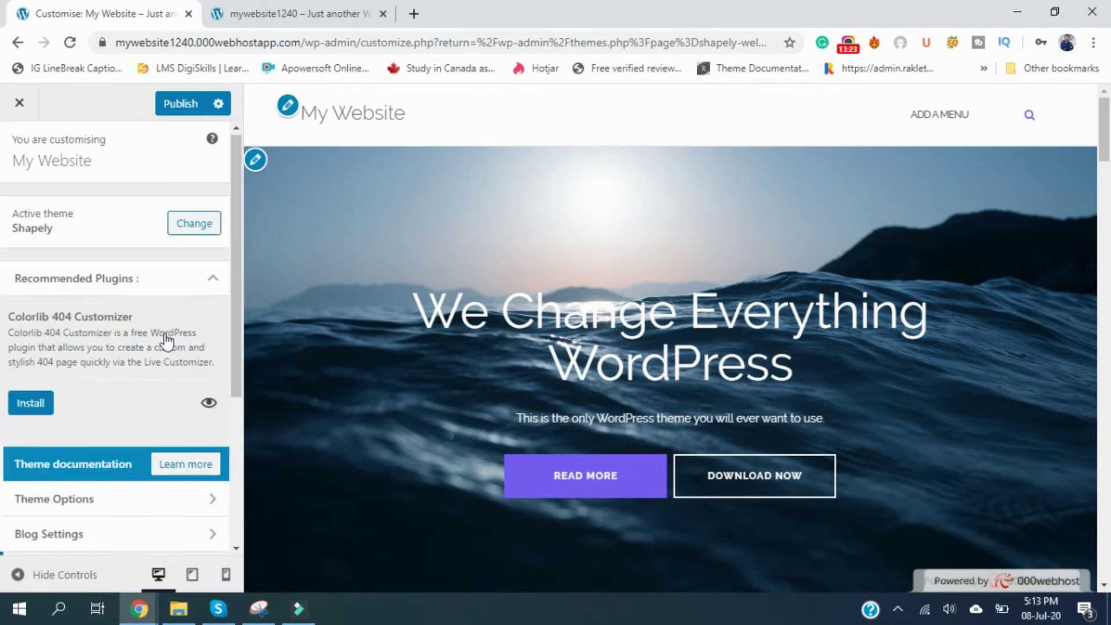
click(35, 408)
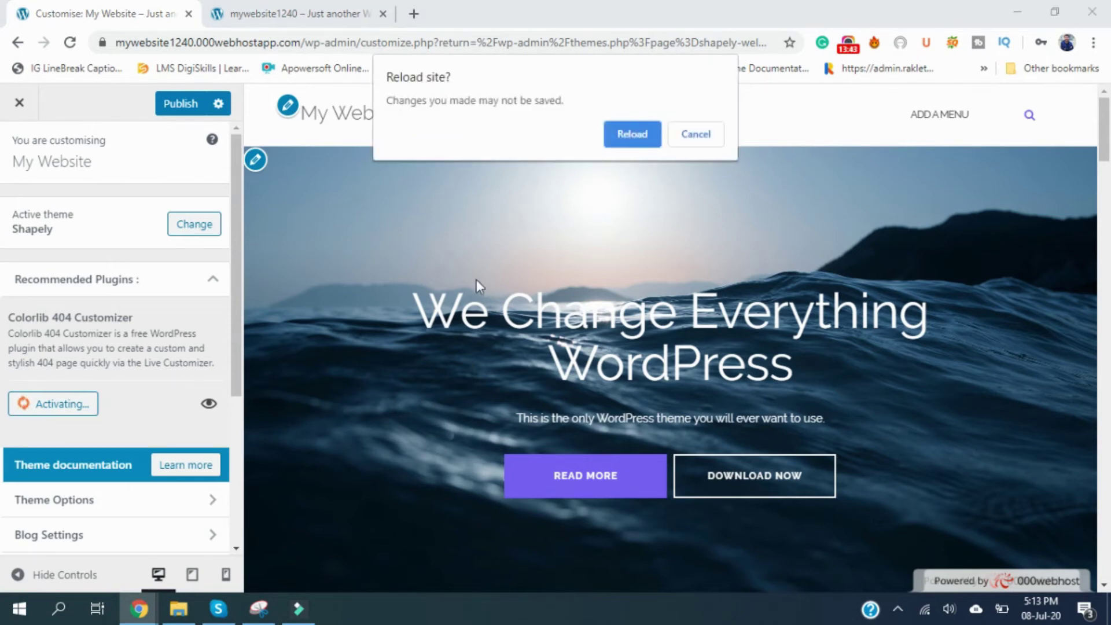
click(688, 135)
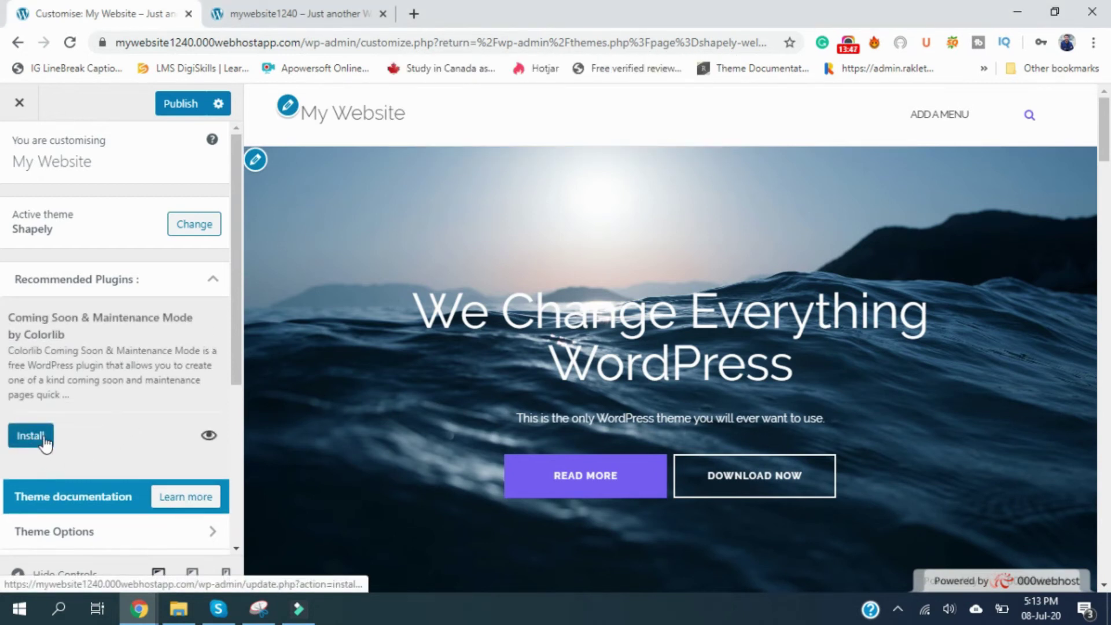
click(44, 441)
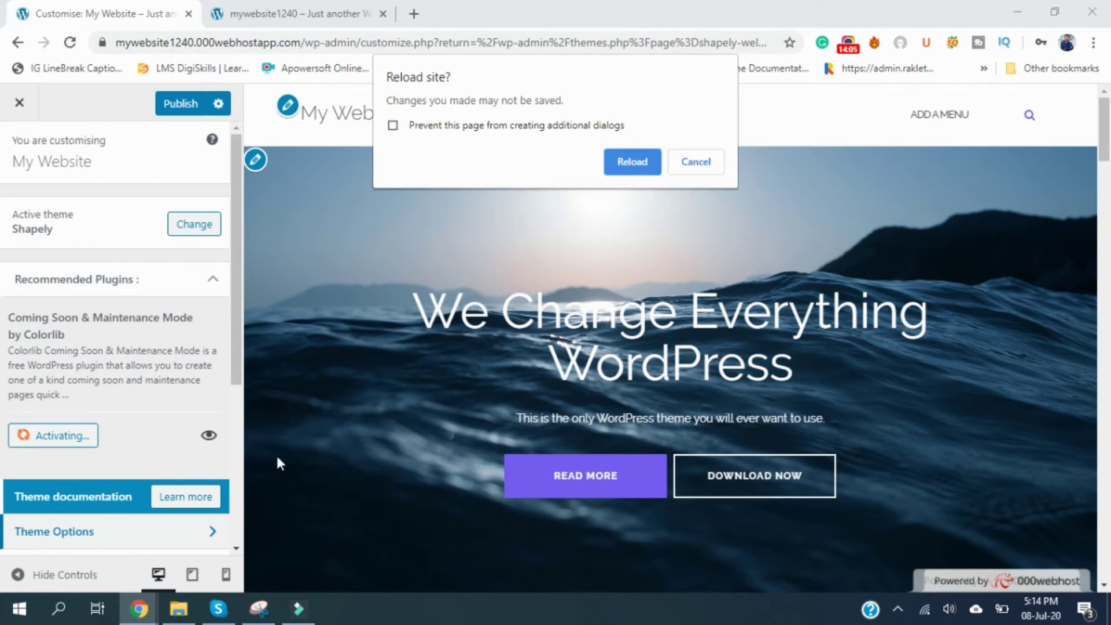
click(708, 164)
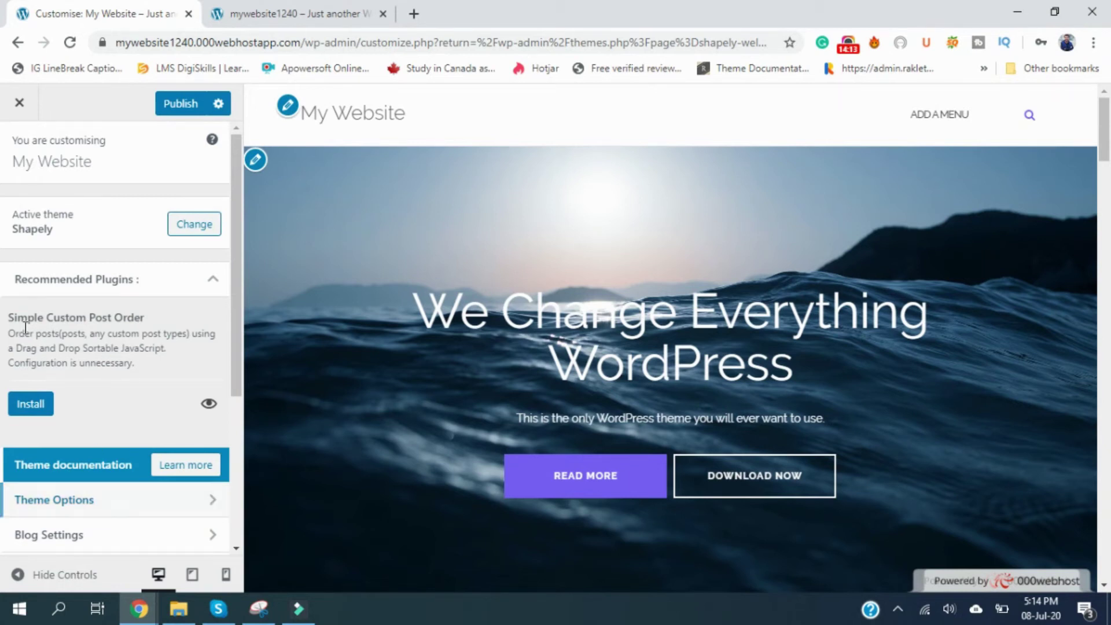
Publish the customiser changes and close the customiser.
click(177, 104)
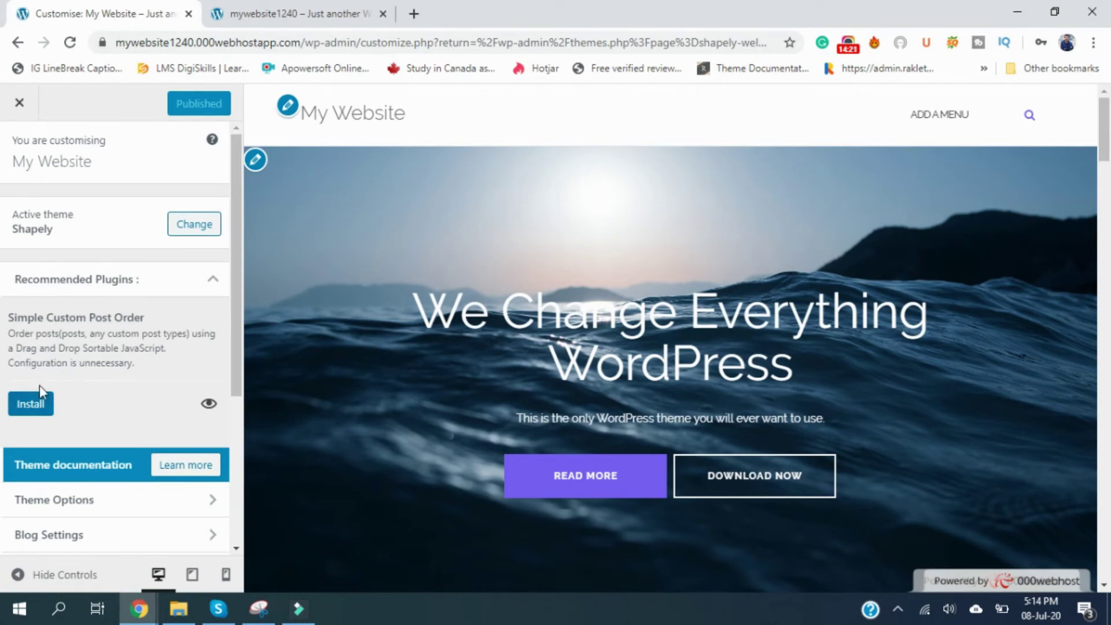
click(30, 115)
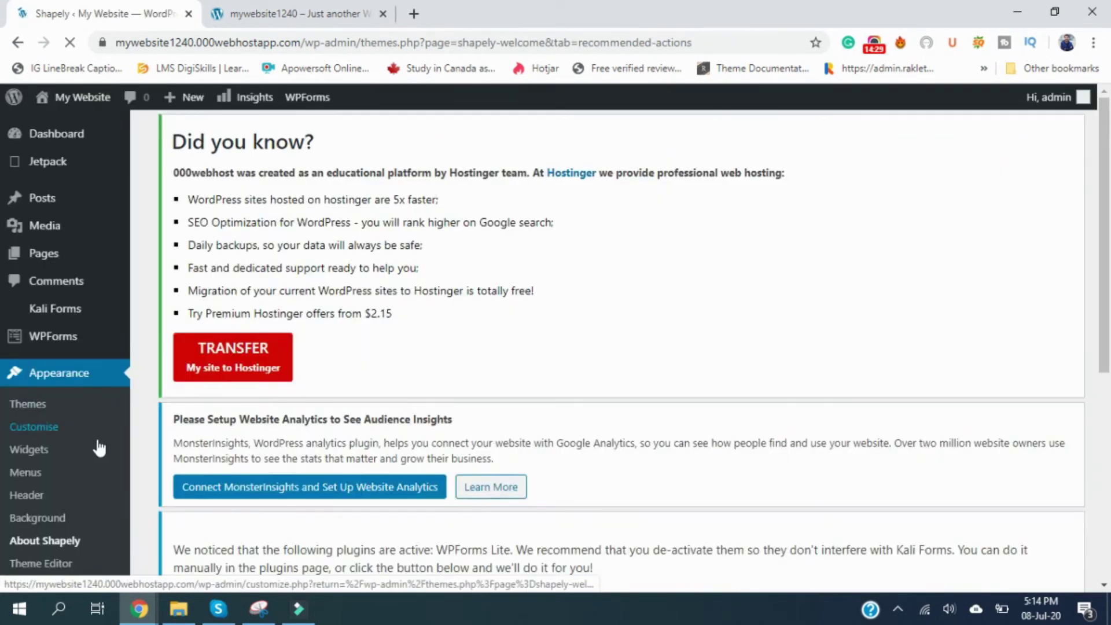
Install Modula Image Gallery, Simple Custom Post Order and FancyBox for WordPress from the Shapely theme's recommended plugins.
scroll(86, 460, down, 5)
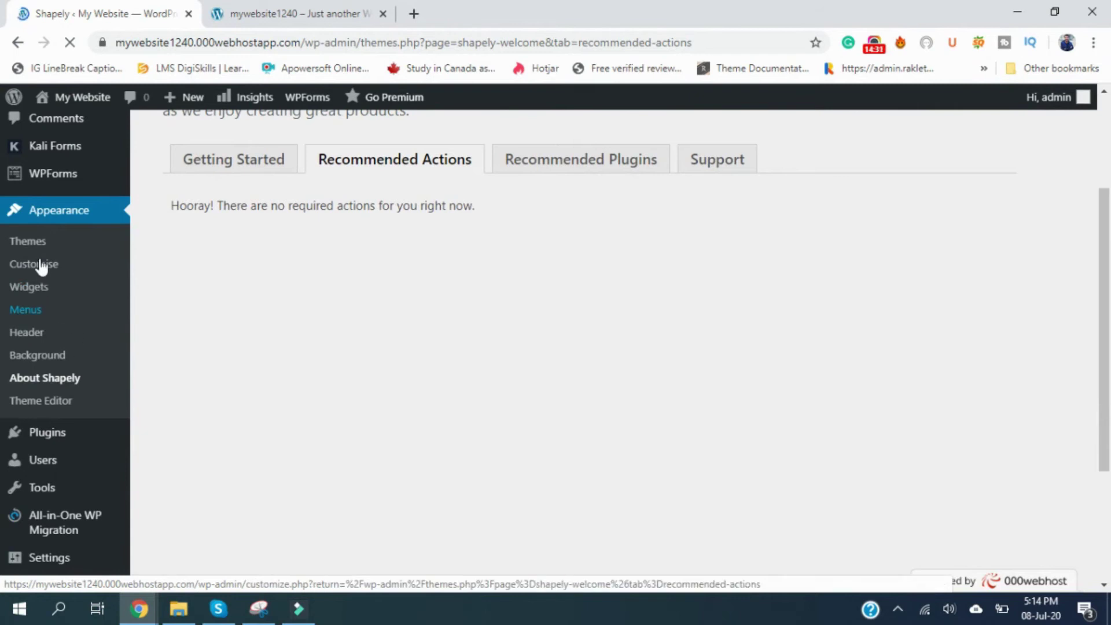
click(541, 173)
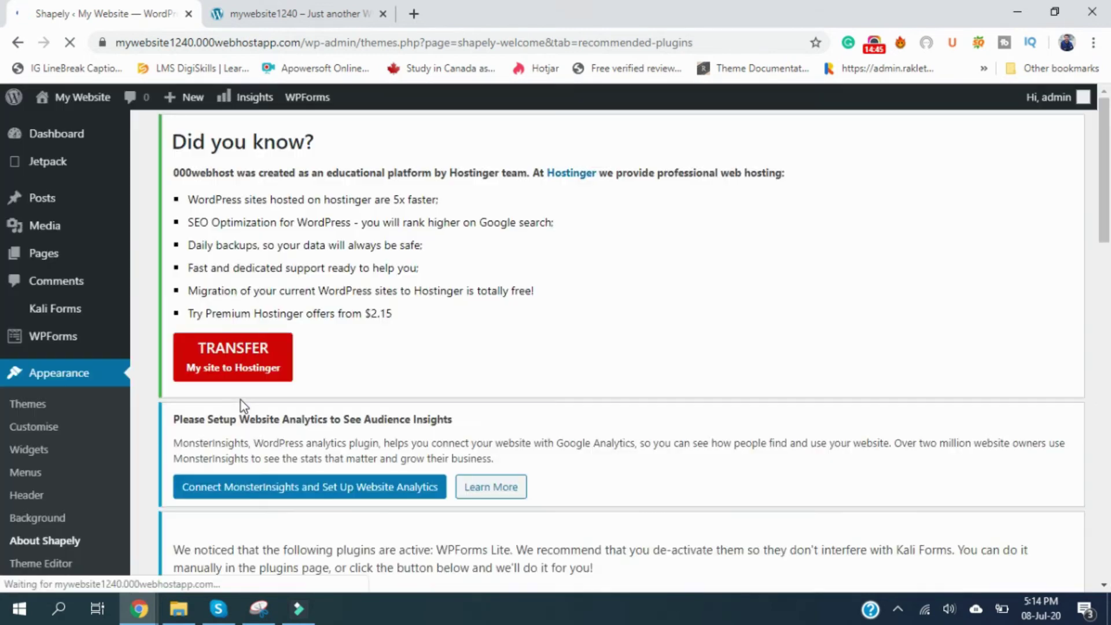
scroll(373, 399, down, 3)
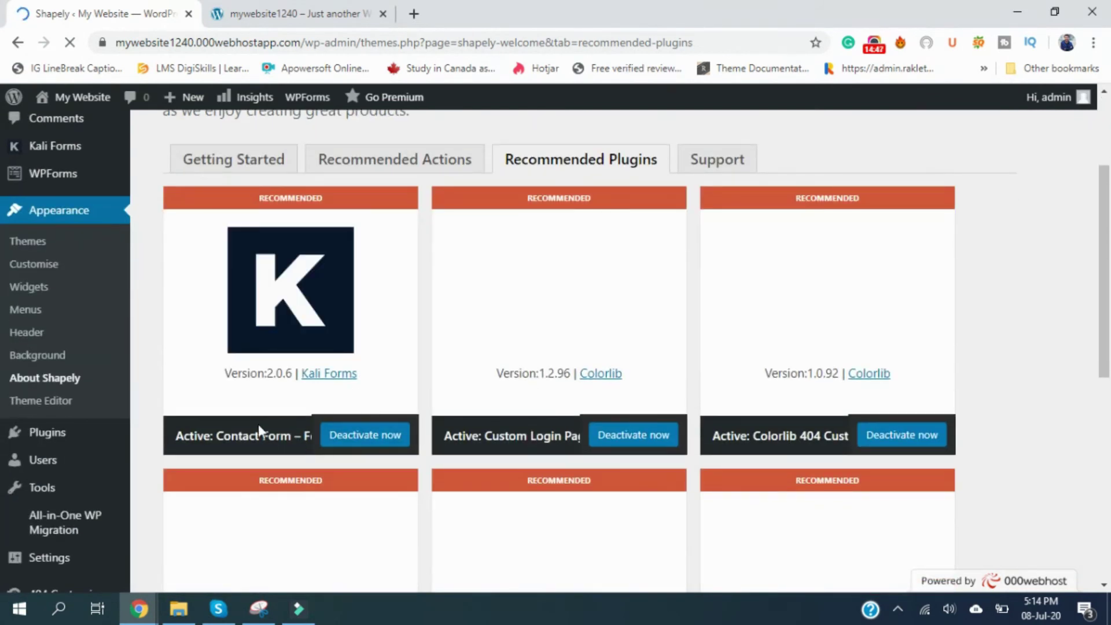
scroll(419, 330, down, 3)
scroll(419, 332, down, 2)
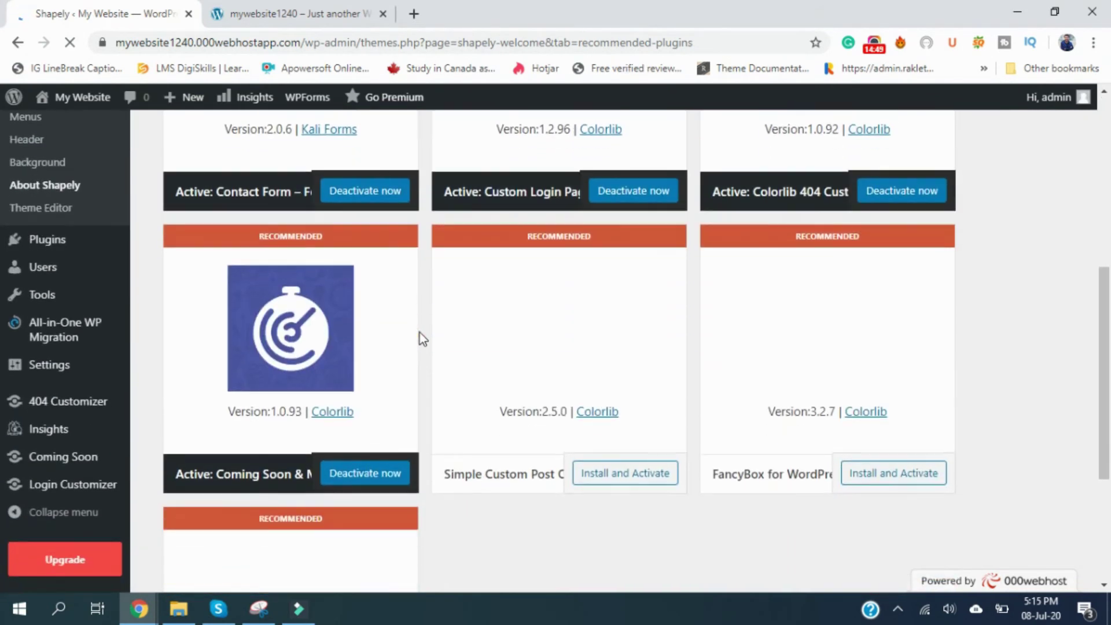
scroll(793, 443, down, 2)
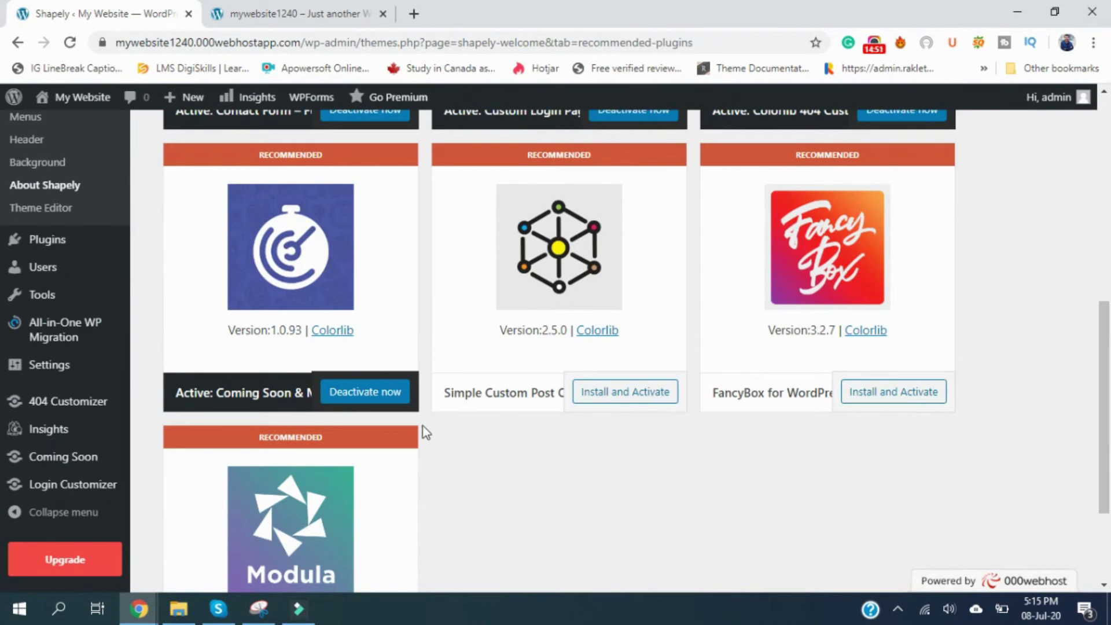
scroll(423, 432, down, 3)
click(361, 518)
click(644, 244)
click(900, 243)
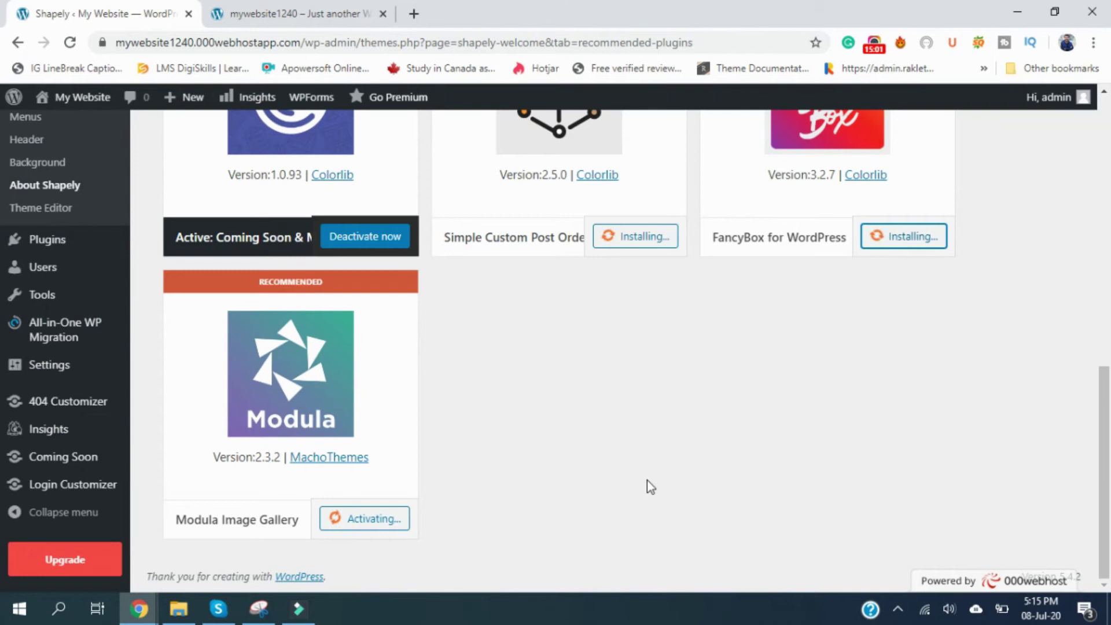
Reload the recommended plugins page and activate FancyBox for WordPress.
scroll(647, 481, up, 3)
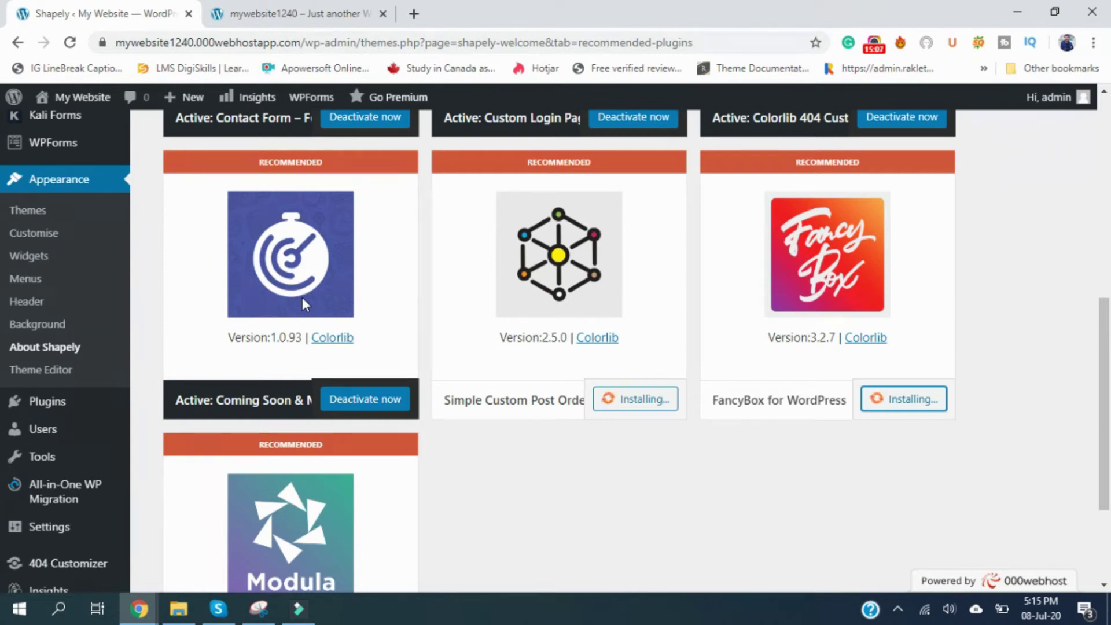
key(F5)
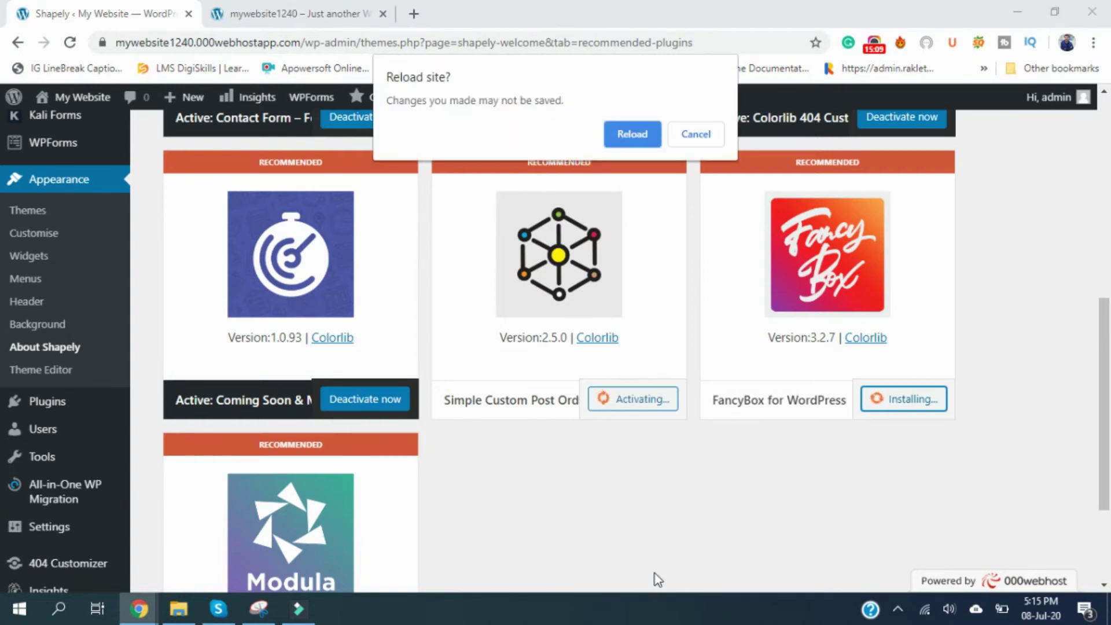
click(641, 145)
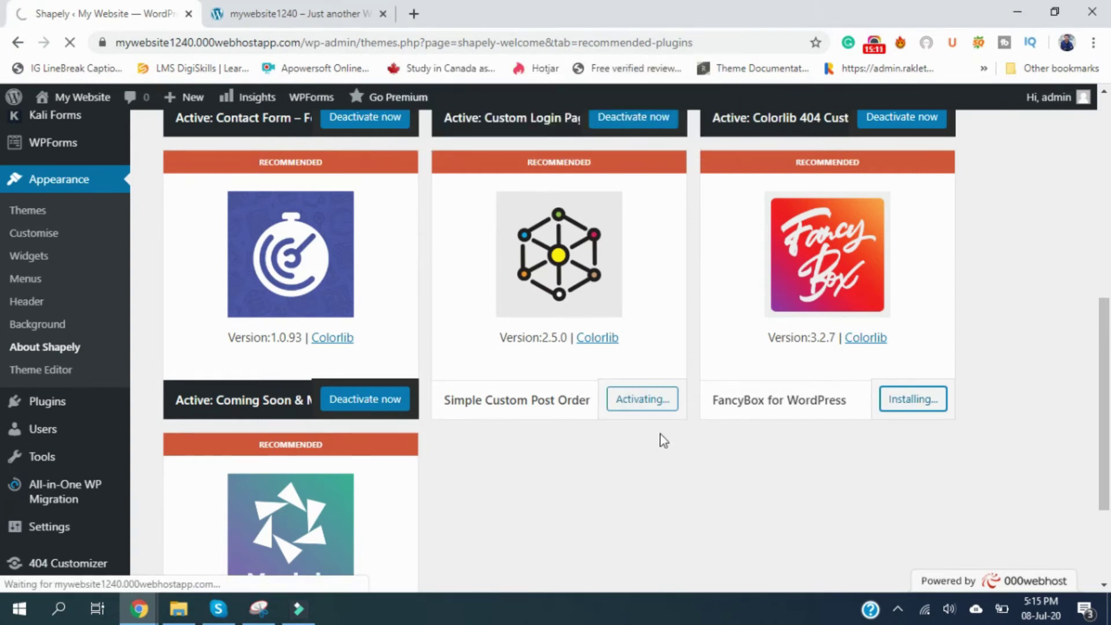
scroll(556, 477, down, 3)
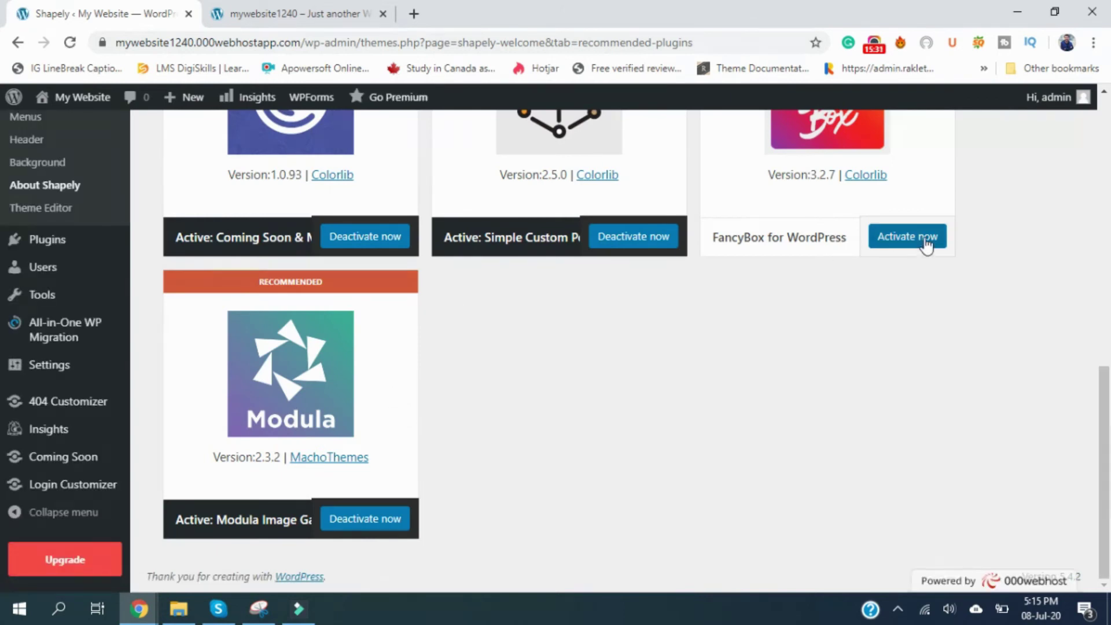
click(908, 237)
Check the activation status of the theme's recommended plugins.
scroll(807, 446, up, 5)
scroll(805, 450, down, 3)
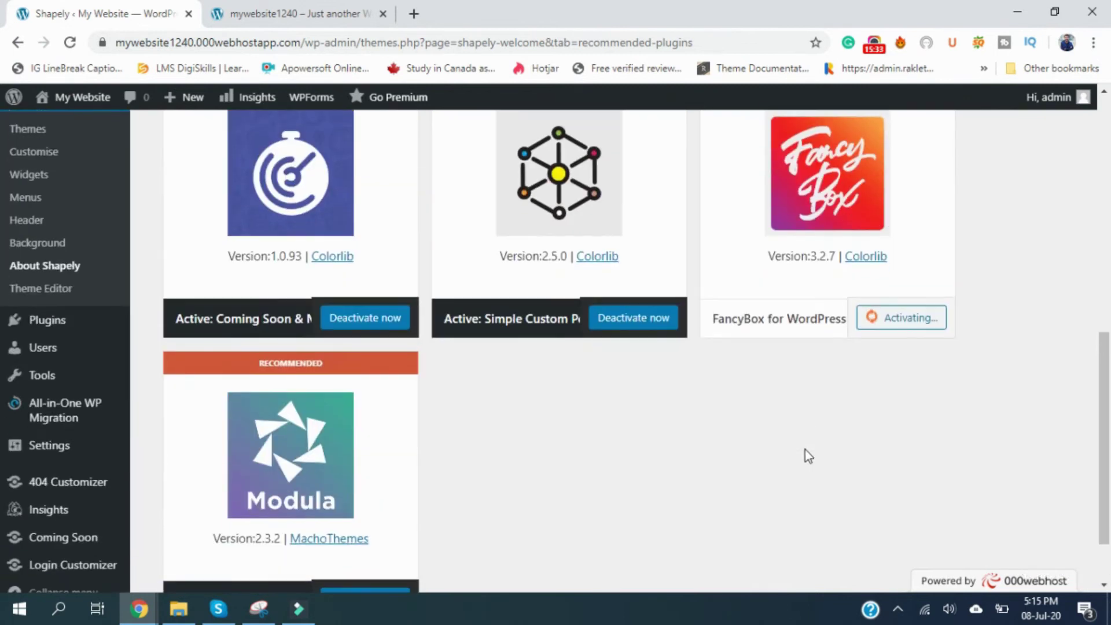
scroll(652, 382, up, 9)
scroll(628, 393, down, 4)
scroll(908, 399, up, 1)
scroll(908, 396, up, 3)
scroll(367, 368, down, 6)
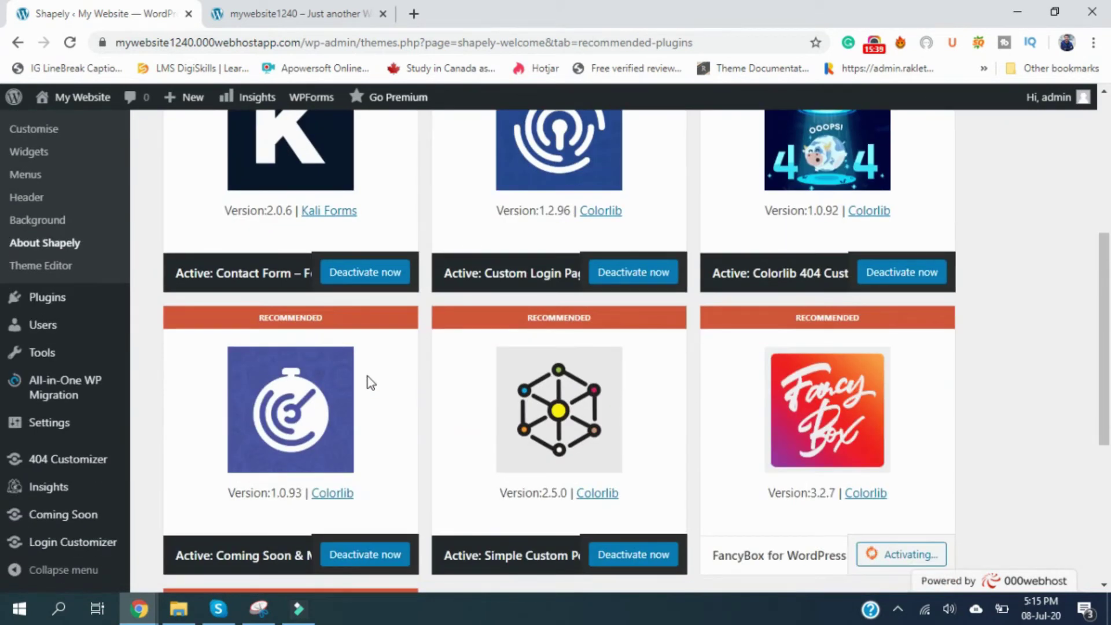
mouse_move(40, 421)
scroll(987, 537, down, 2)
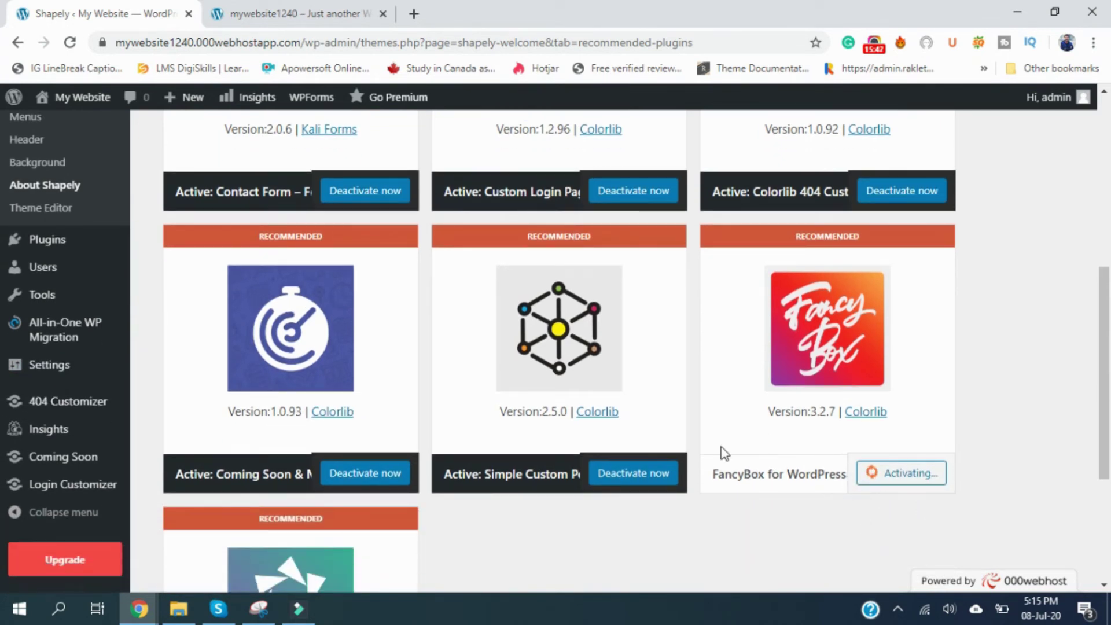
Open the Widgets page in a new browser tab and place that tab directly after the Shapely theme page's tab.
scroll(29, 486, up, 4)
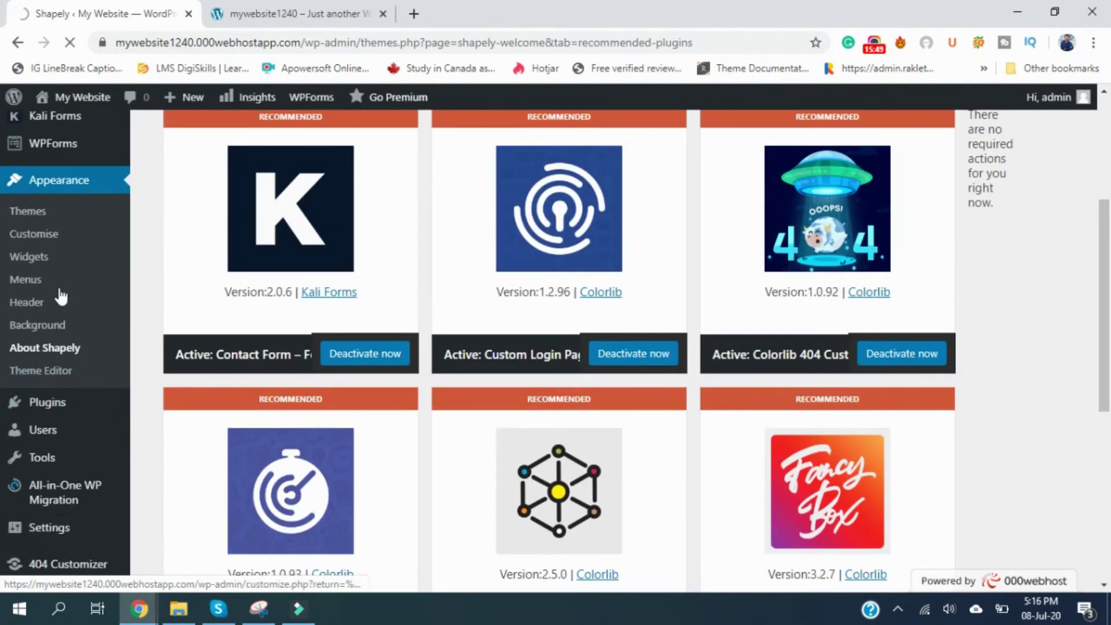
right_click(32, 254)
click(87, 265)
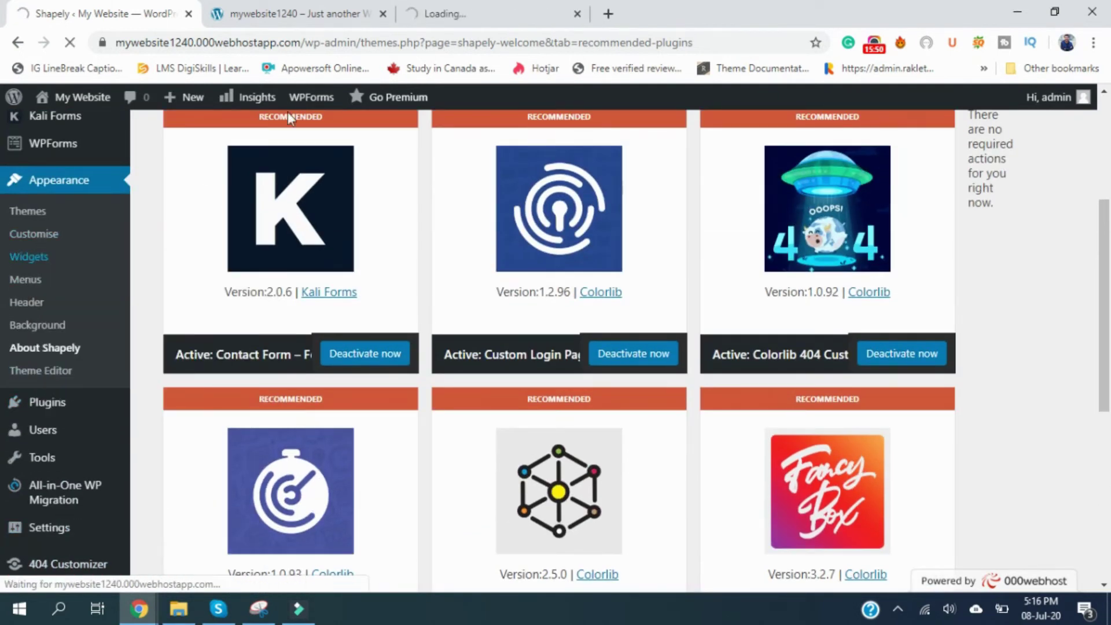
click(475, 8)
drag(481, 14, 330, 22)
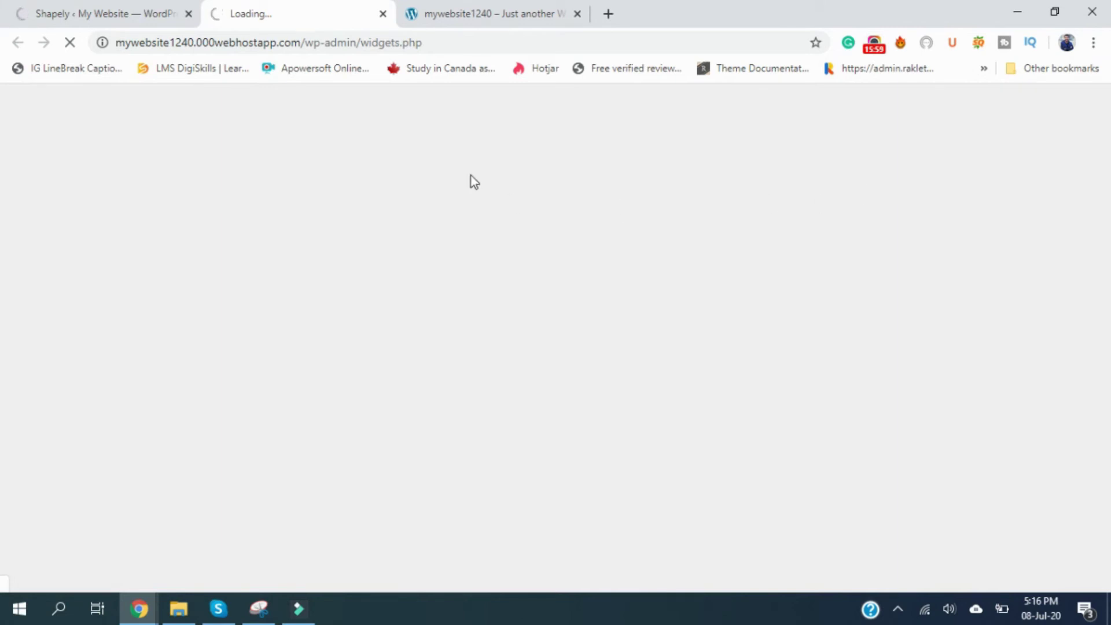
Switch to the live website and look through the homepage sections down to the contact area.
click(488, 19)
scroll(507, 423, down, 15)
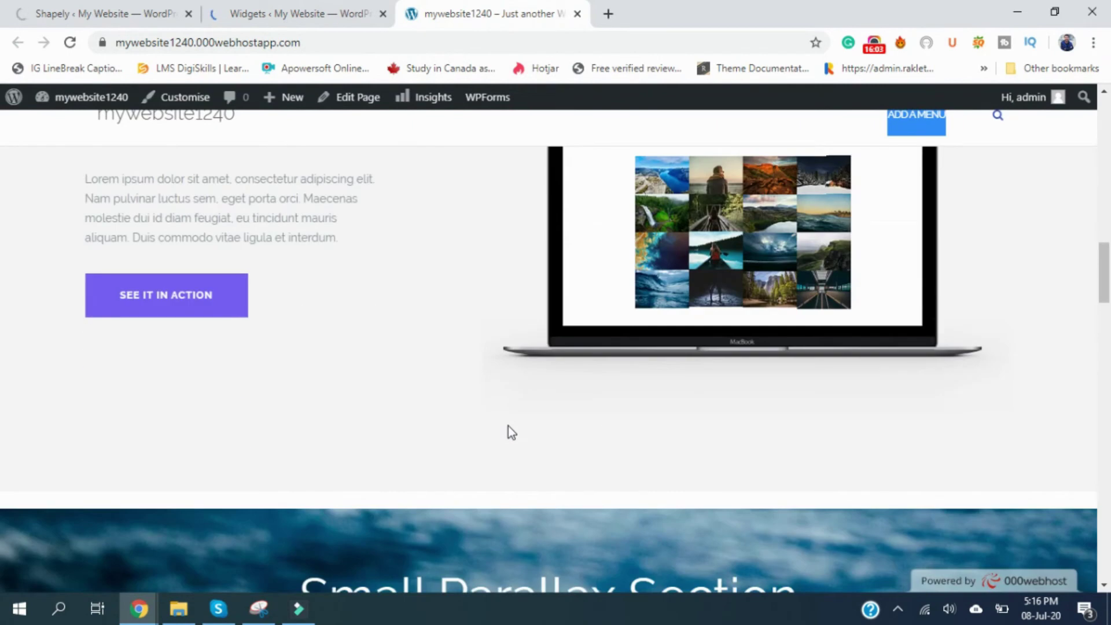
scroll(508, 426, down, 8)
scroll(510, 426, down, 10)
scroll(512, 426, up, 12)
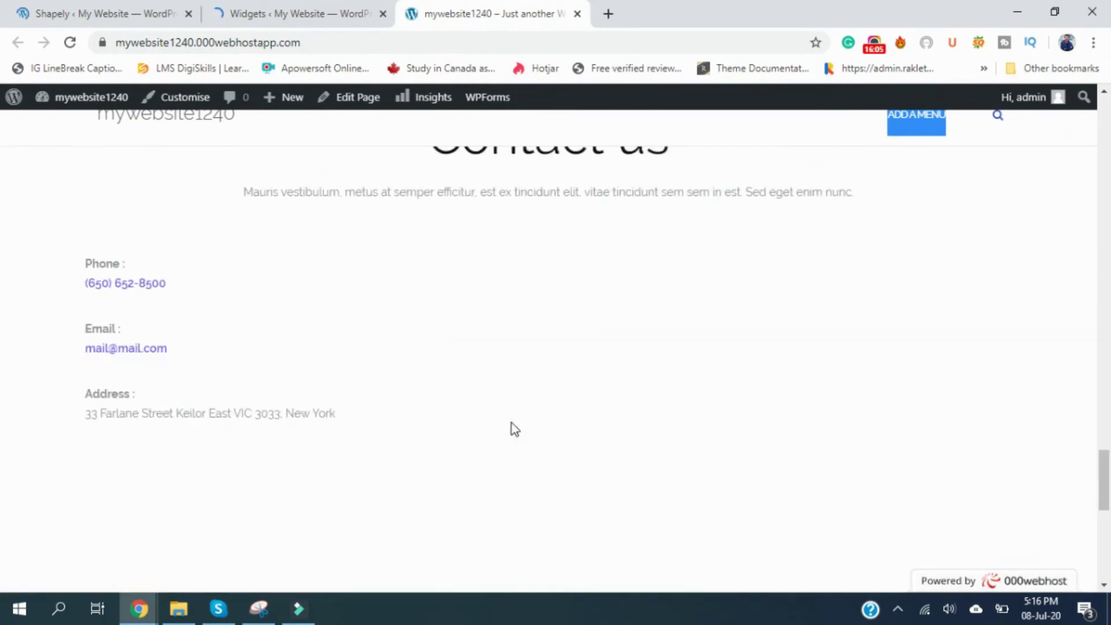
Load the /blog address of the live website in the homepage tab.
scroll(748, 362, up, 10)
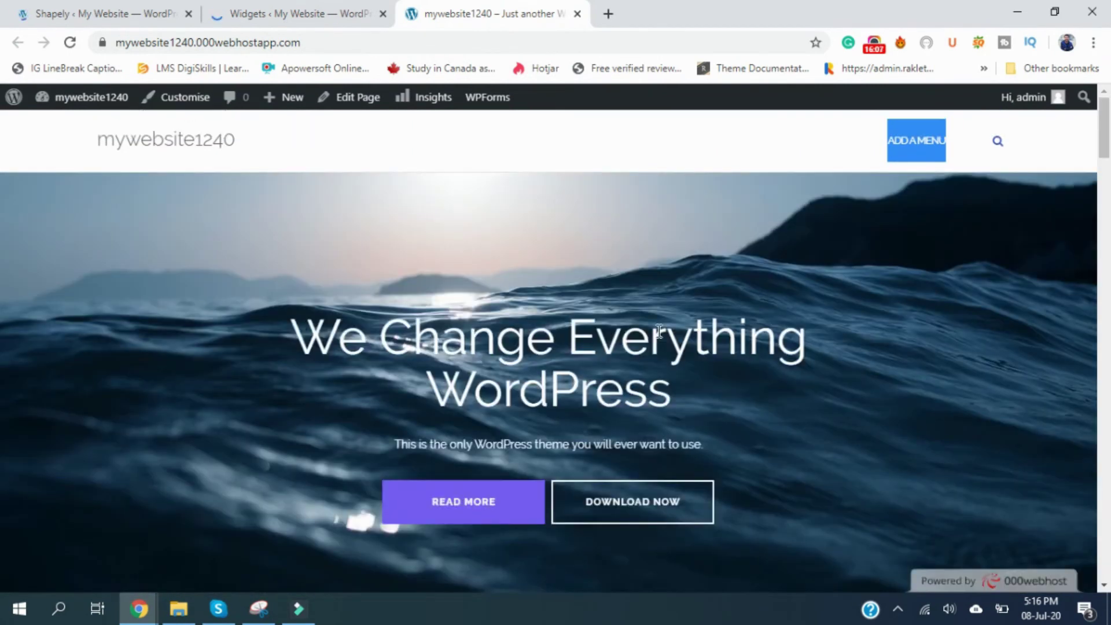
drag(1105, 327, 1104, 578)
click(1062, 556)
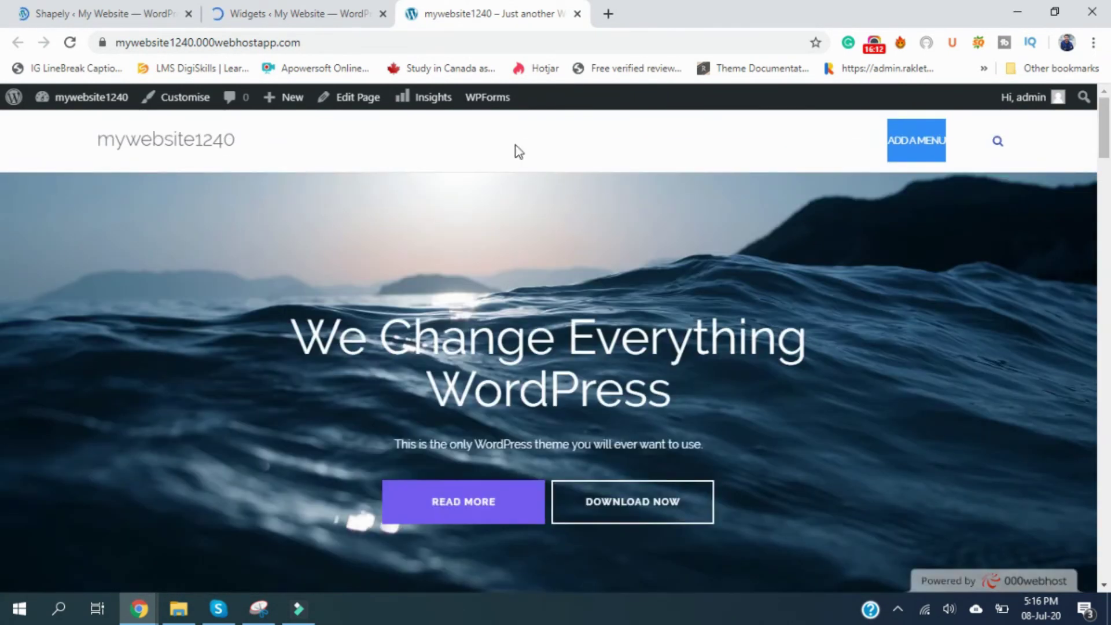
click(340, 44)
text(/b)
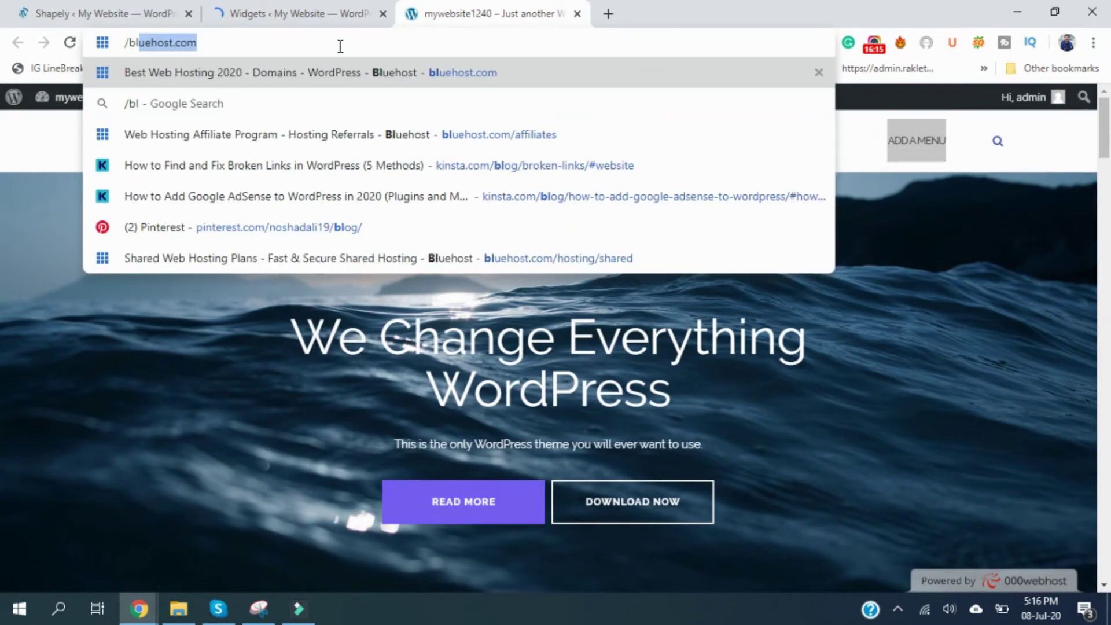
key(Escape)
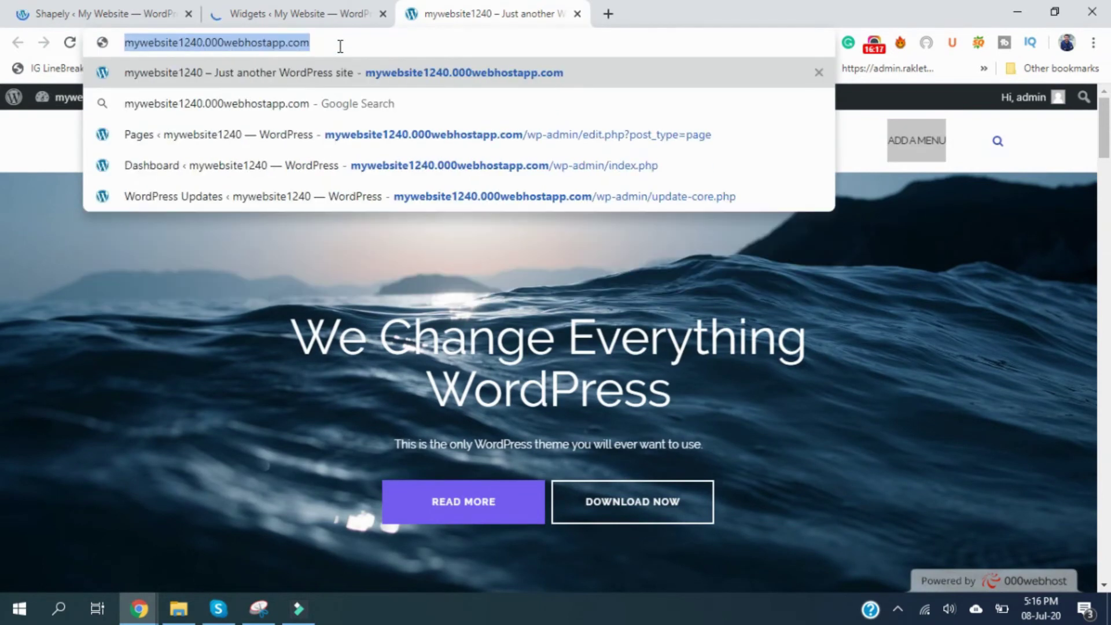
key(End)
text(blog)
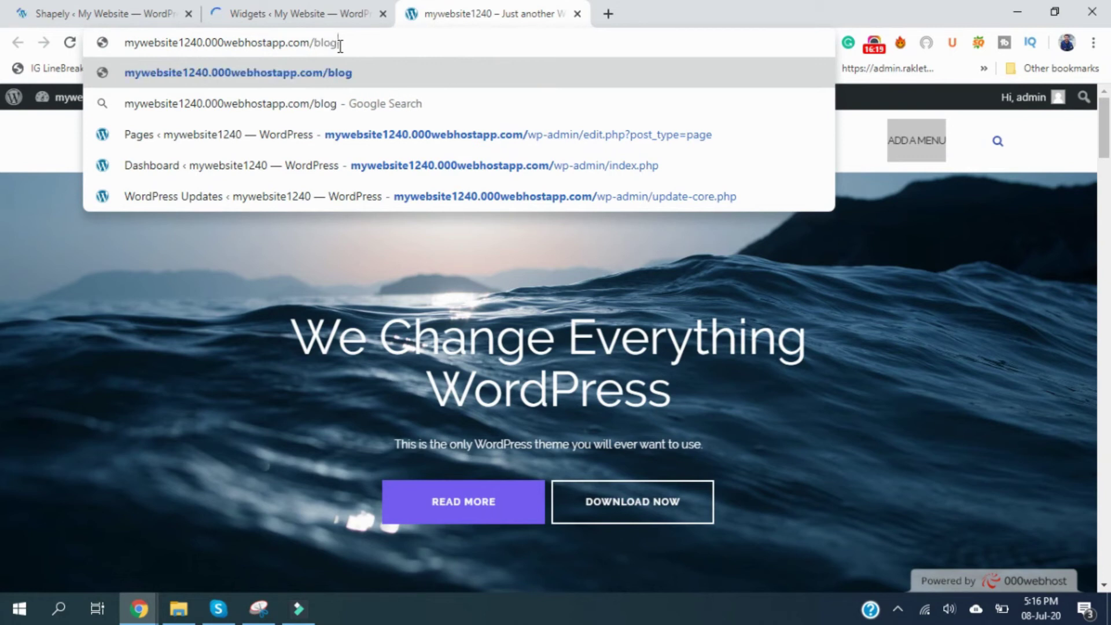
key(Return)
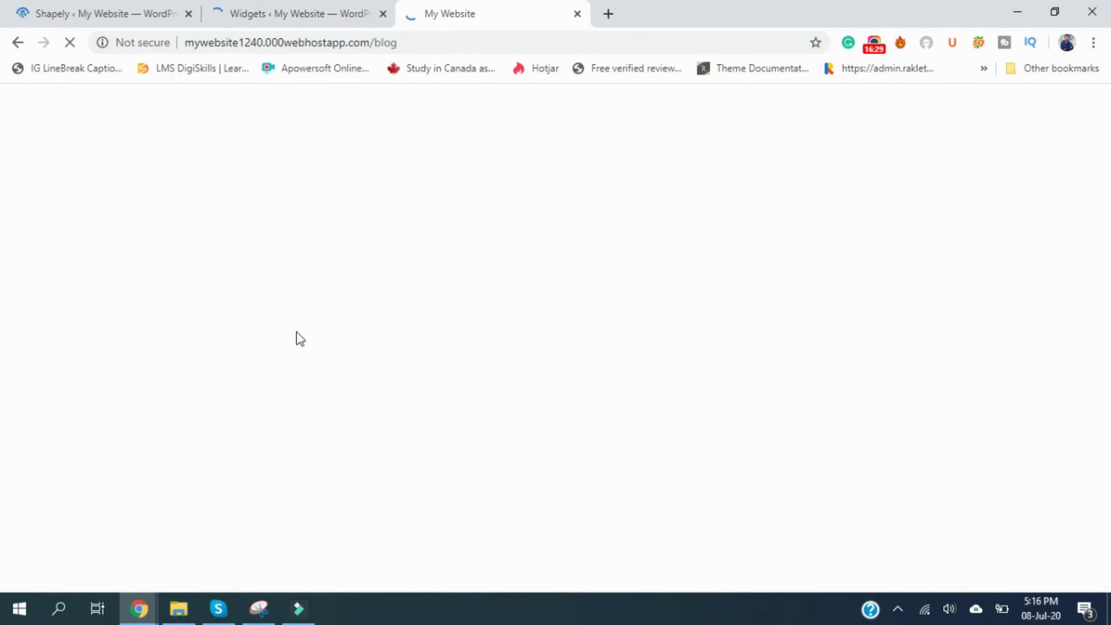
Dismiss the hosting upgrade offer on the Widgets page and go down to the widget areas.
click(292, 12)
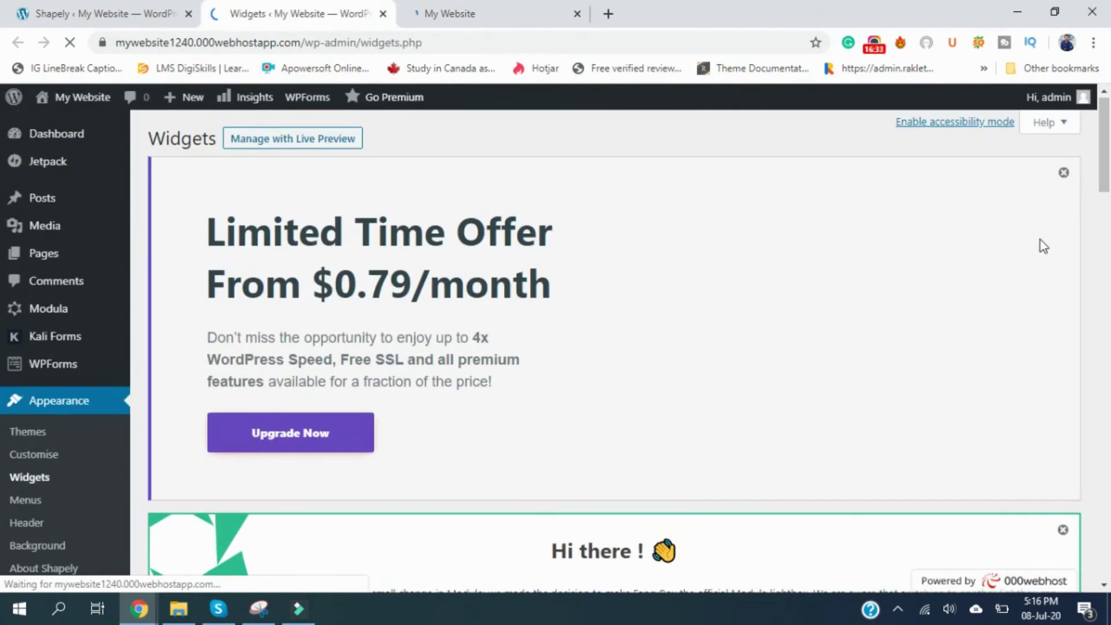
click(1064, 173)
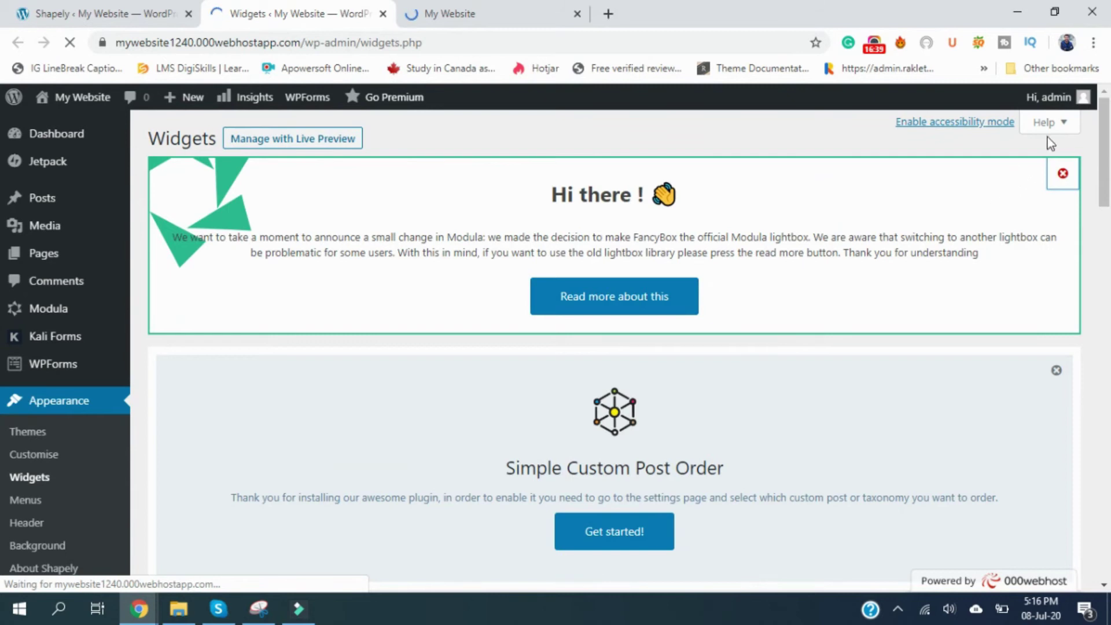
scroll(670, 282, down, 12)
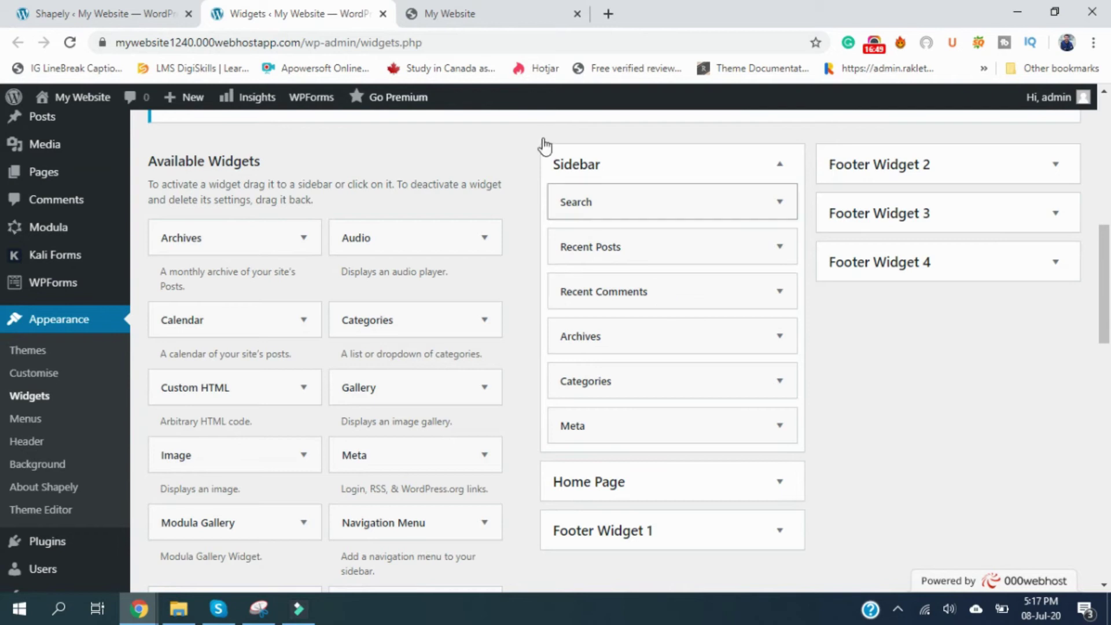
Check the page at the /blog address and return to the website's homepage.
click(489, 13)
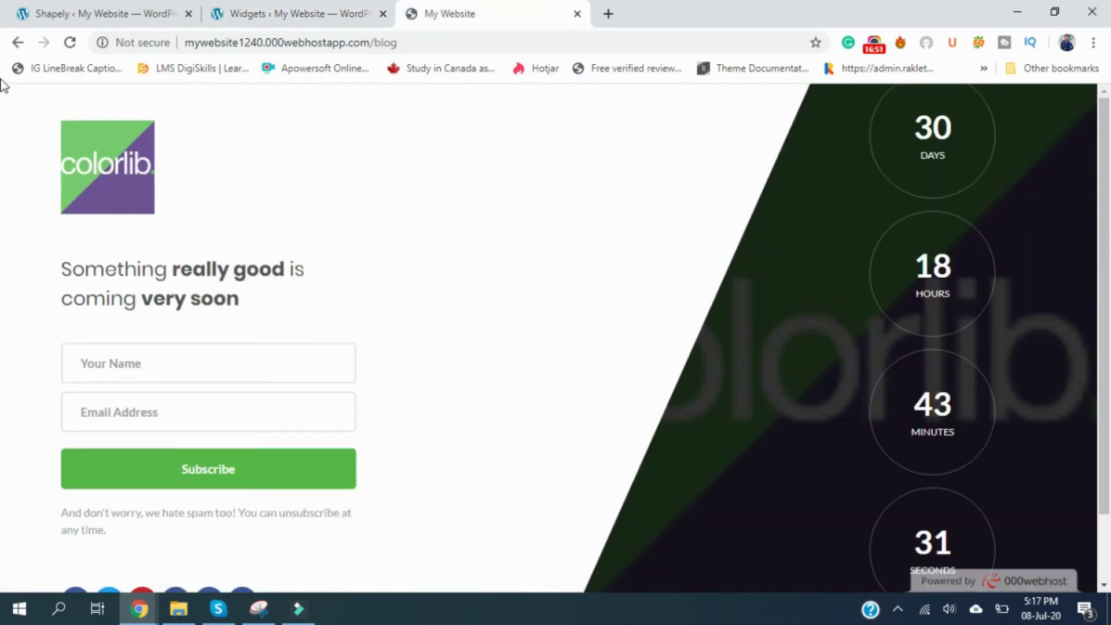
click(17, 43)
scroll(566, 360, down, 2)
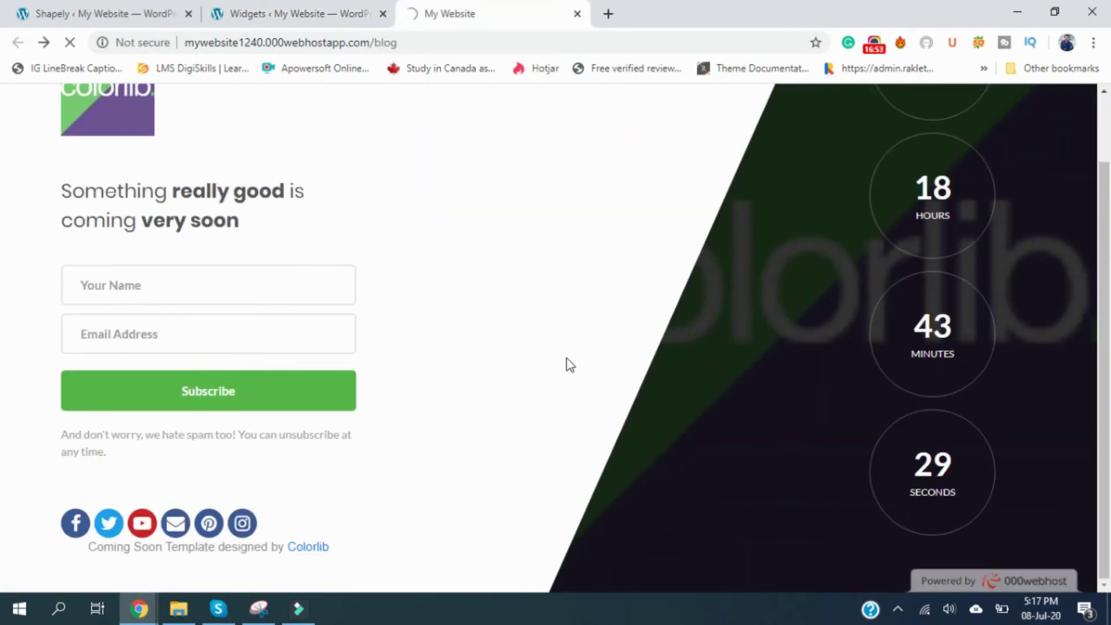
scroll(566, 359, up, 2)
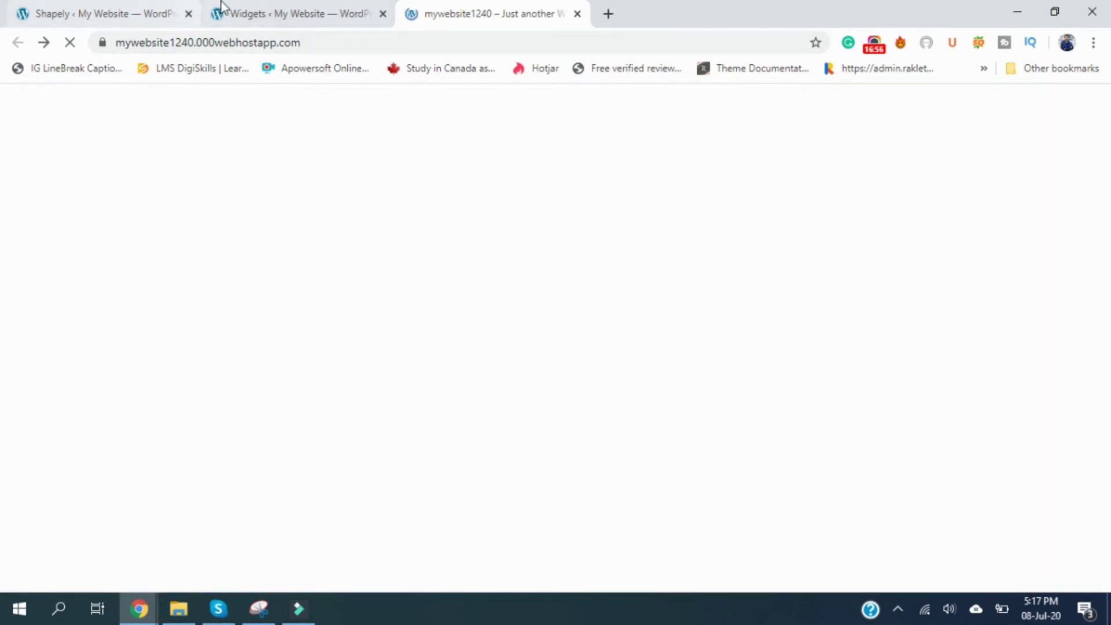
Open the list of posts in the Shapely theme page's tab and close the live website tab.
click(145, 13)
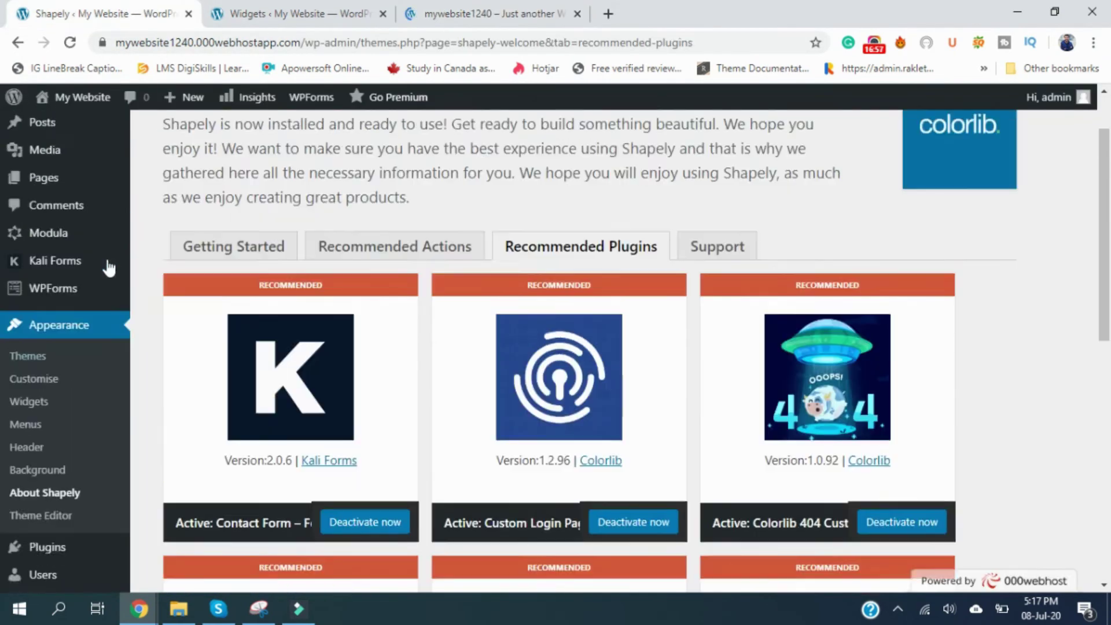
scroll(108, 268, up, 2)
click(46, 198)
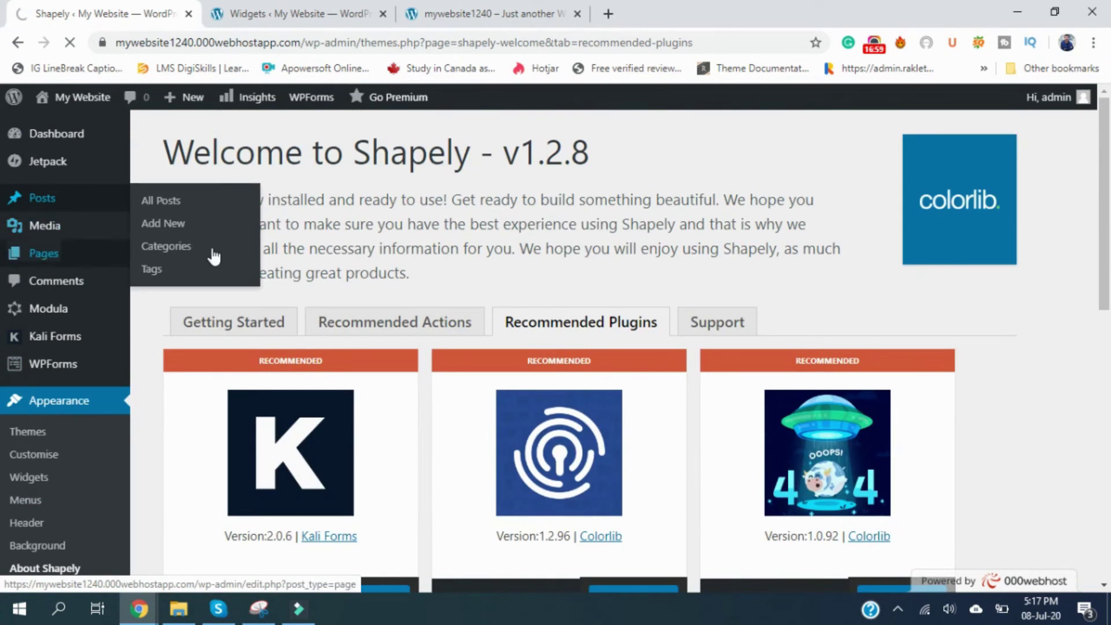
click(577, 14)
View My First Blog Post on the site from the posts list and place its tab after the Widgets tab.
scroll(380, 411, down, 10)
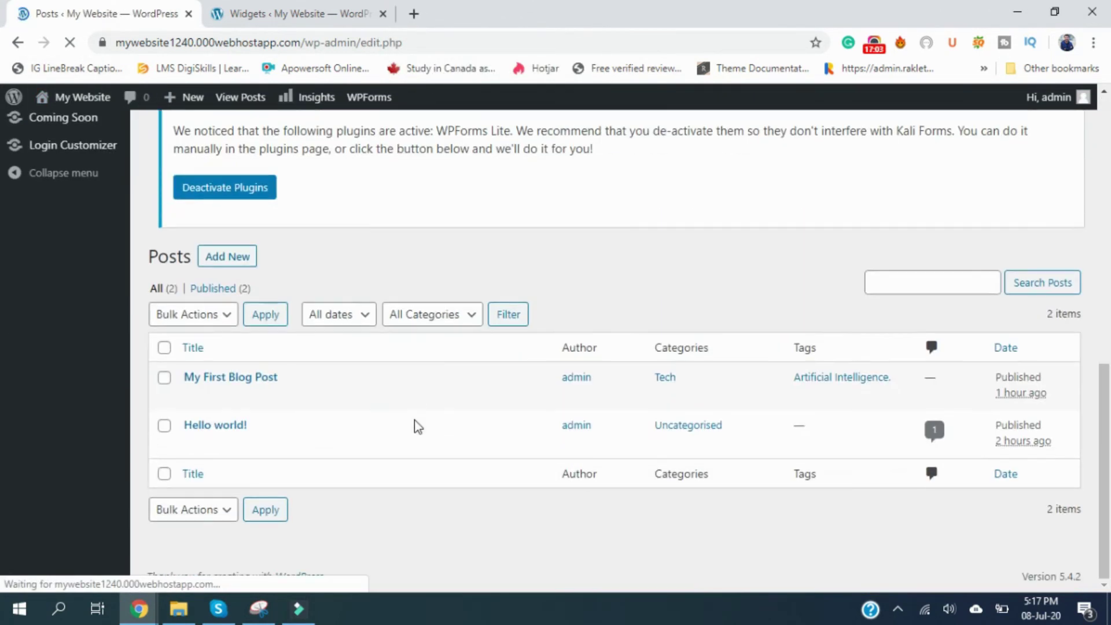
scroll(415, 426, up, 1)
click(300, 475)
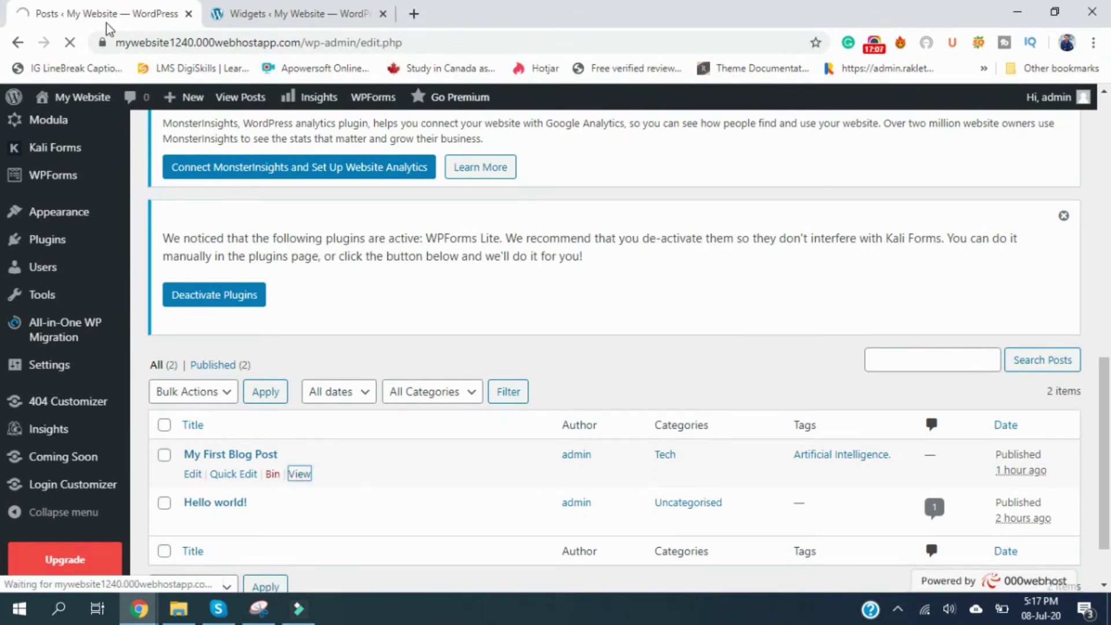
drag(110, 15, 233, 17)
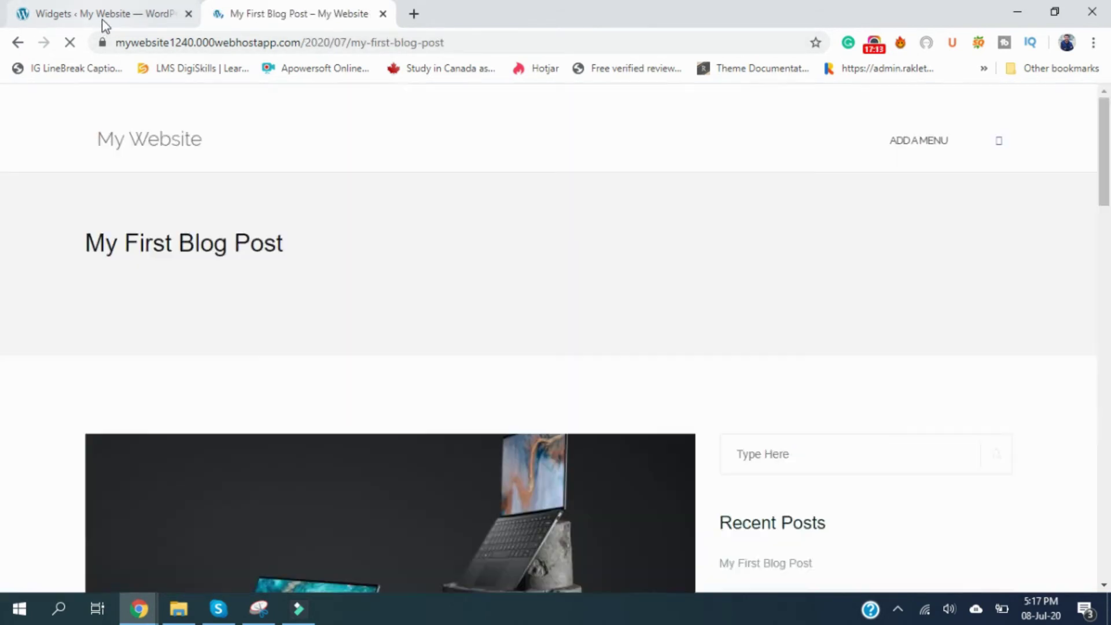
Look through the sidebar widgets shown beside My First Blog Post.
scroll(768, 279, down, 1)
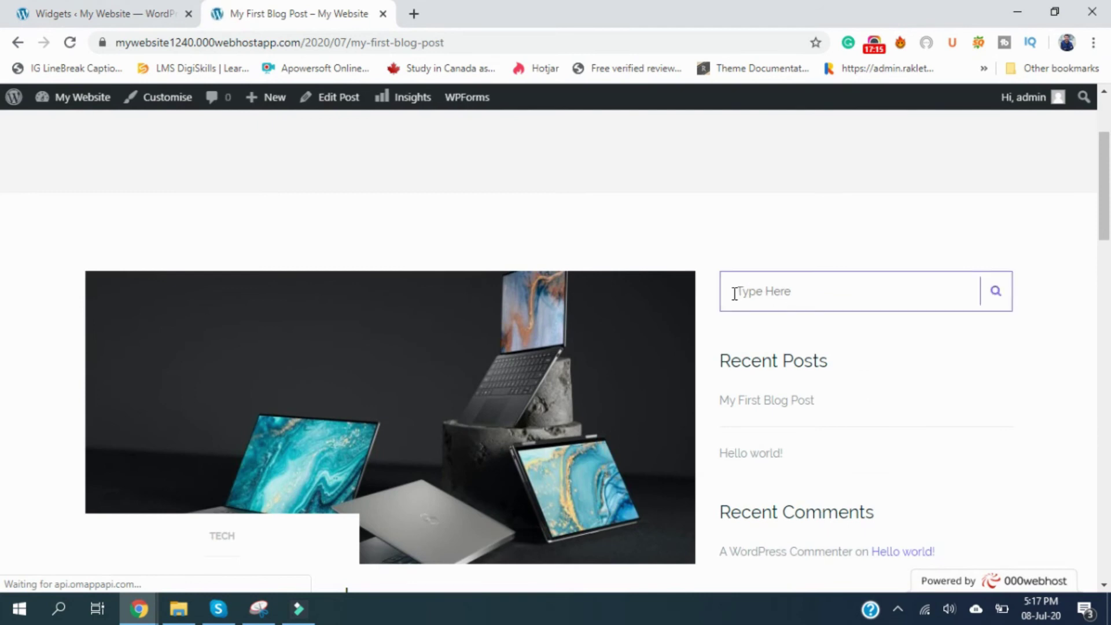
scroll(926, 278, down, 3)
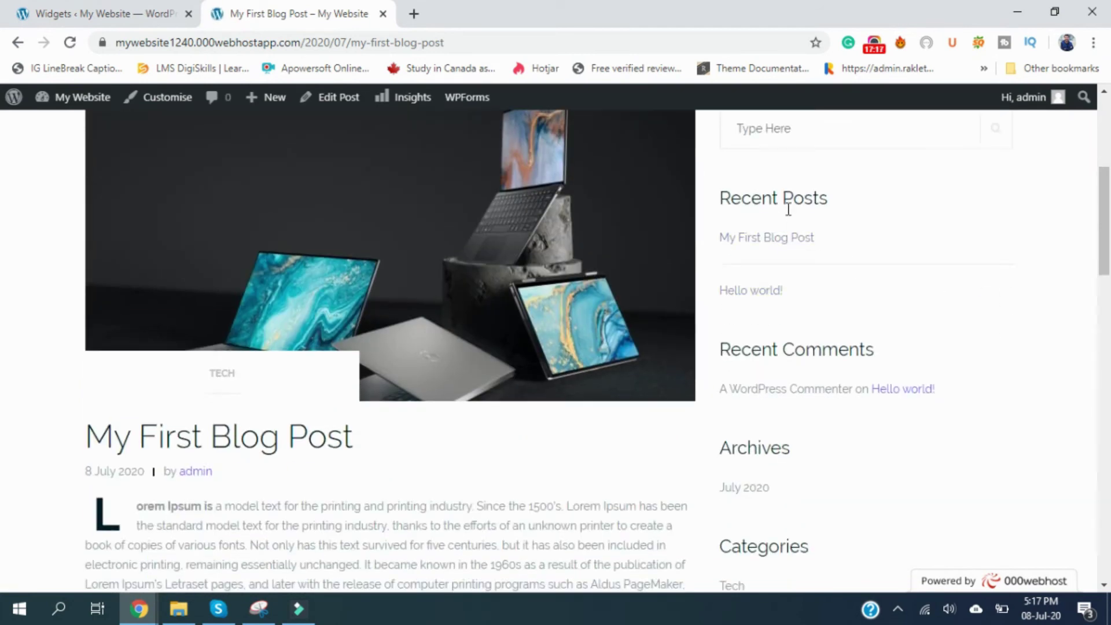
scroll(724, 405, down, 3)
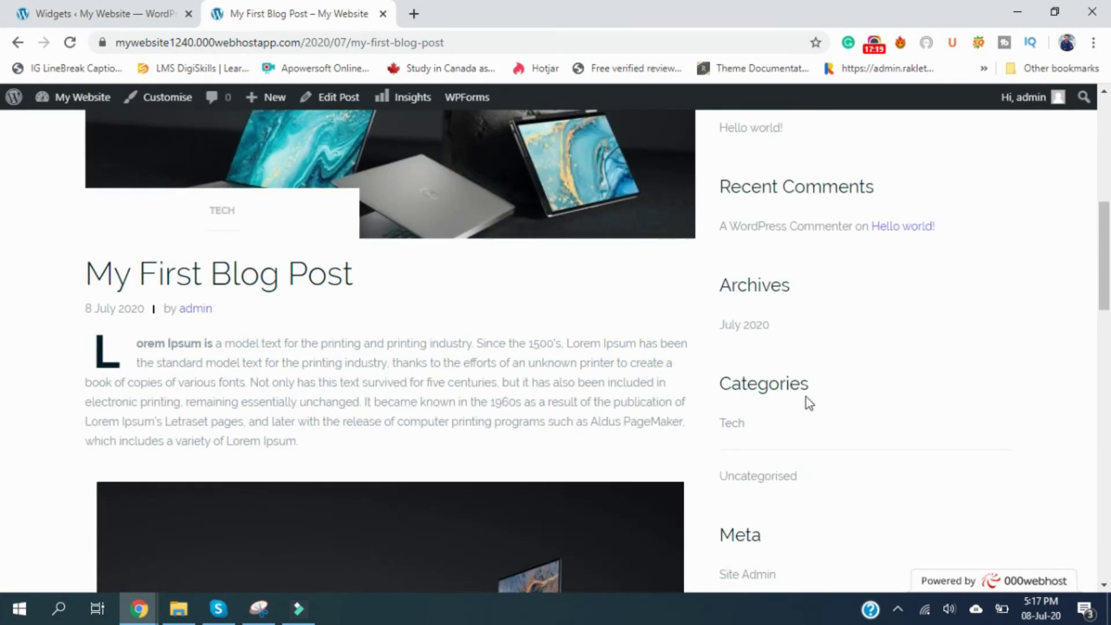
scroll(799, 428, down, 3)
Move the Search widget to the end of the Sidebar area and reload My First Blog Post.
click(48, 6)
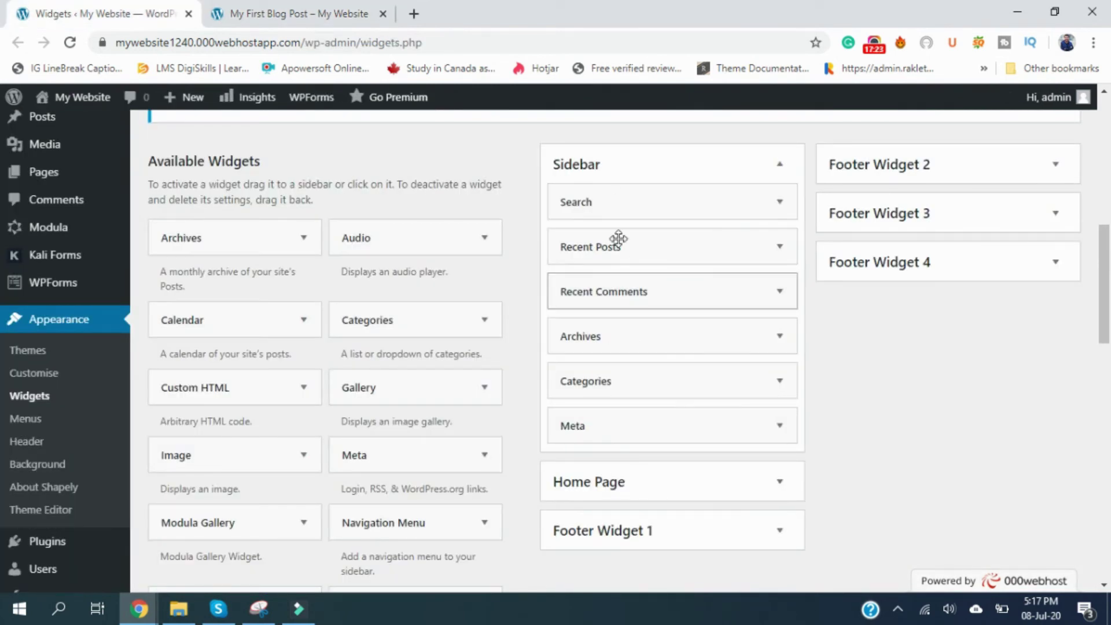
drag(700, 201, 697, 451)
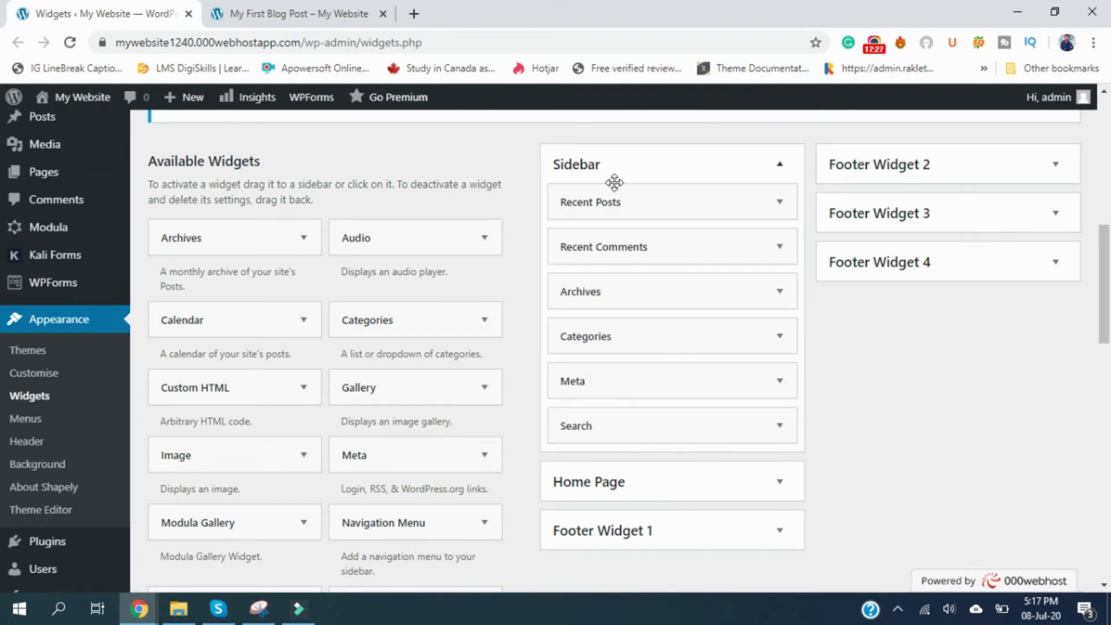
click(310, 14)
click(70, 44)
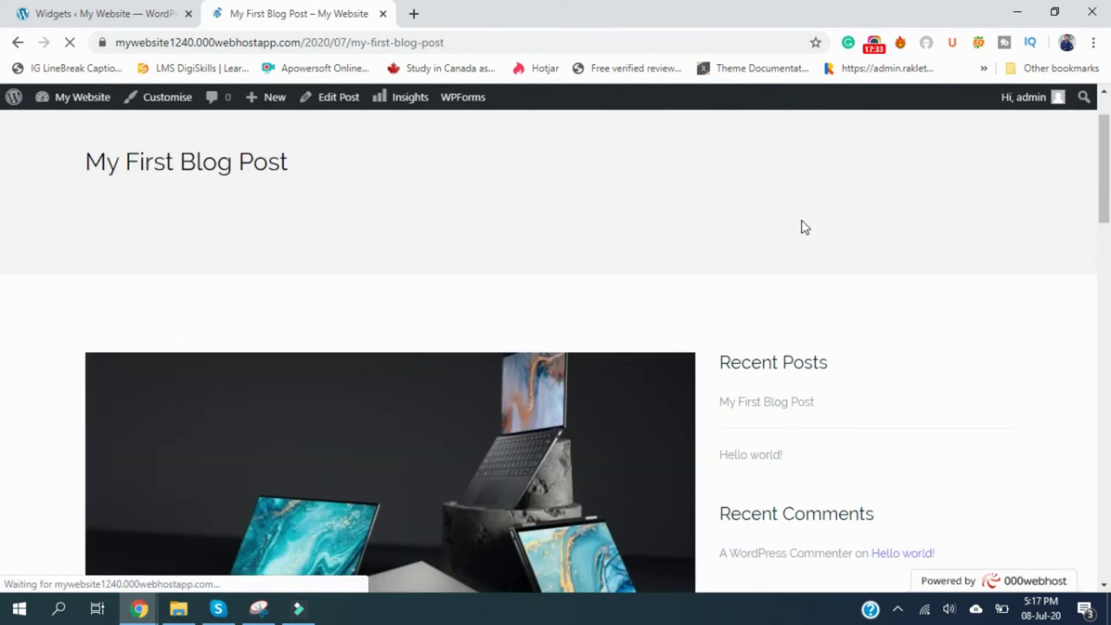
Check the Search widget's position in the blog post's sidebar and look down to the page footer.
scroll(804, 452, down, 7)
scroll(809, 390, up, 1)
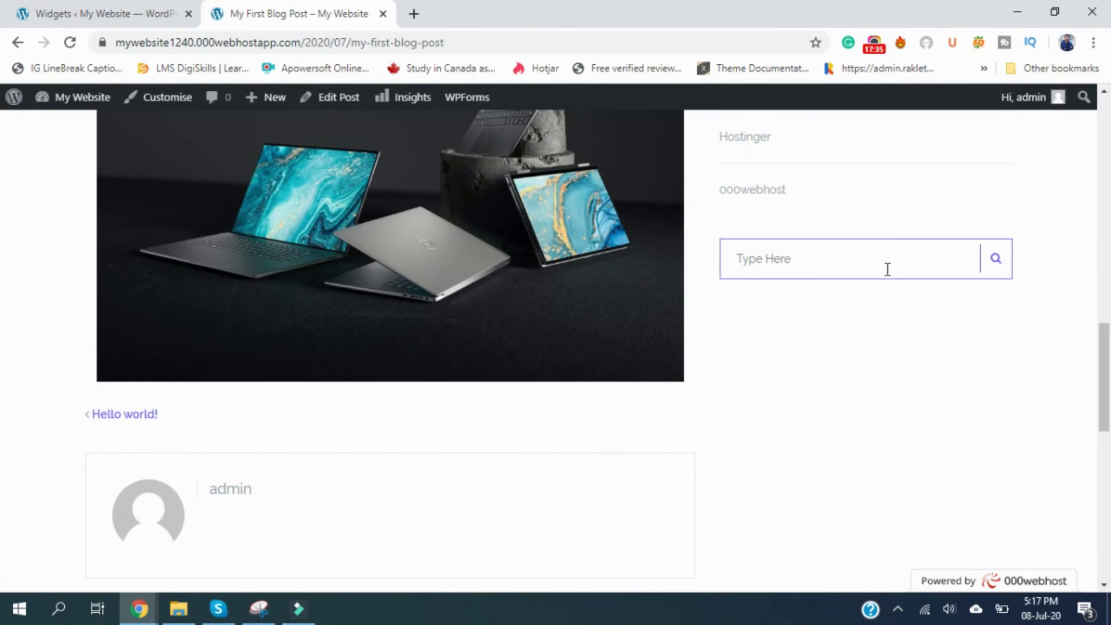
scroll(858, 297, up, 5)
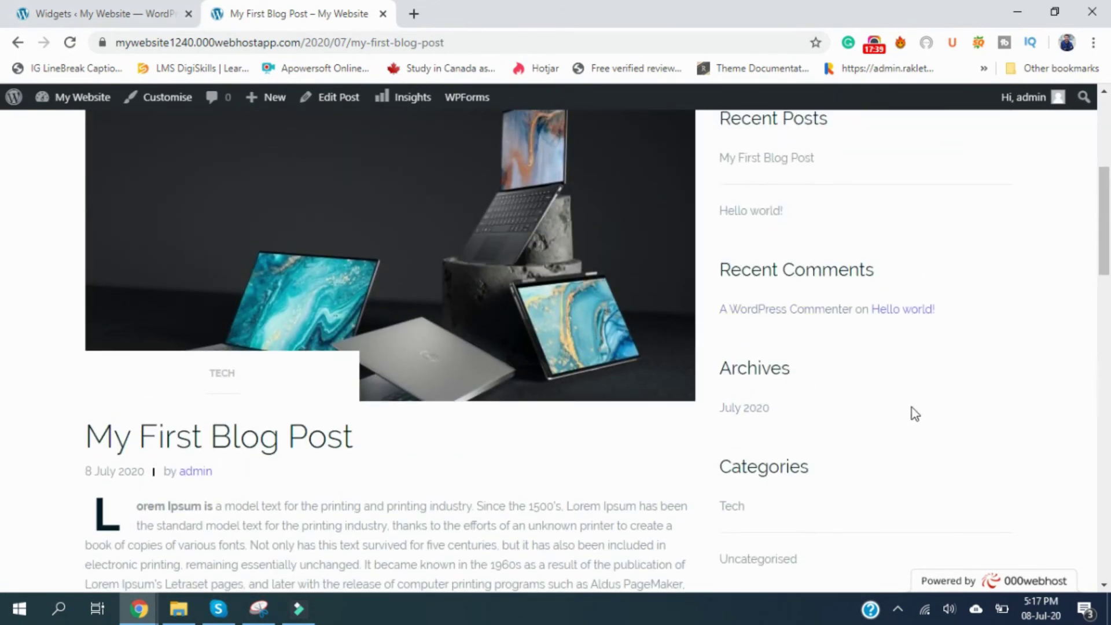
scroll(863, 347, down, 4)
scroll(814, 271, up, 3)
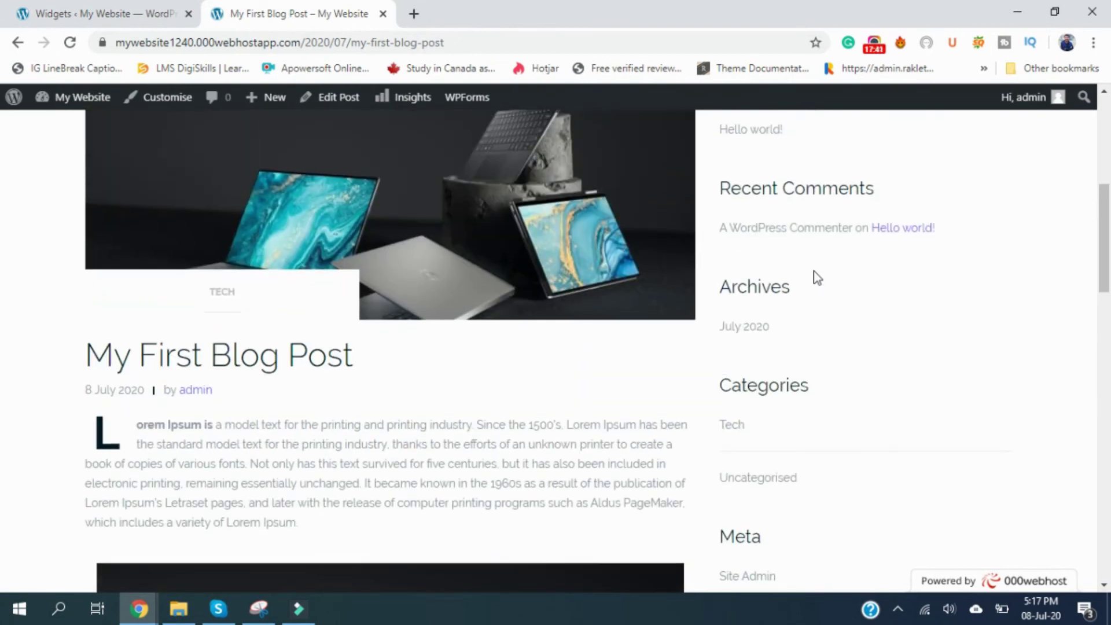
scroll(814, 272, down, 15)
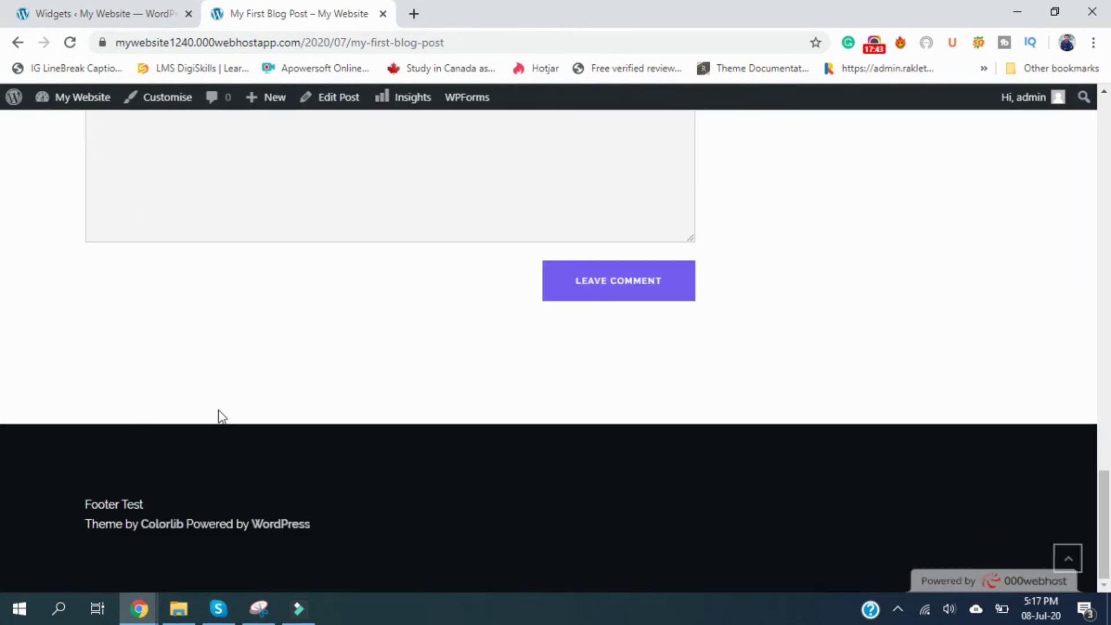
Add the Navigation Menu widget to the Footer Widget 1 area and collapse its settings.
click(124, 5)
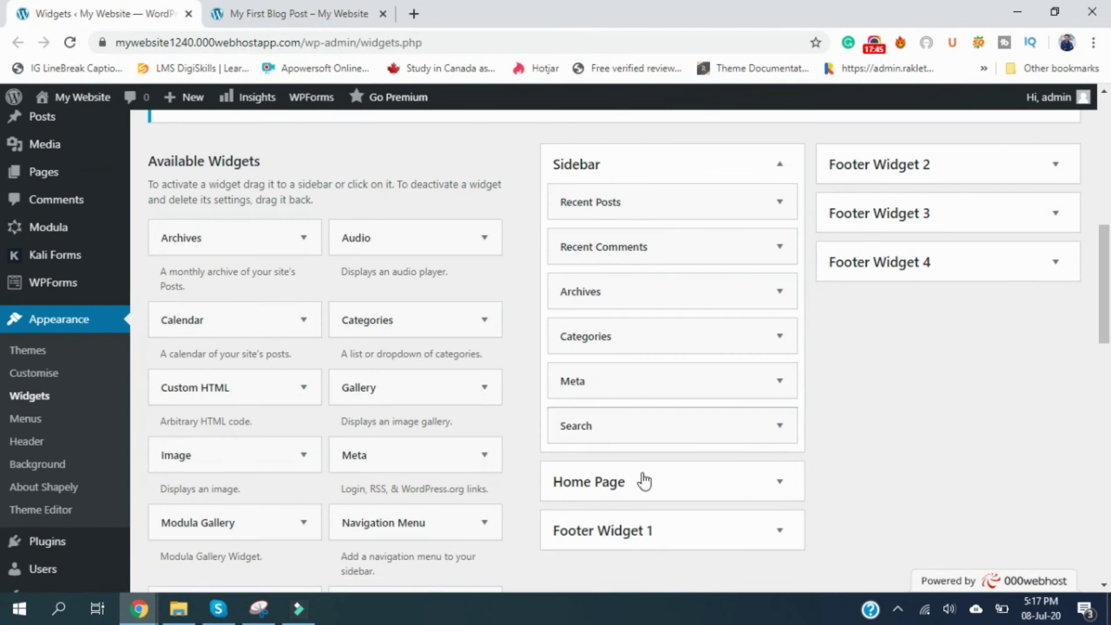
scroll(710, 502, down, 1)
click(778, 457)
scroll(625, 489, down, 1)
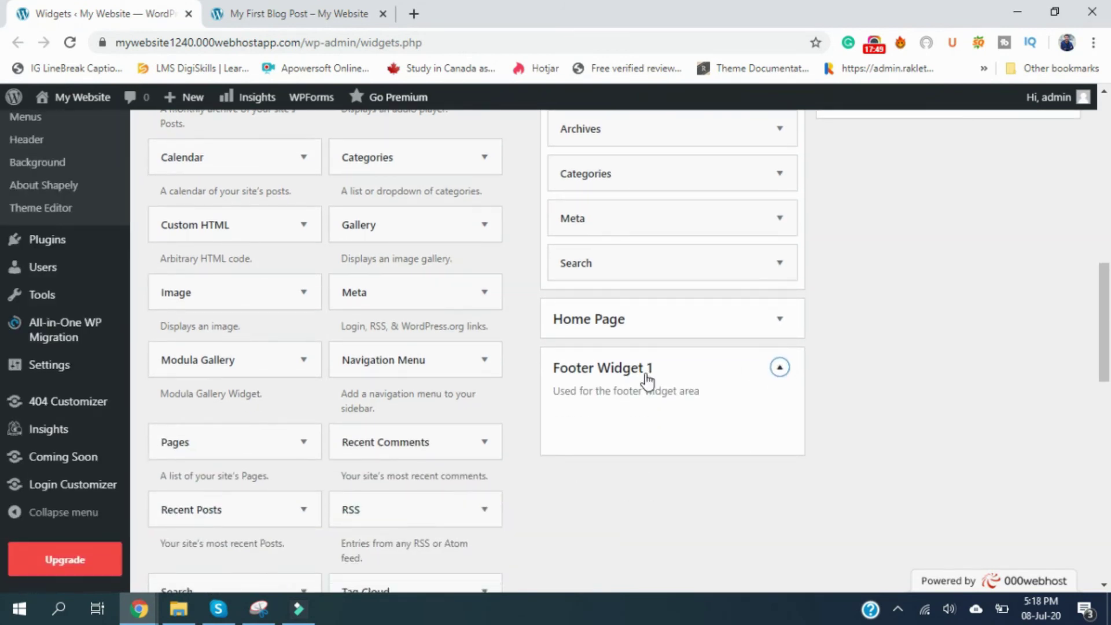
scroll(356, 319, down, 1)
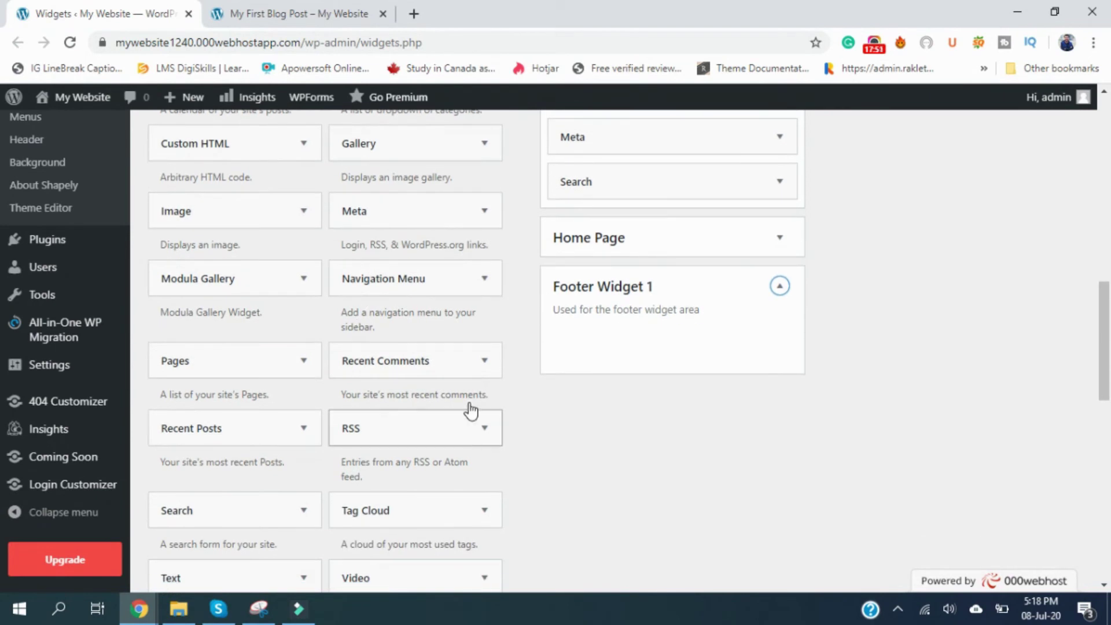
drag(409, 279, 642, 327)
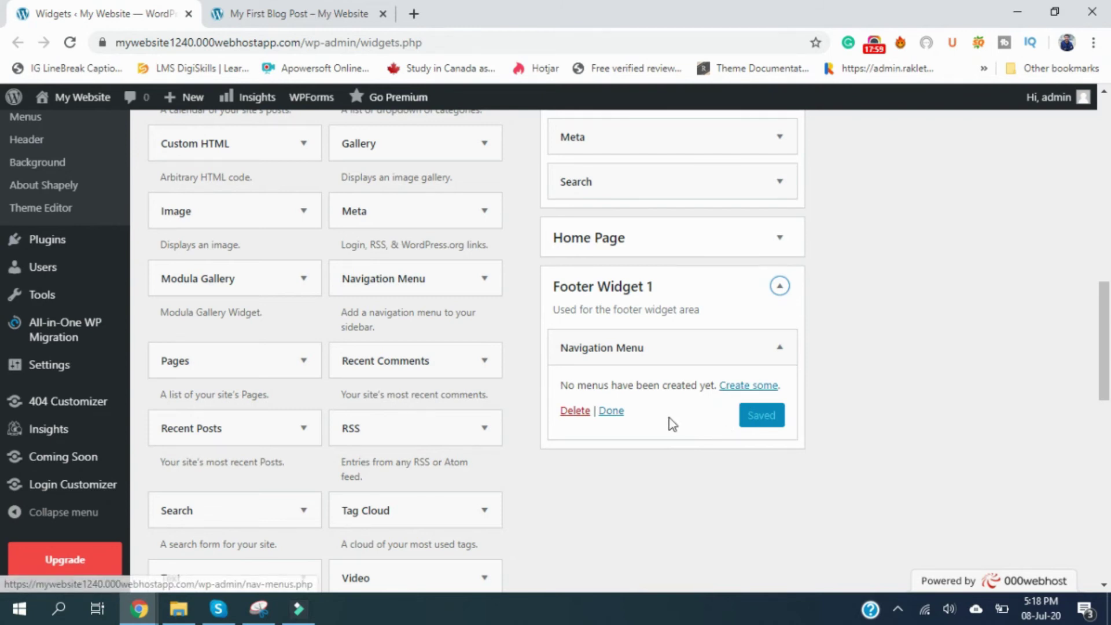
click(780, 347)
Add the Pages widget below Navigation Menu in Footer Widget 1, enter the title "Test Title", save it and close its settings.
drag(206, 370, 635, 414)
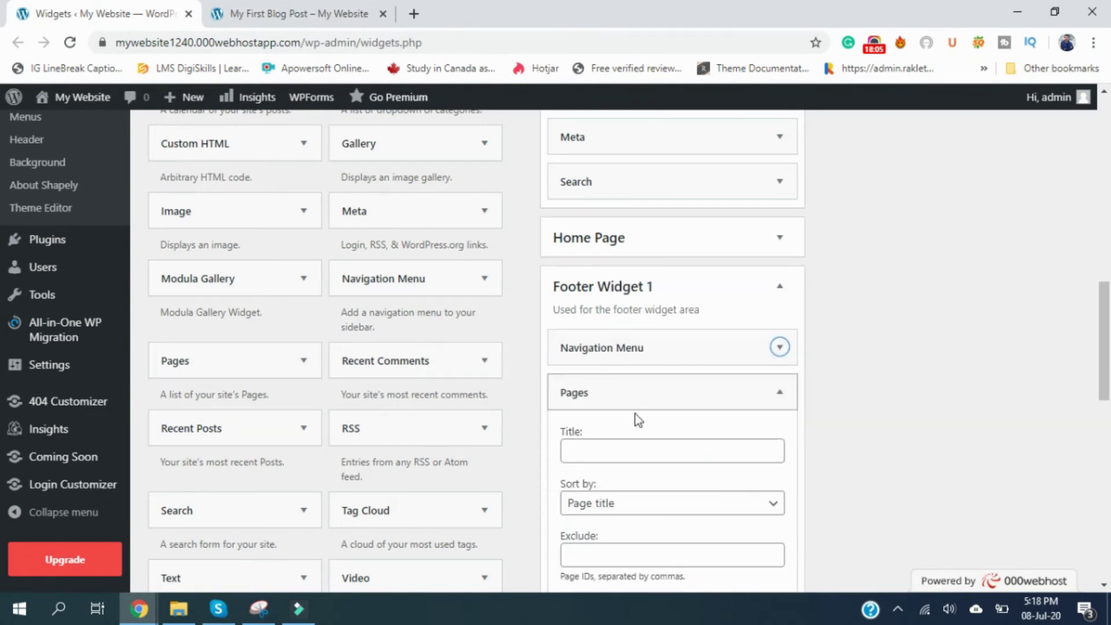
scroll(642, 405, down, 2)
click(679, 378)
text(Test Title)
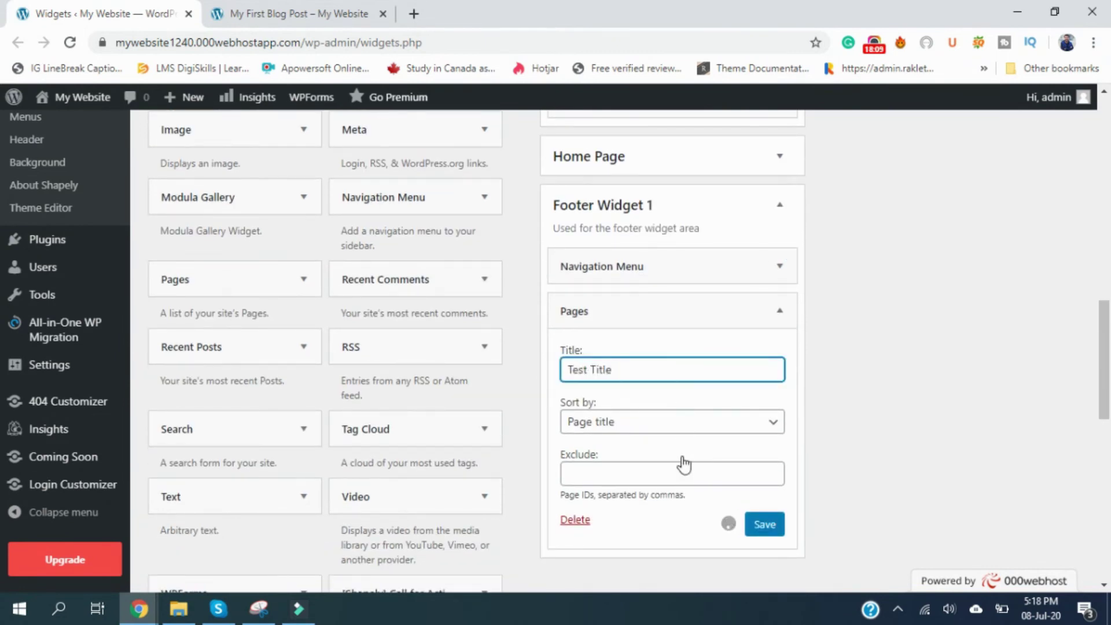
click(765, 527)
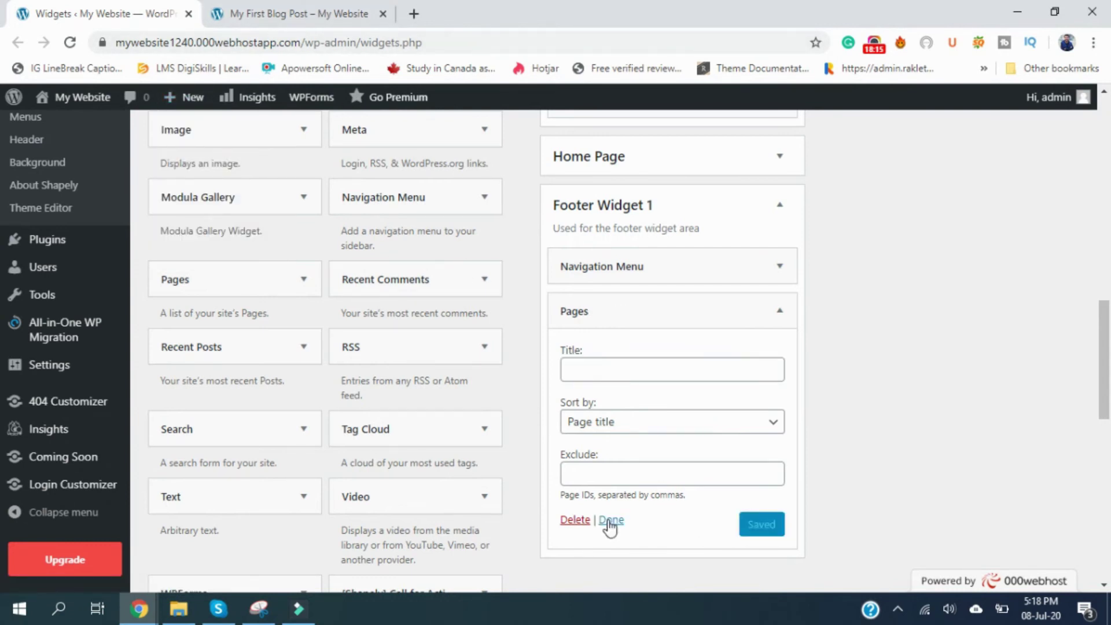
click(611, 520)
Reload My First Blog Post and check the Pages widget with its "Test Title" heading in the footer.
click(232, 16)
click(69, 46)
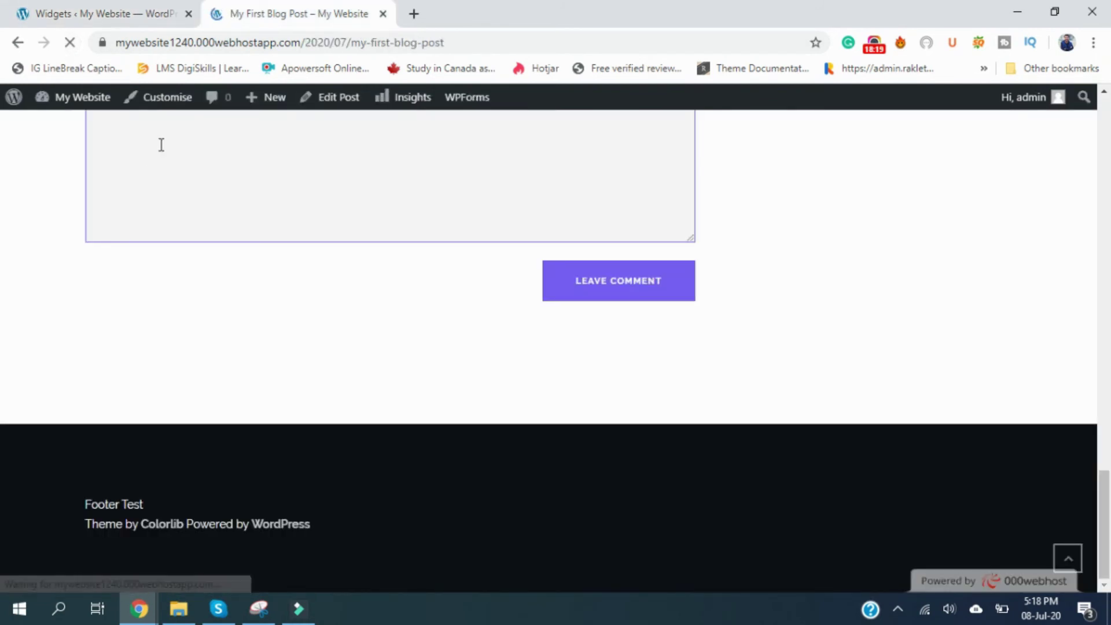
scroll(236, 328, down, 6)
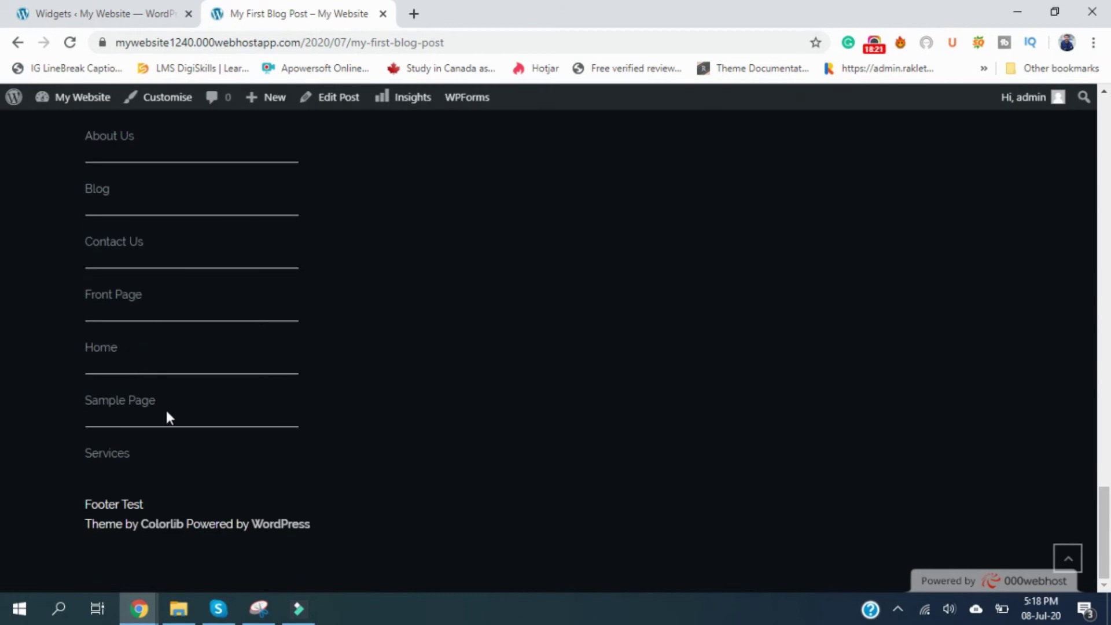
drag(171, 456, 98, 184)
scroll(92, 203, up, 1)
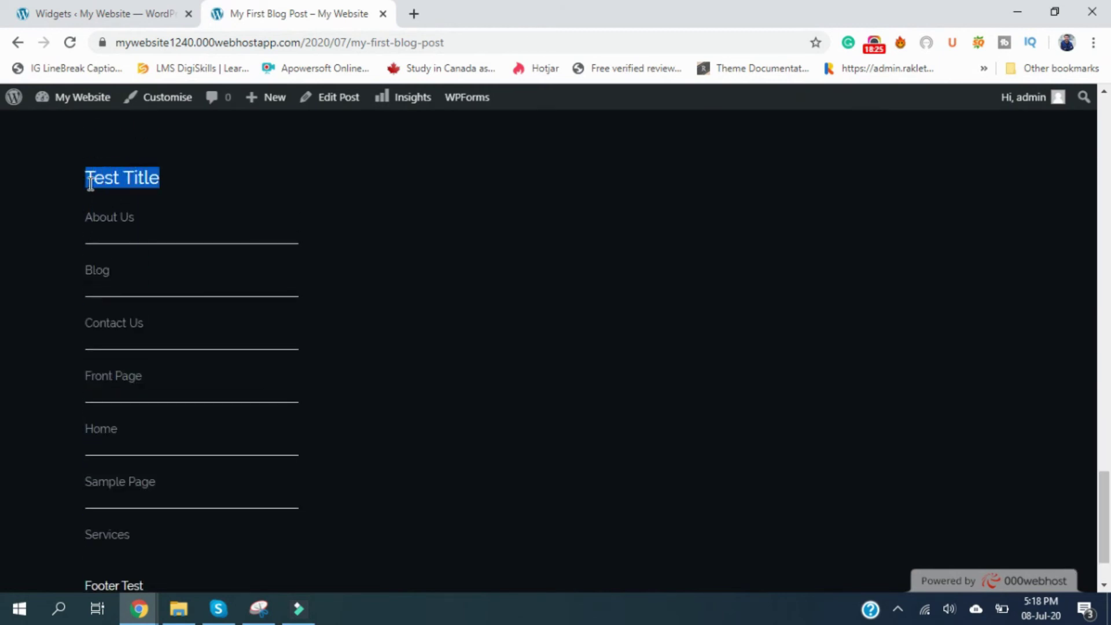
Compare the Footer Widget 2, 3 and 4 areas with the empty columns in the blog post's footer.
click(122, 8)
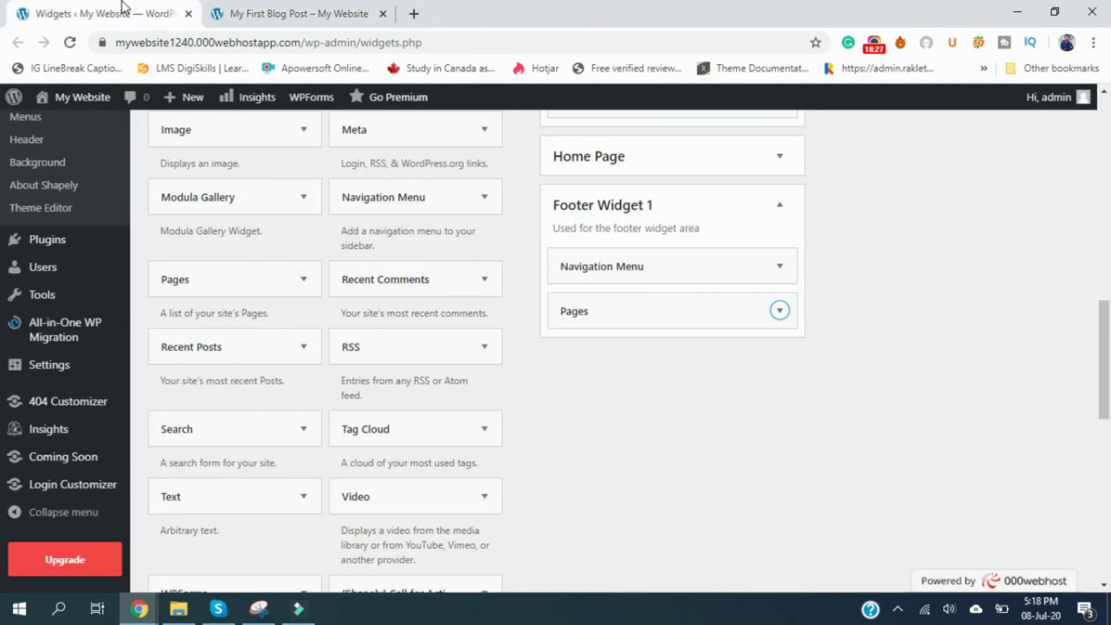
scroll(884, 432, up, 10)
scroll(880, 434, down, 5)
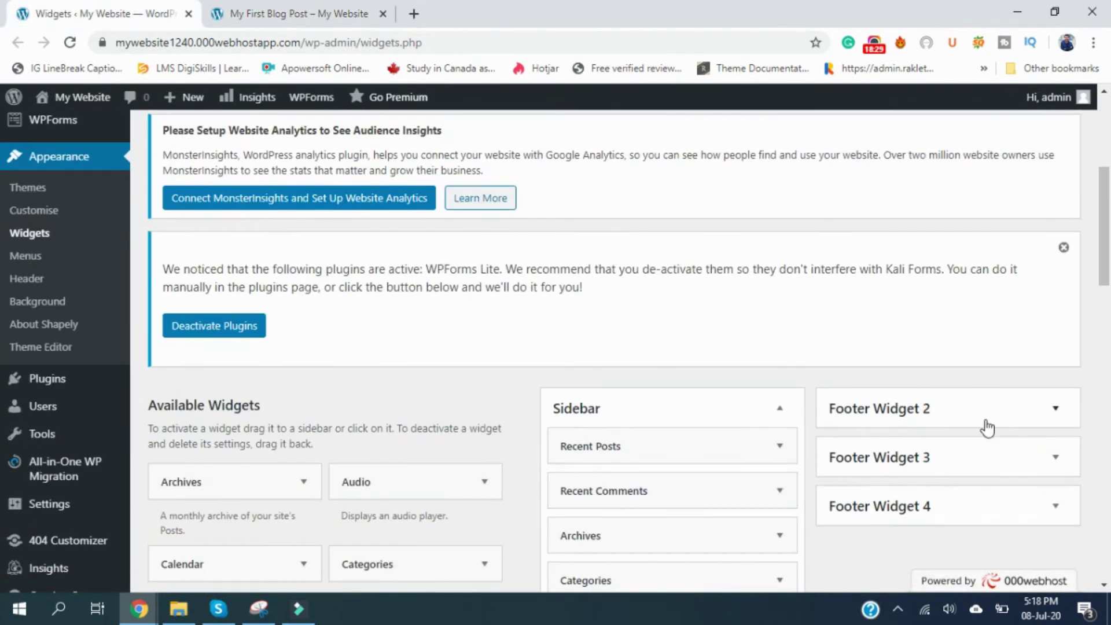
click(266, 13)
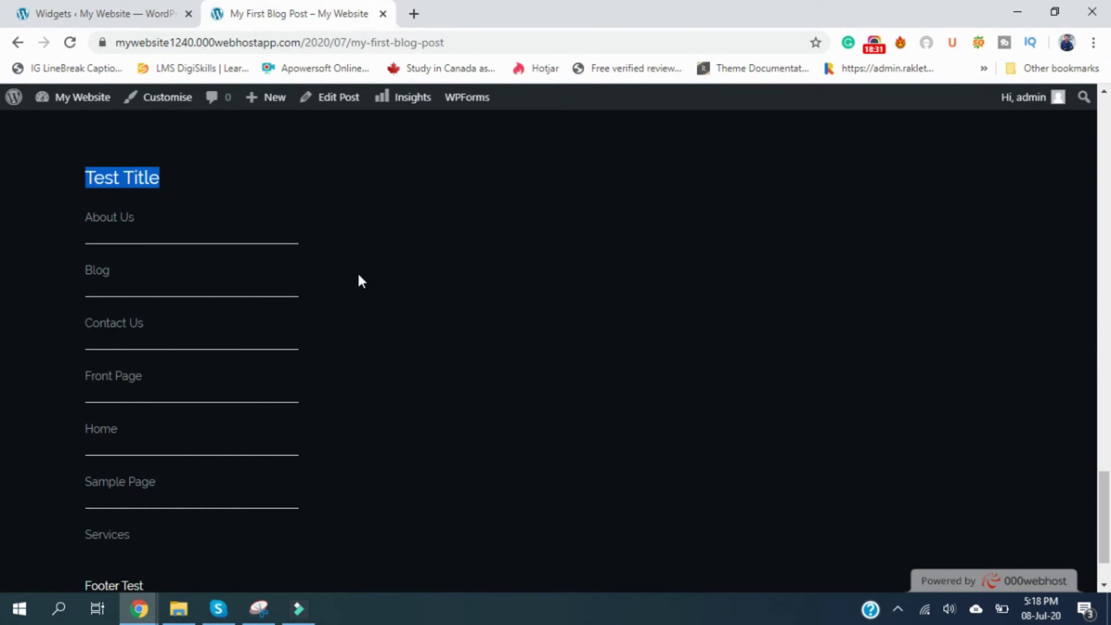
scroll(359, 280, up, 1)
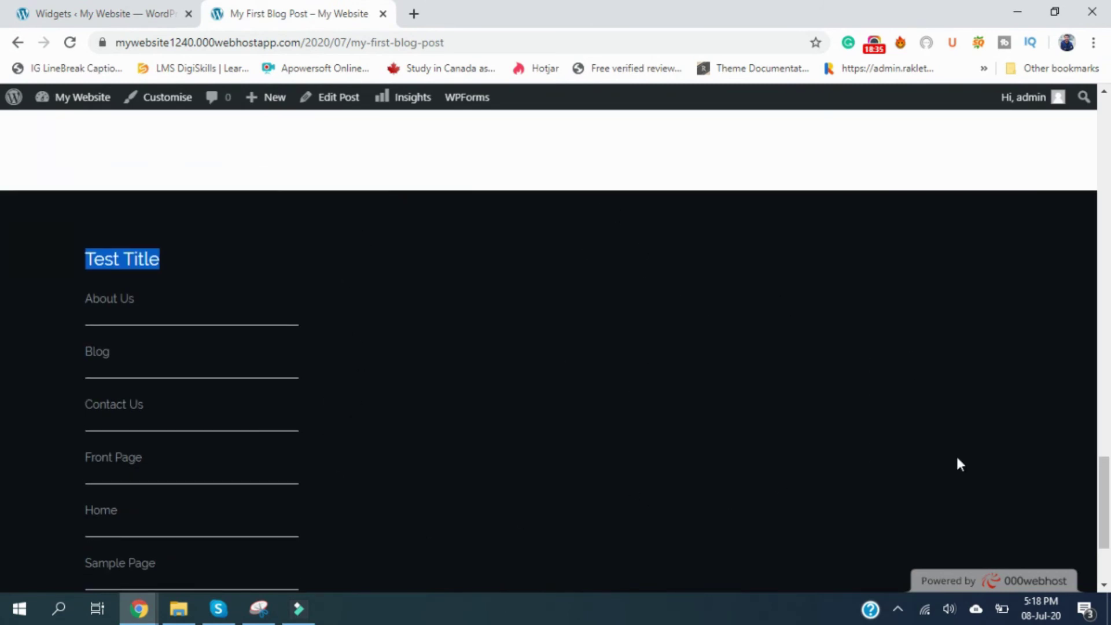
scroll(798, 329, down, 3)
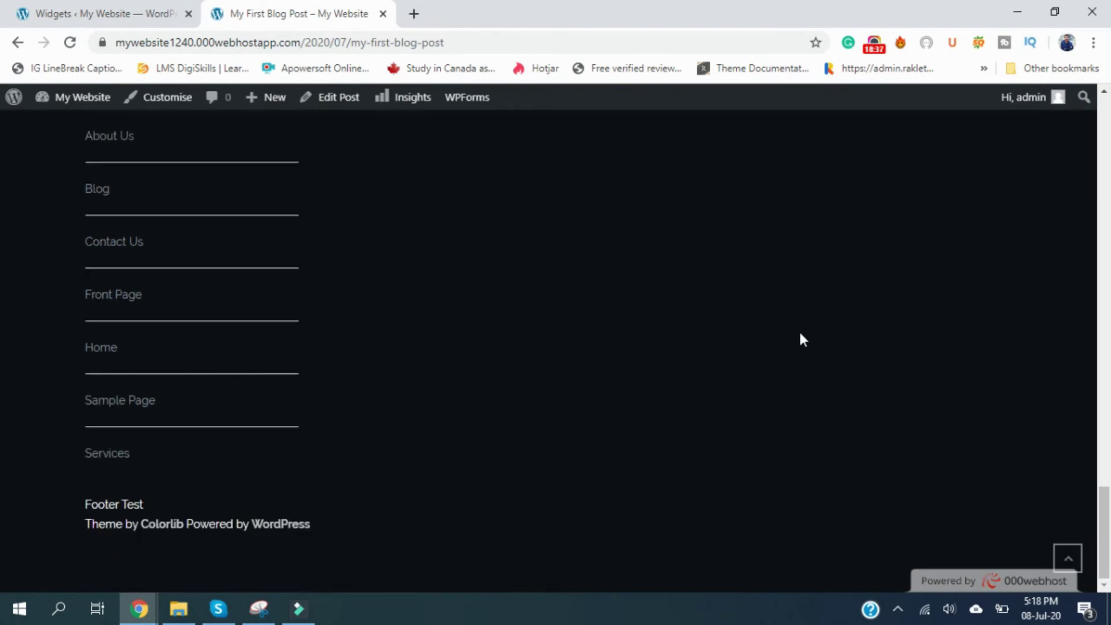
scroll(798, 329, up, 8)
Open the Menus page in the dashboard and look at the menu area in the live blog post's header.
click(133, 8)
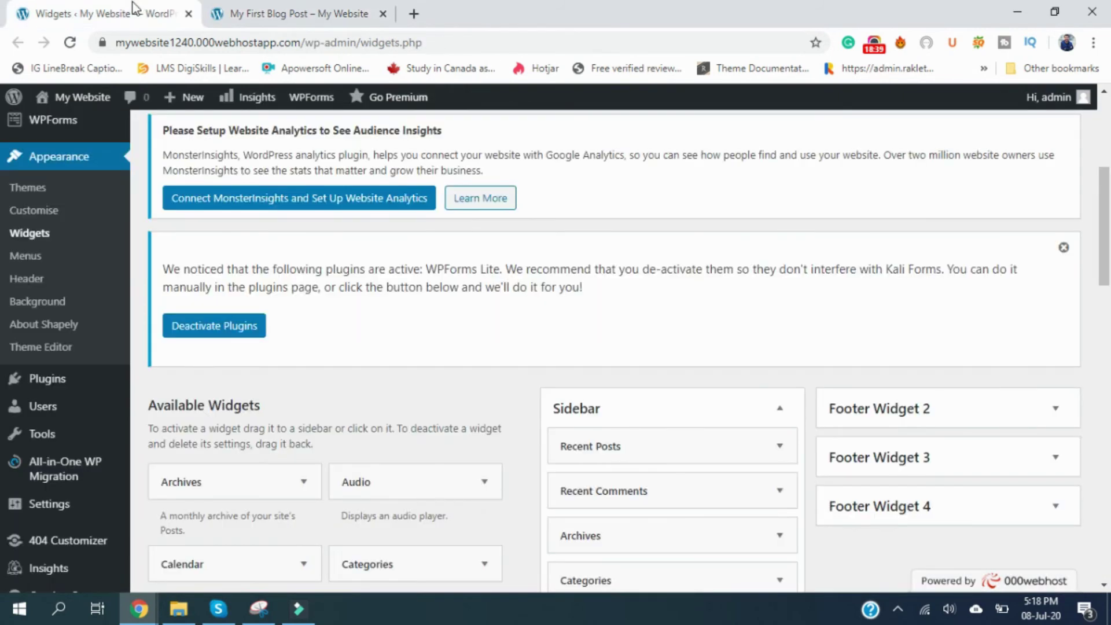
scroll(652, 400, down, 5)
scroll(196, 402, up, 4)
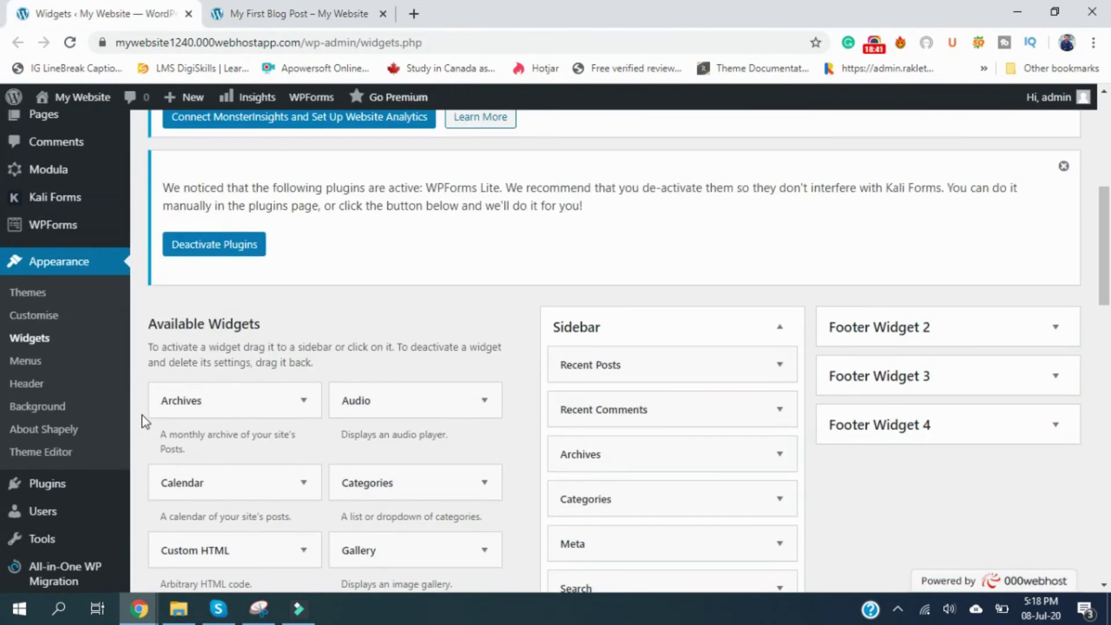
click(29, 365)
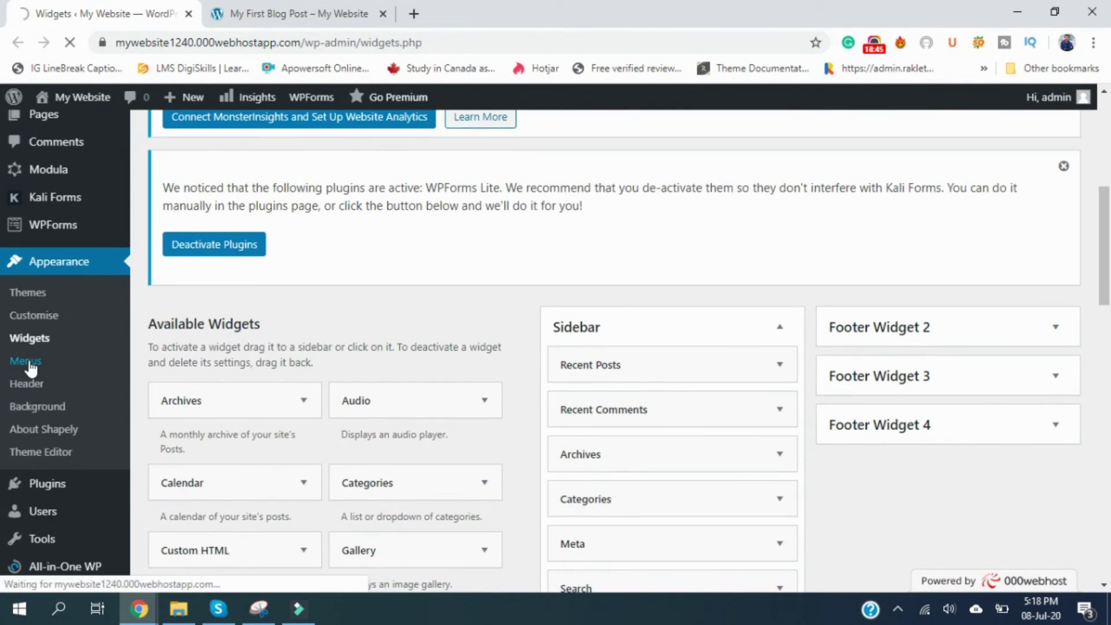
click(299, 22)
scroll(463, 170, up, 10)
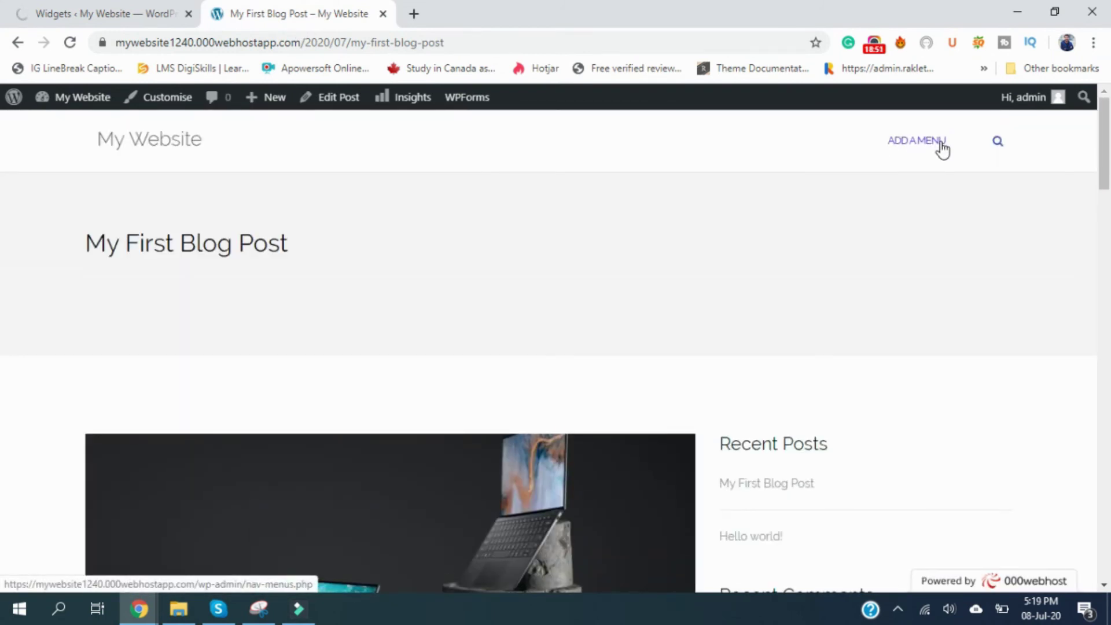
Create a new navigation menu named "Primary Menu".
click(120, 13)
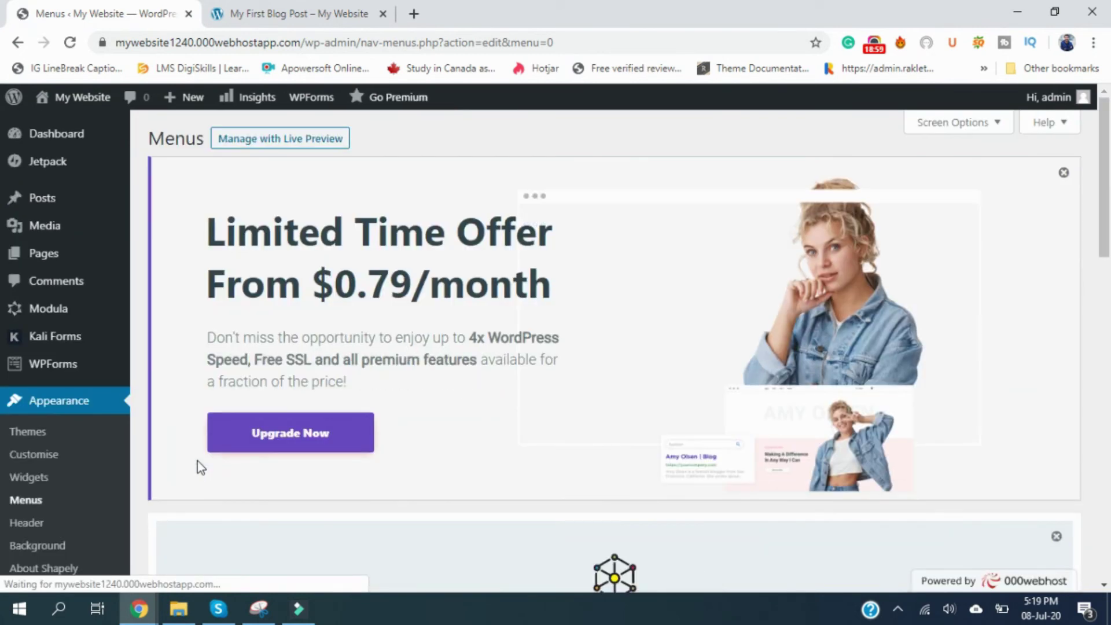
scroll(514, 421, down, 15)
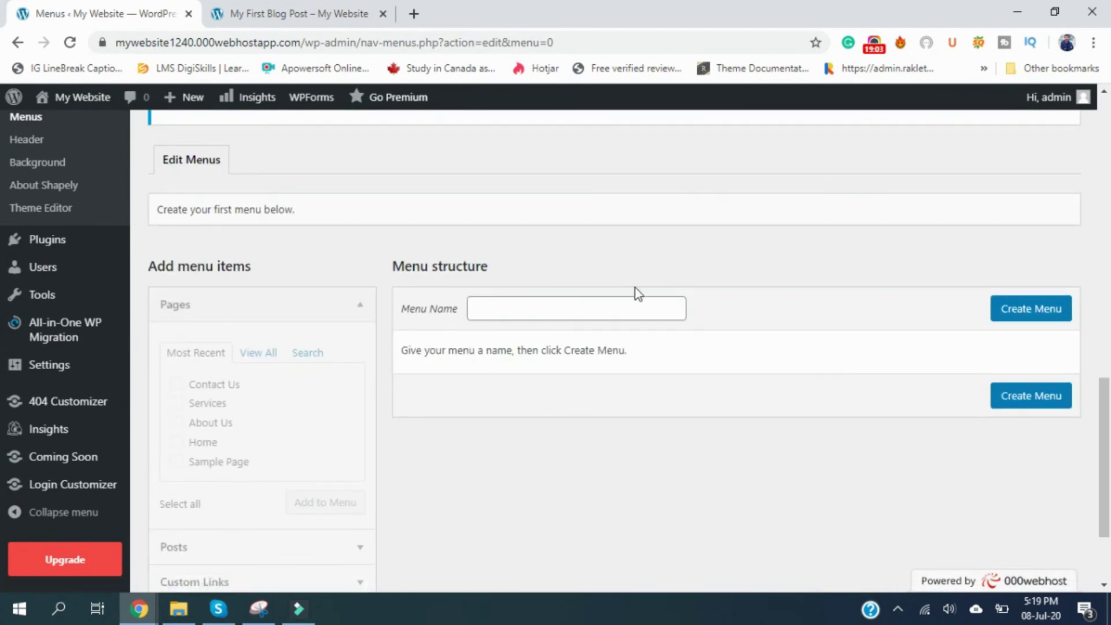
click(535, 314)
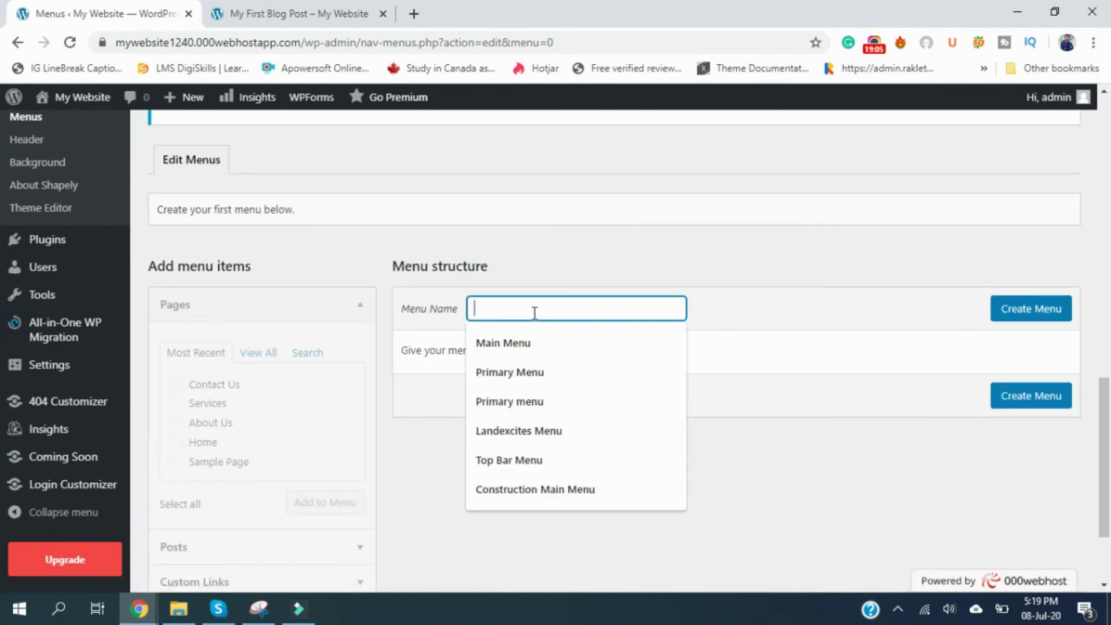
click(534, 370)
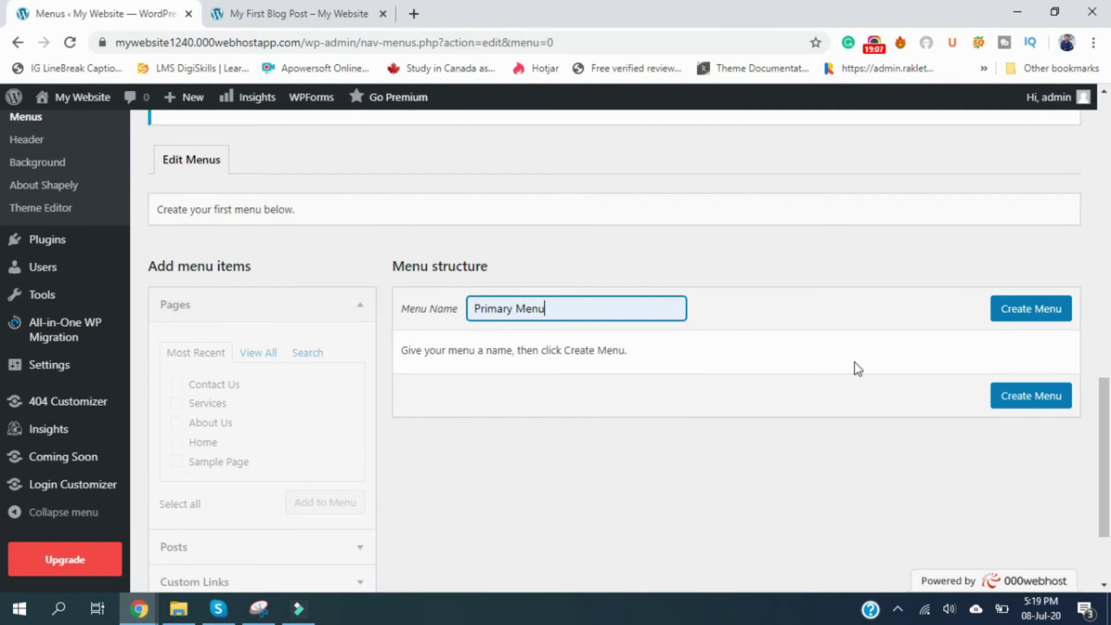
click(1045, 322)
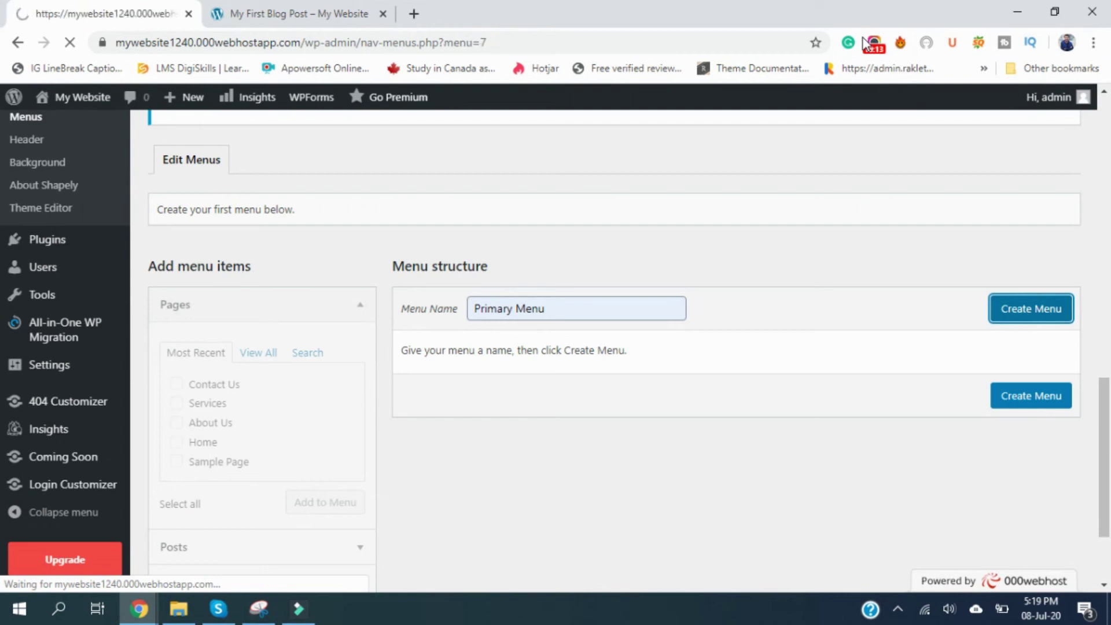
Add all the most recent pages, from Contact Us to Sample Page, to the Primary Menu.
scroll(696, 276, down, 10)
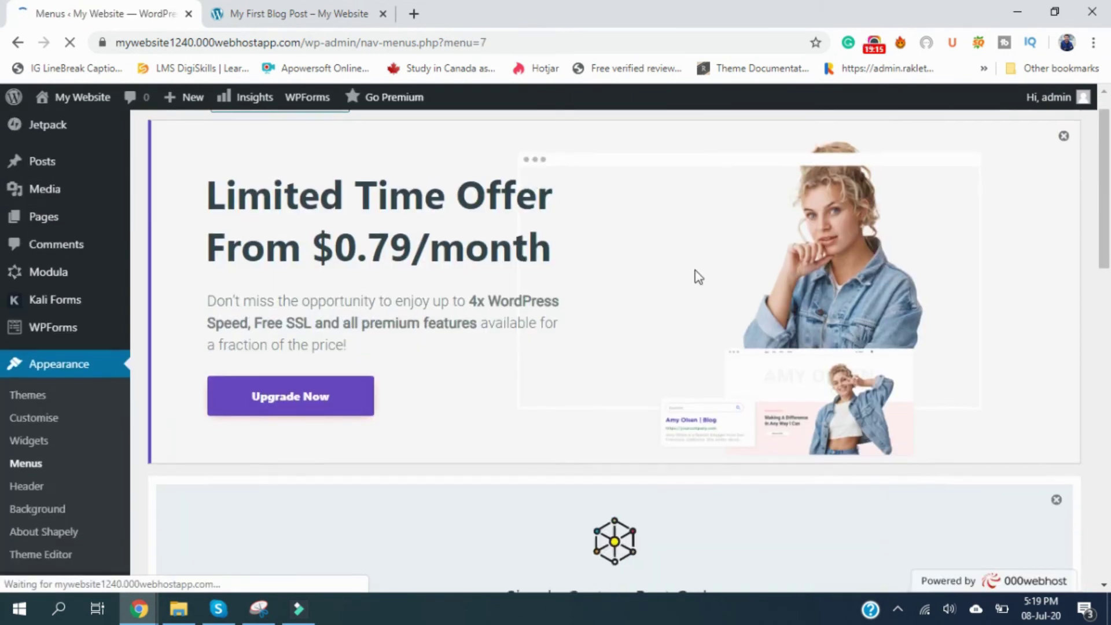
scroll(585, 334, down, 6)
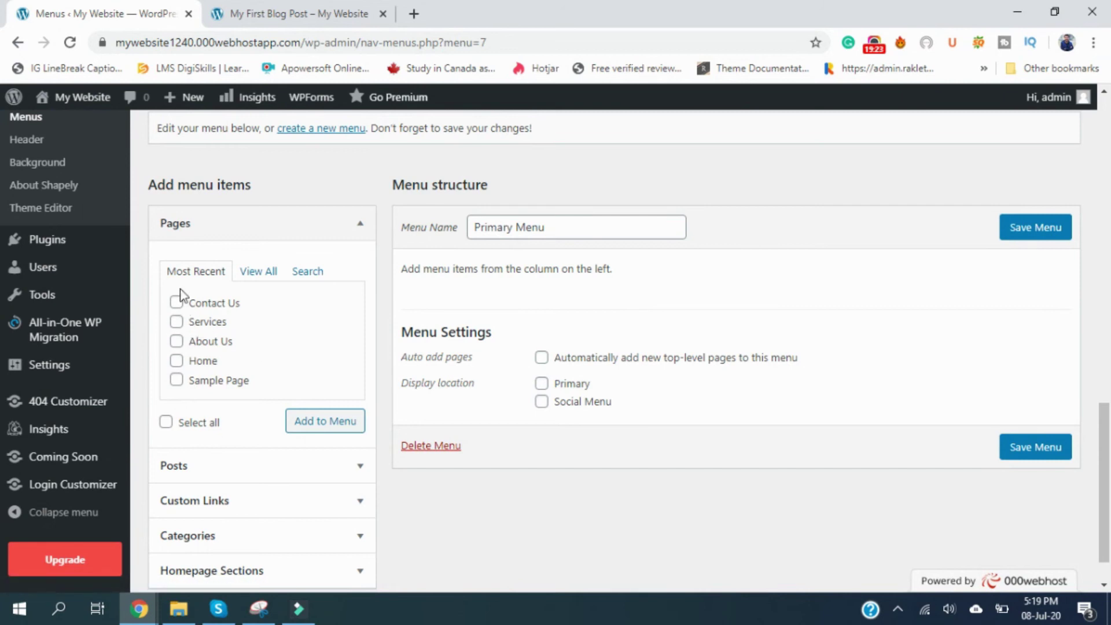
click(164, 422)
click(313, 424)
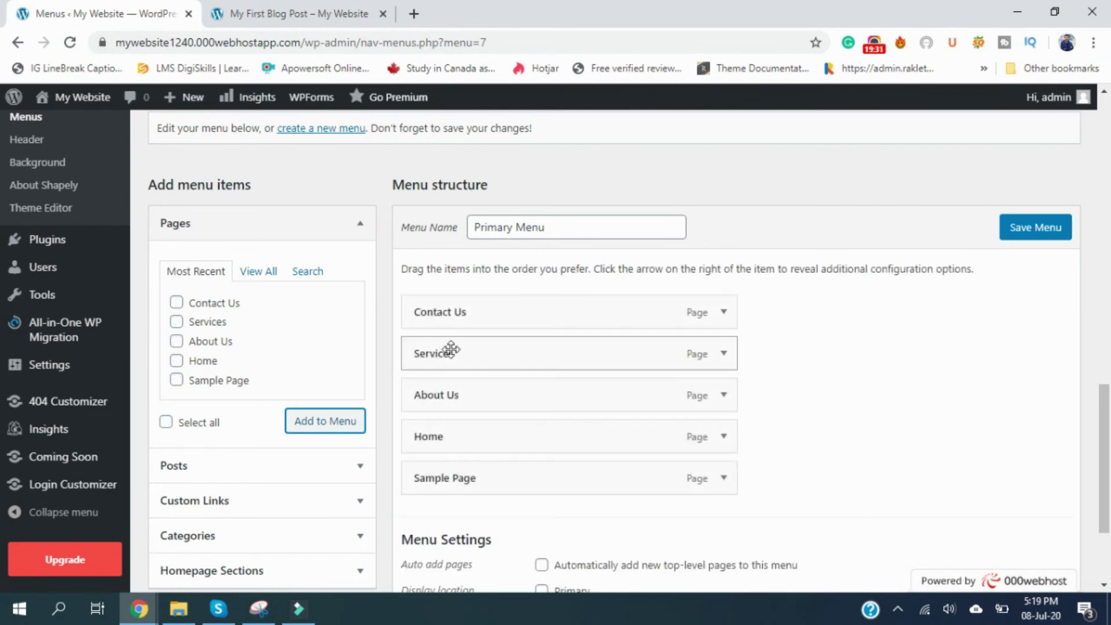
Reorder the menu items so Home is the first top-level item and Contact Us is the last.
drag(470, 440, 466, 318)
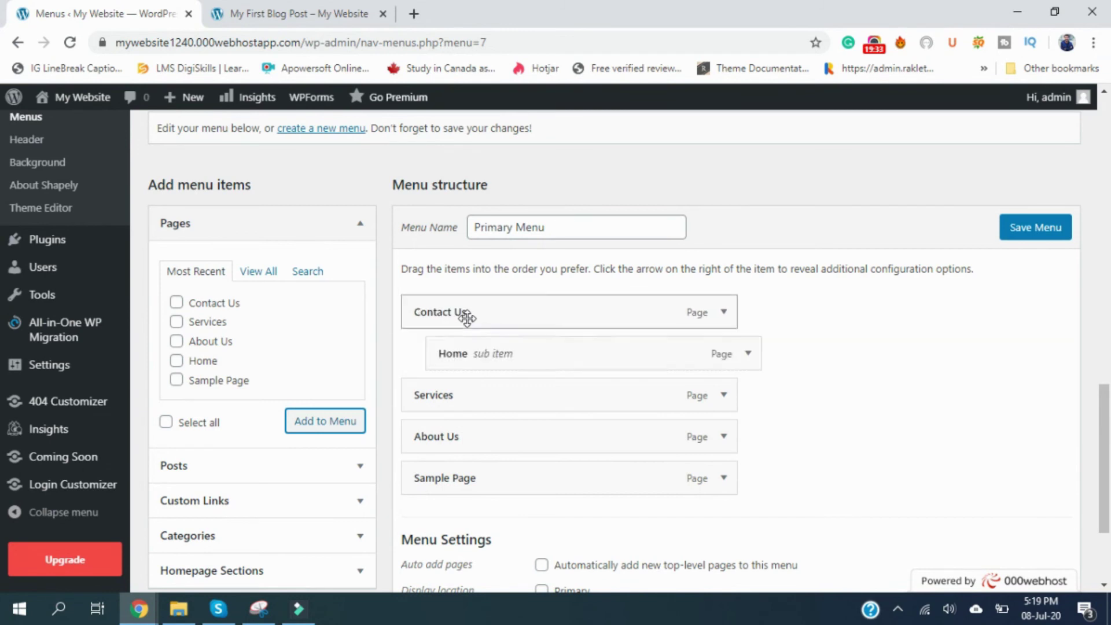
drag(531, 362, 492, 318)
drag(483, 365, 469, 474)
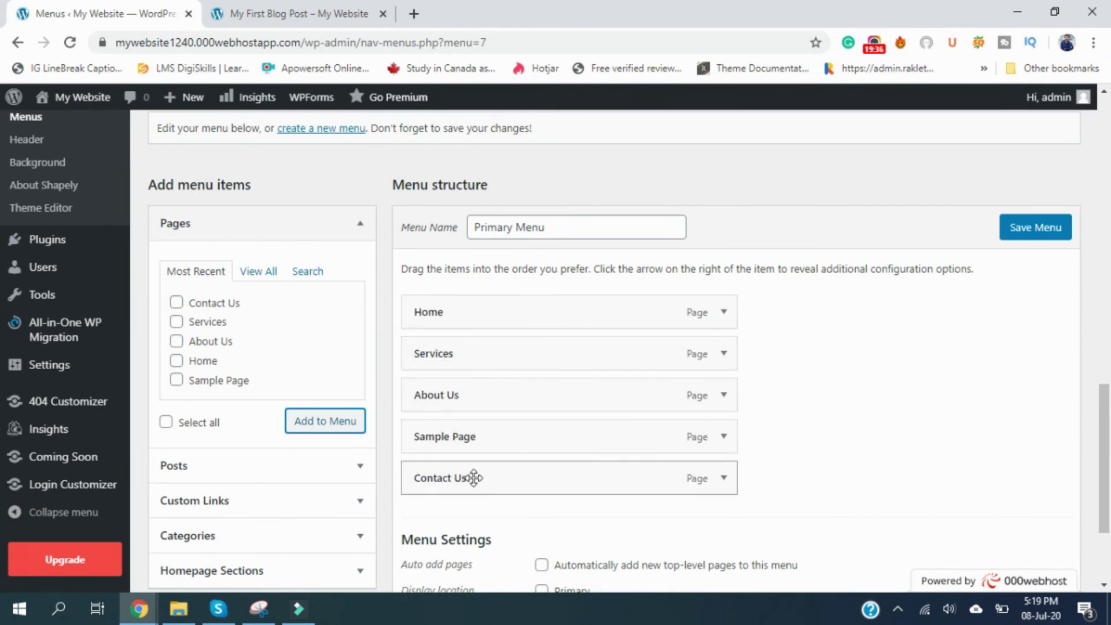
Remove Sample Page from the menu and move About Us above Services.
click(723, 438)
scroll(408, 428, down, 3)
click(427, 423)
mouse_move(463, 285)
mouse_down()
mouse_move(459, 246)
mouse_move(455, 287)
mouse_up()
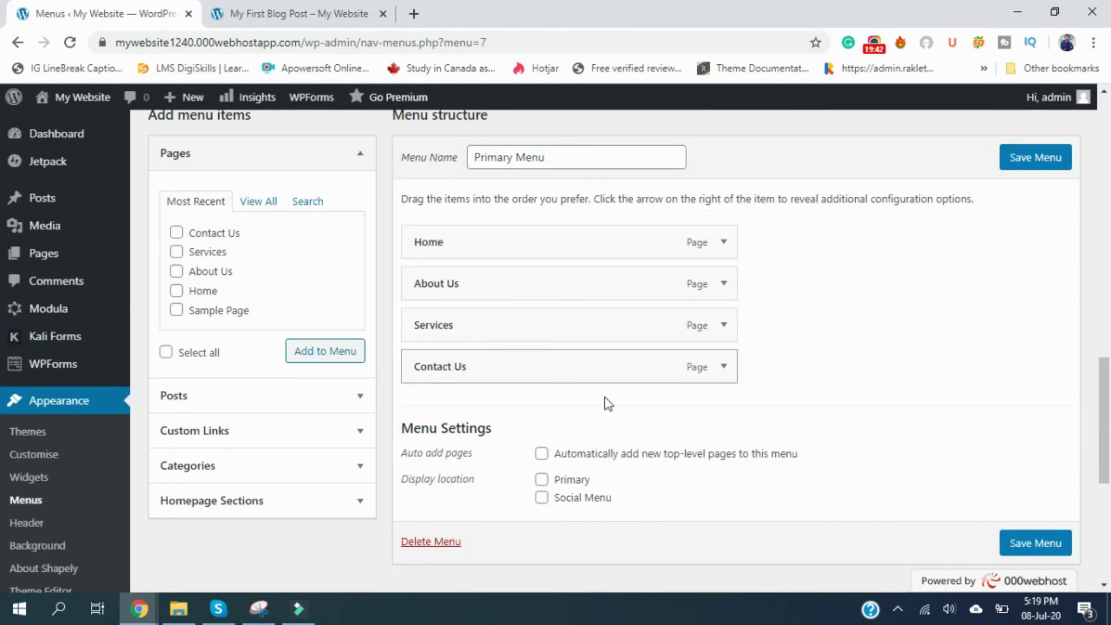
Assign the menu to the Primary display location, save it, and reload the blog post to check its header.
click(542, 481)
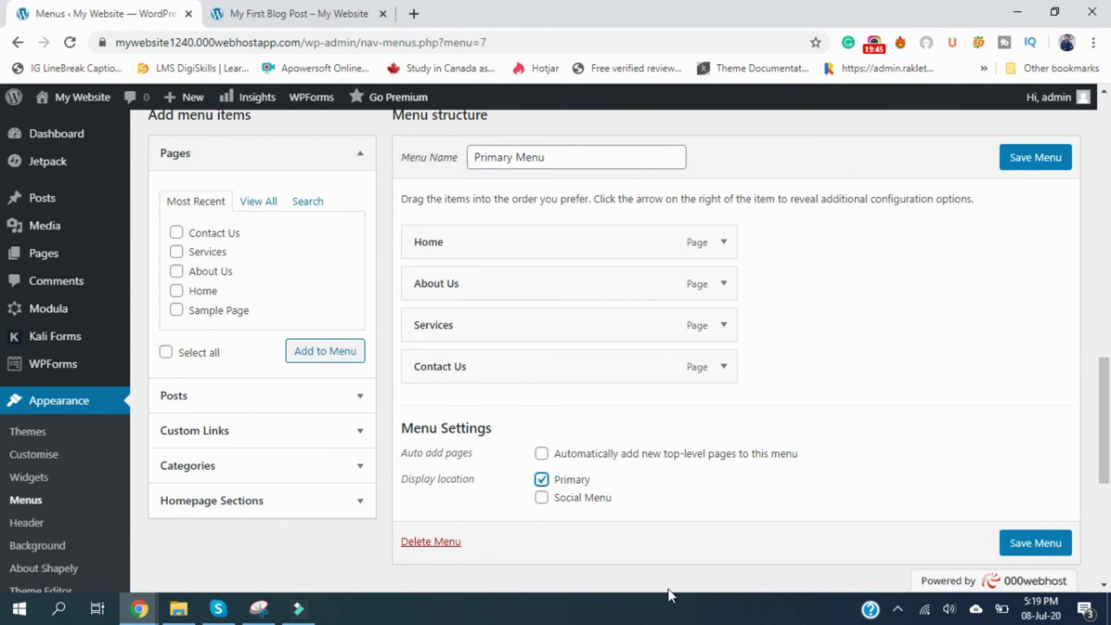
click(1033, 546)
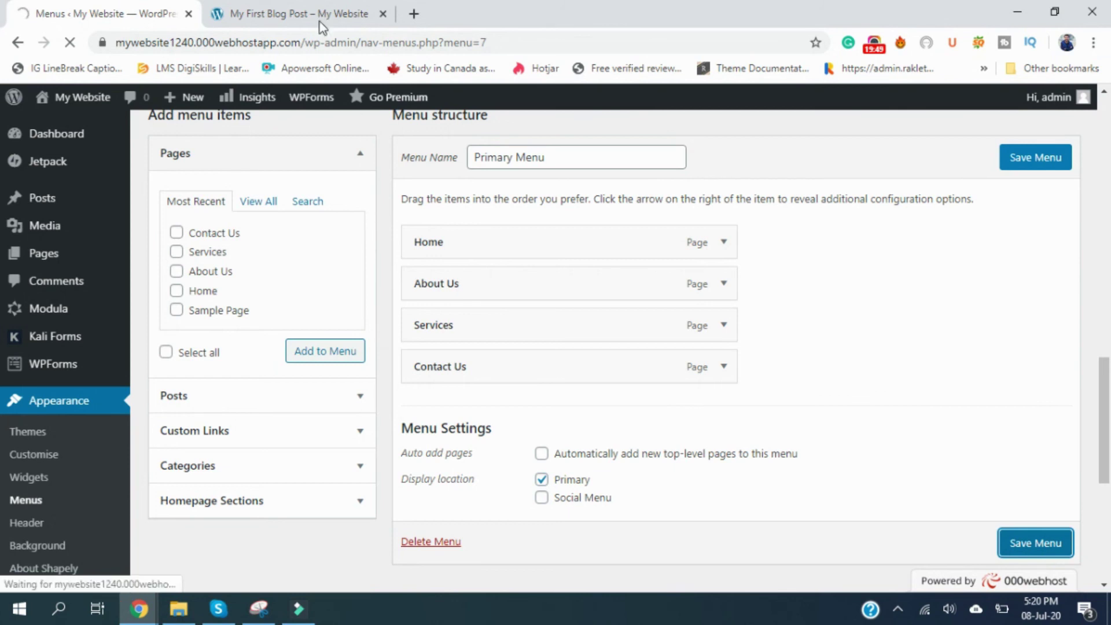
click(260, 12)
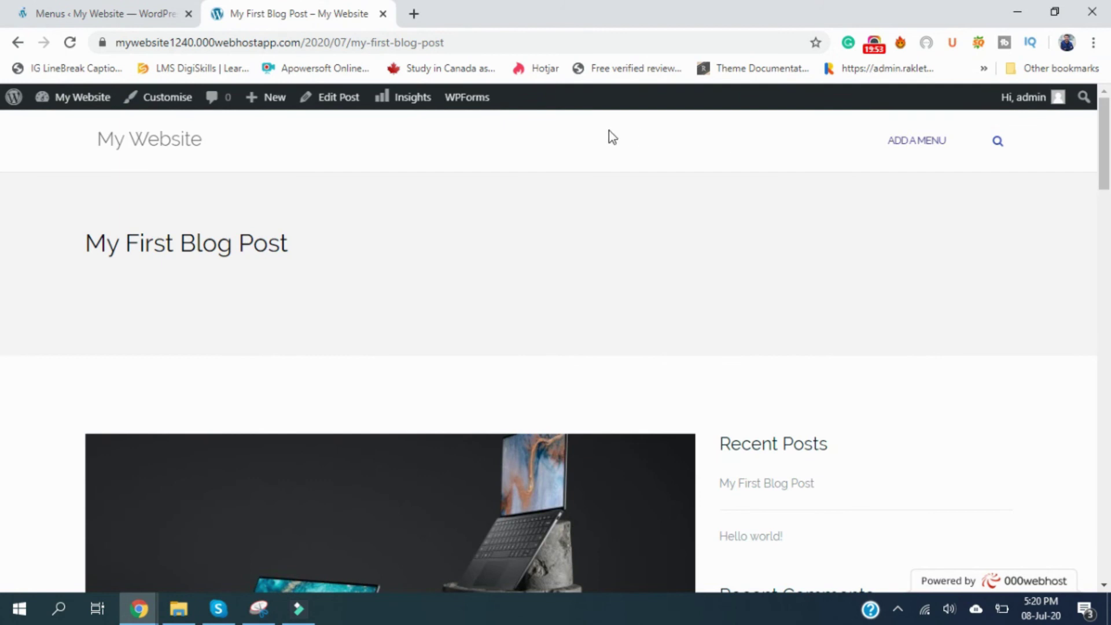
click(68, 43)
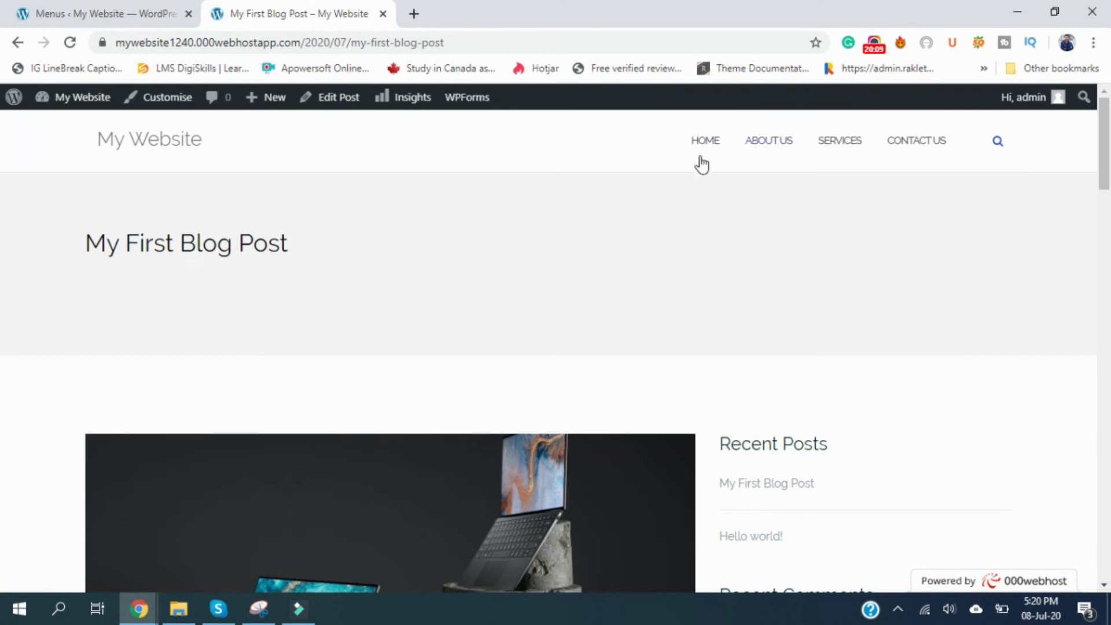
Return to the Primary Menu editor and look through the Pages and Posts available as menu items.
click(104, 16)
scroll(431, 315, down, 5)
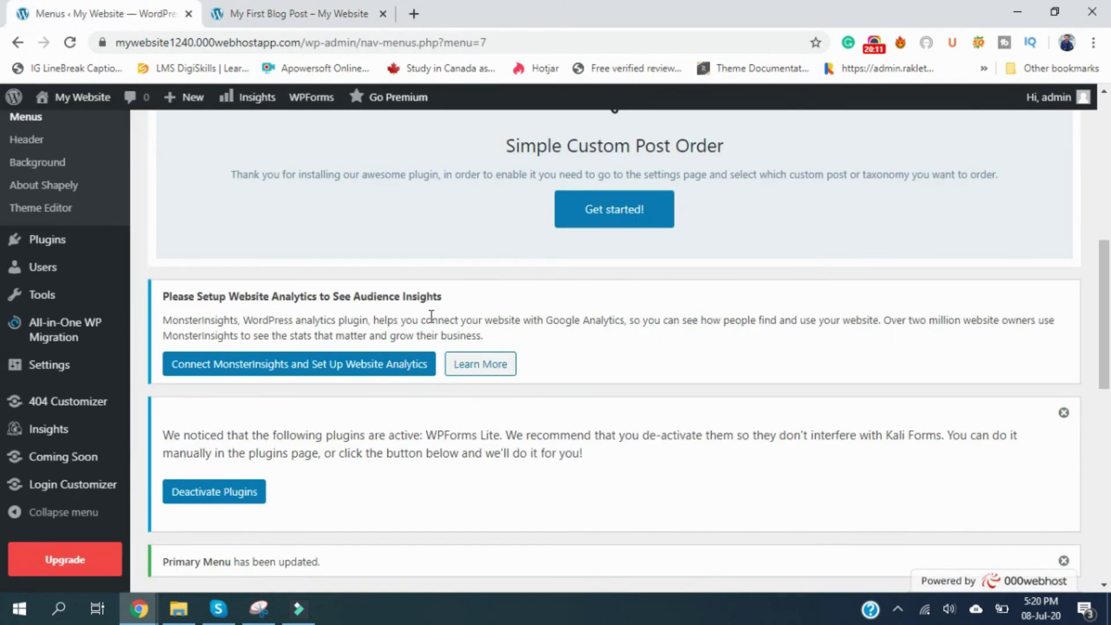
scroll(431, 315, down, 10)
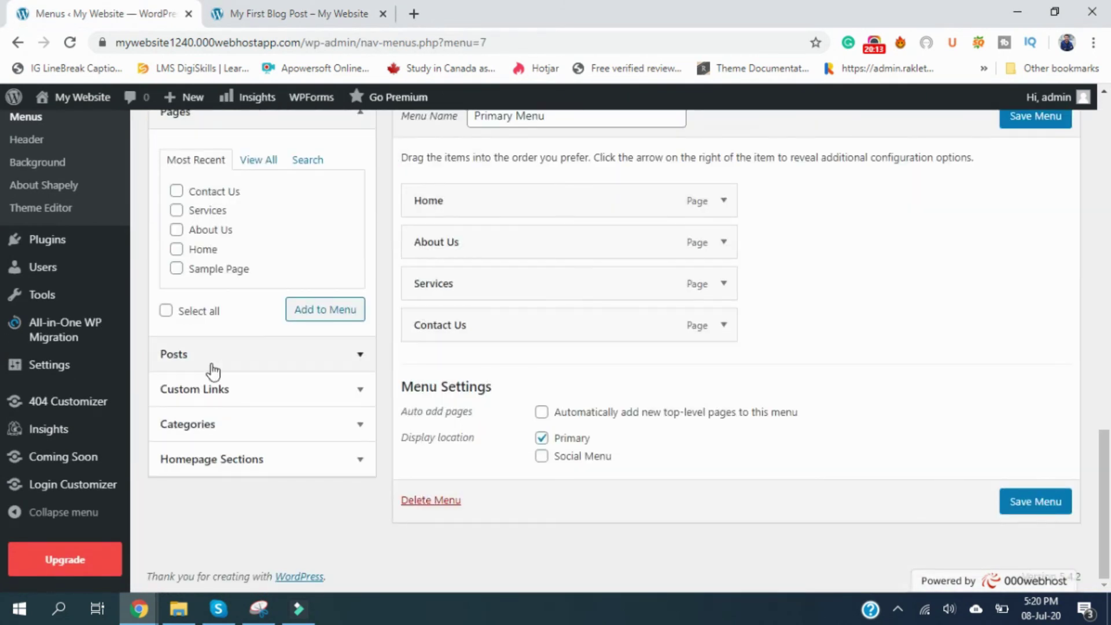
scroll(220, 356, up, 3)
click(360, 277)
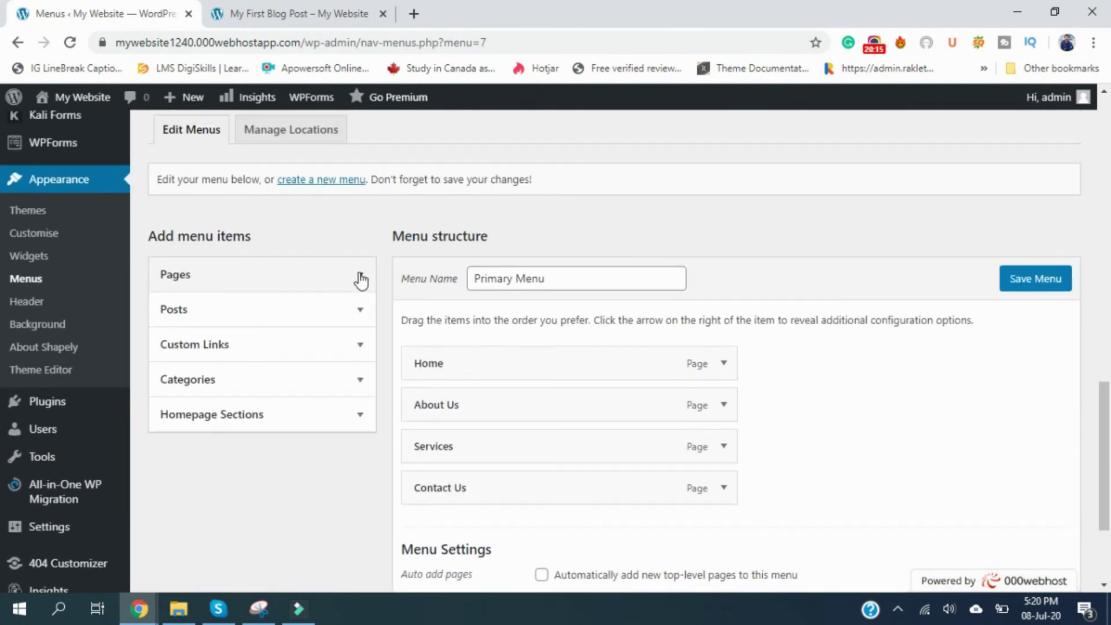
click(358, 313)
click(359, 312)
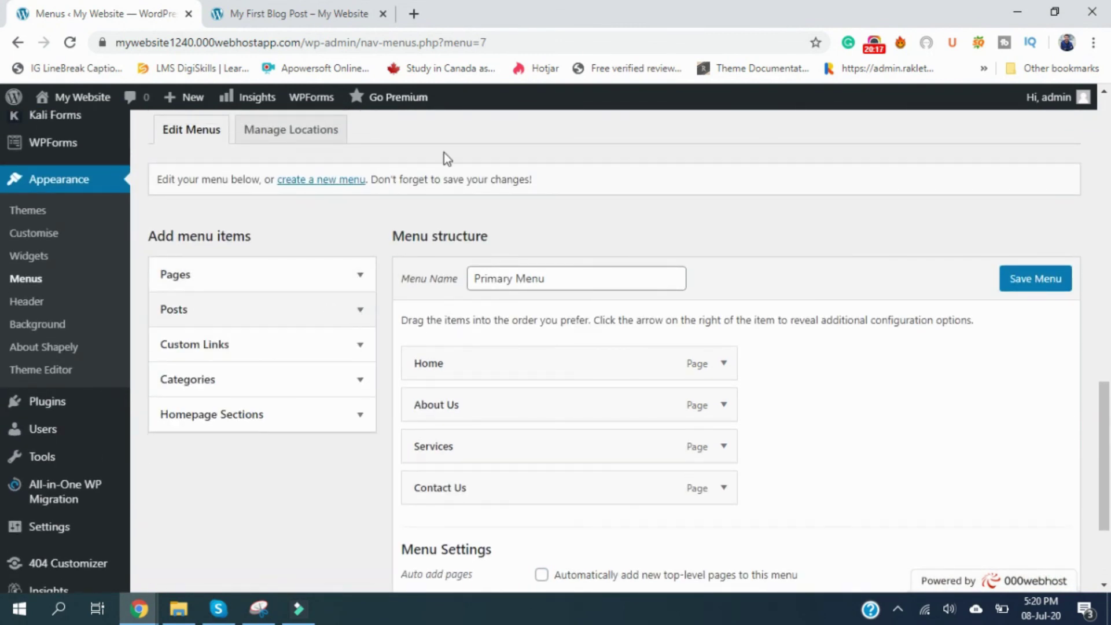
click(884, 50)
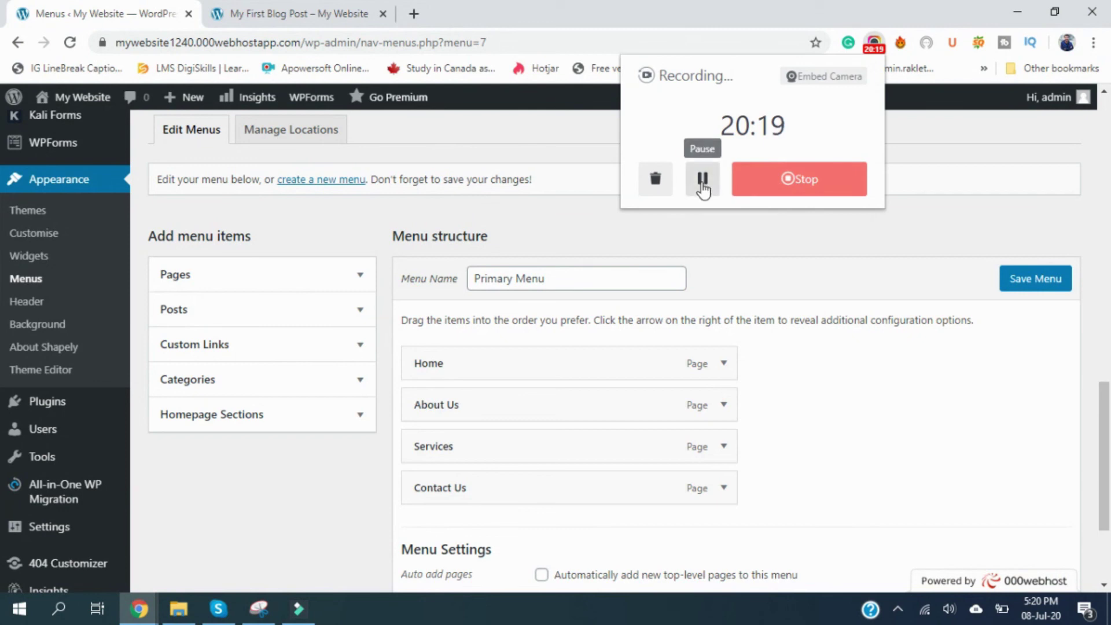
click(356, 315)
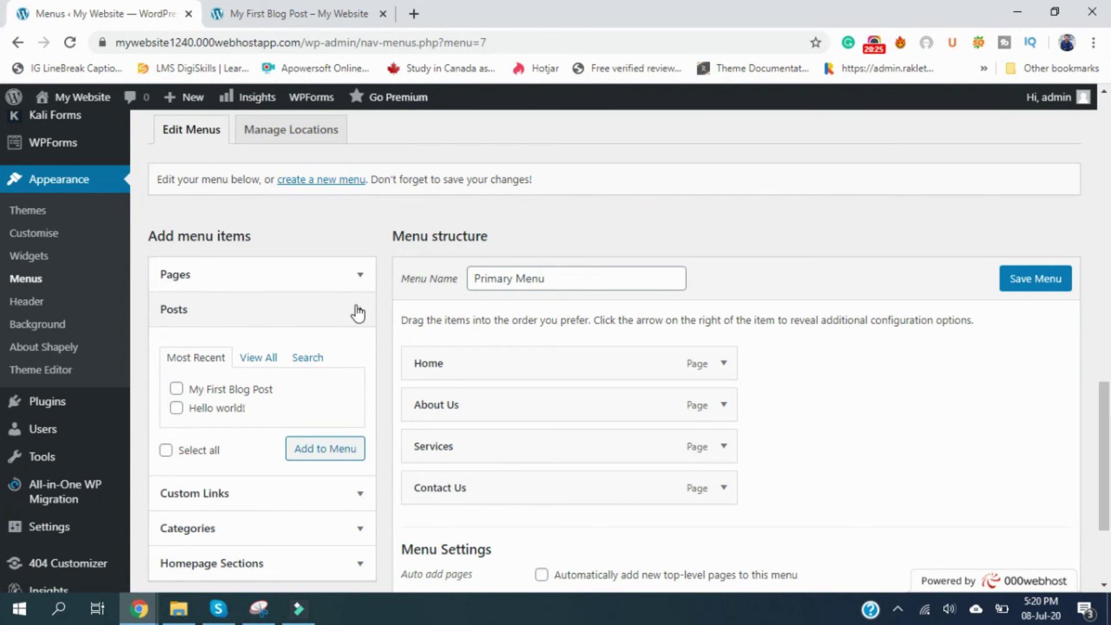
click(355, 310)
Add a custom link to the site owner's personal website, labelled with the owner's first name, to the Primary Menu and save it.
click(341, 350)
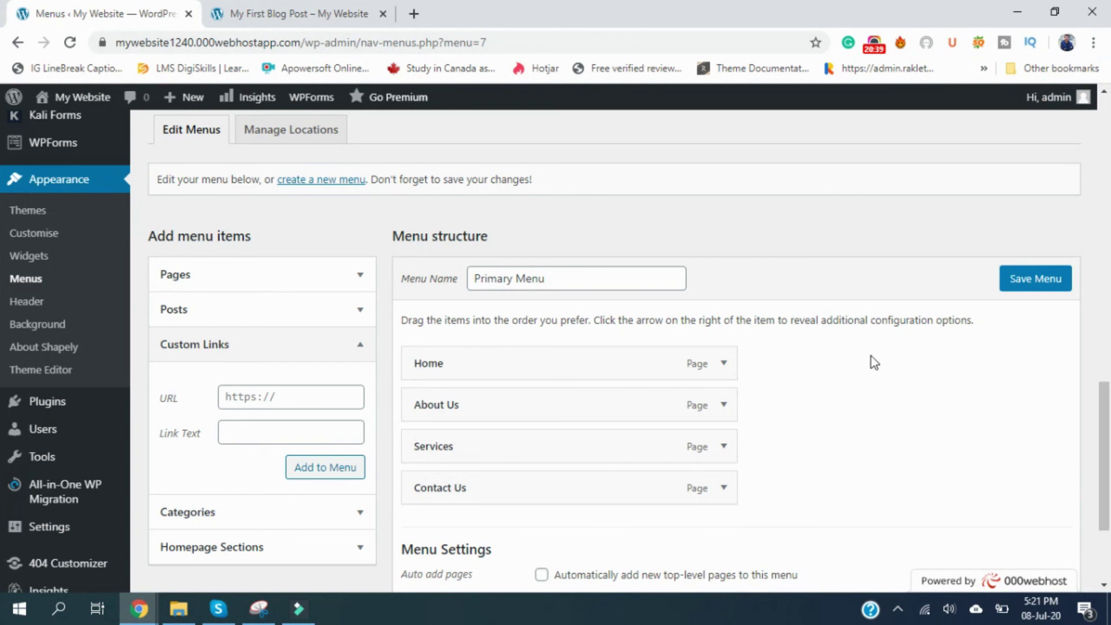
click(316, 432)
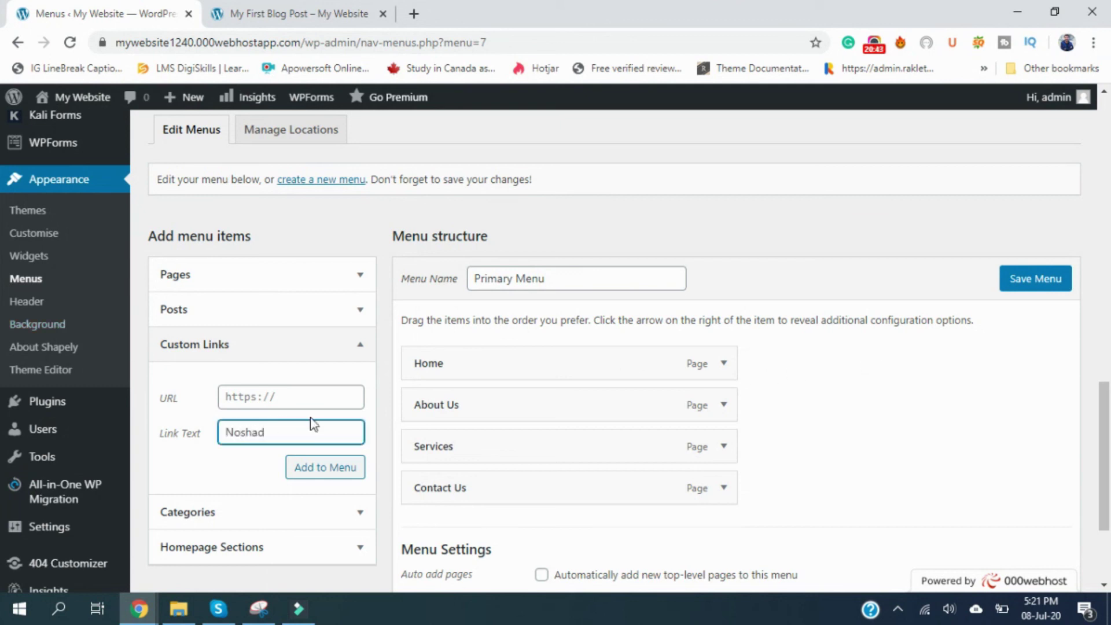
click(306, 395)
text(https://noshadali.c)
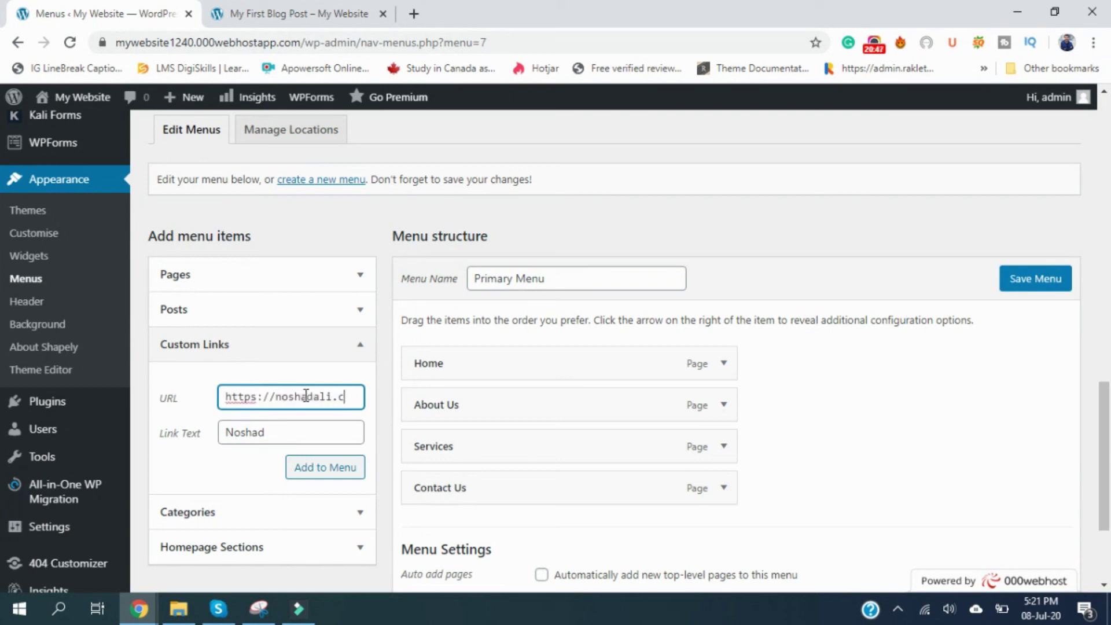
click(329, 470)
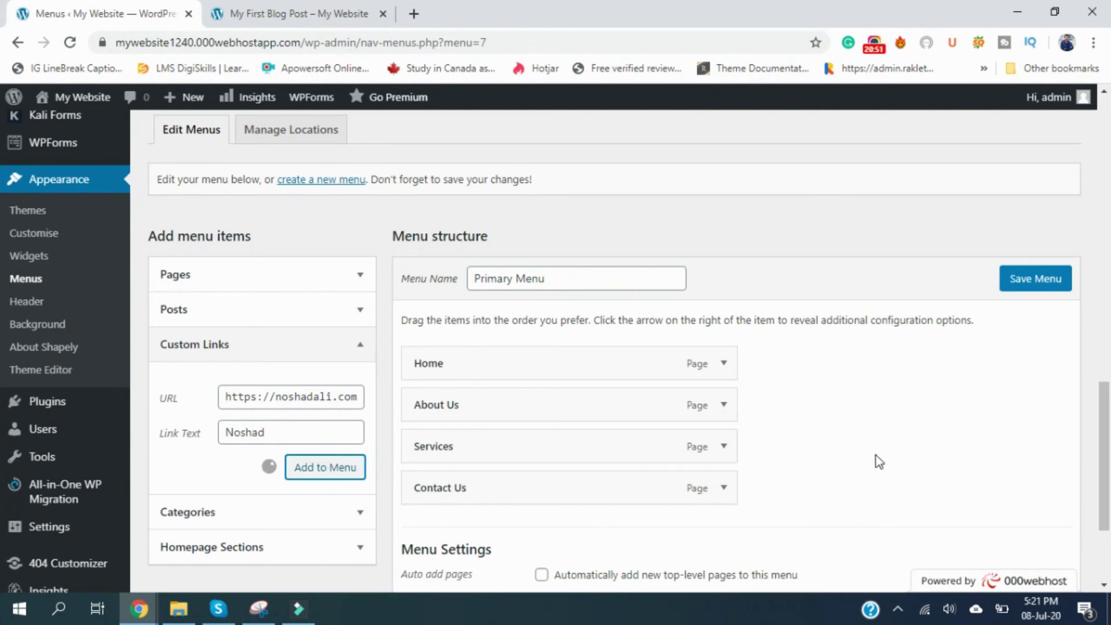
click(1034, 283)
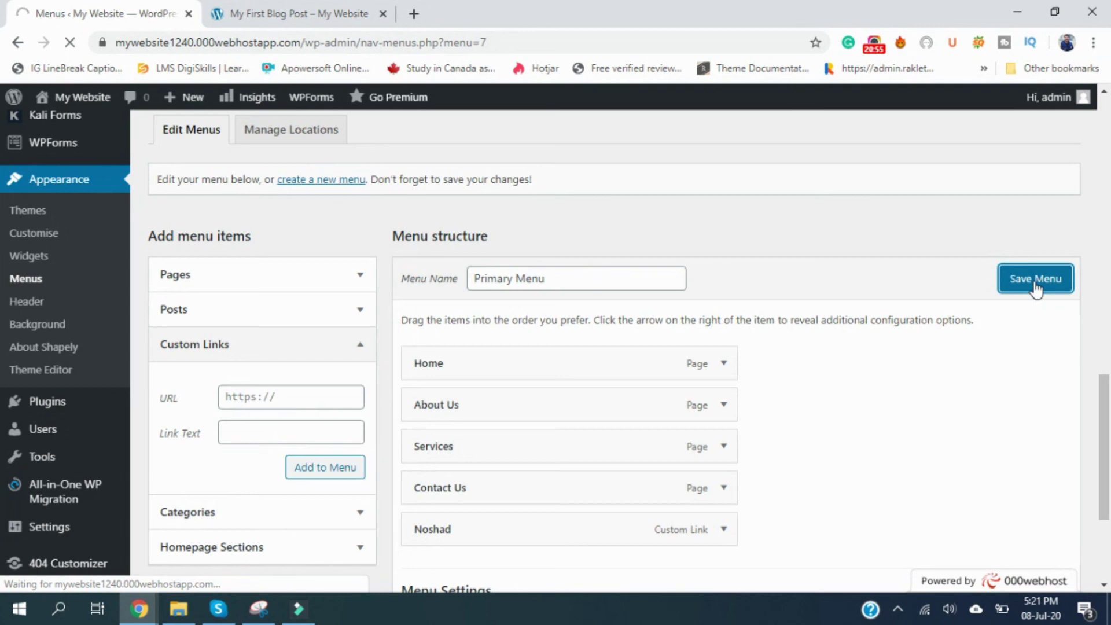
Reload the blog post, test the new custom link in its header, look over the linked site, and return to the post.
click(318, 8)
click(69, 42)
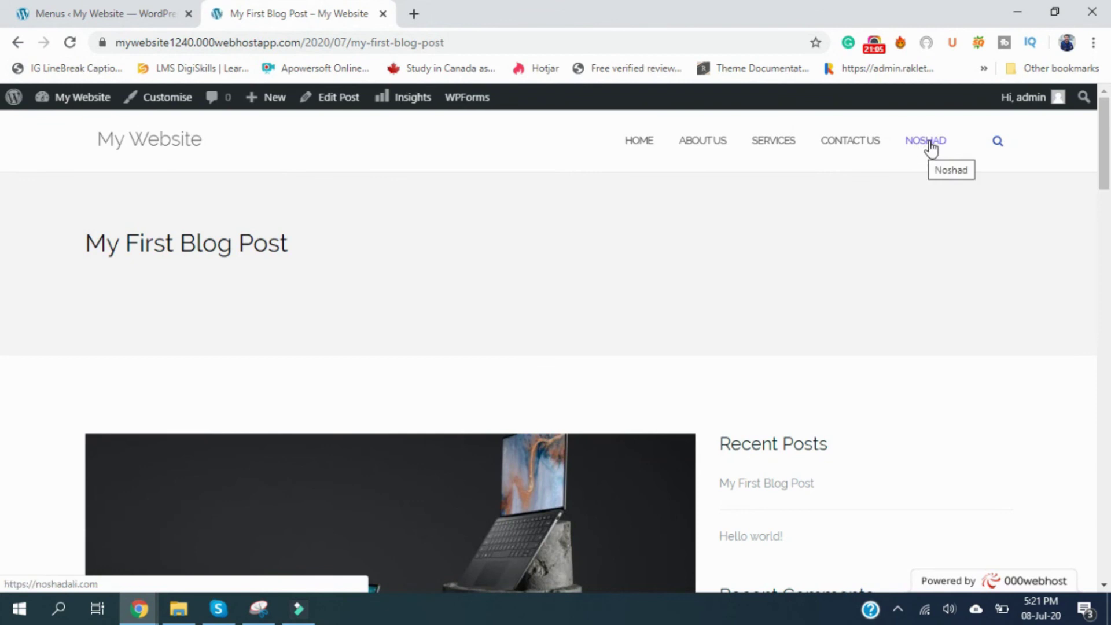
click(929, 143)
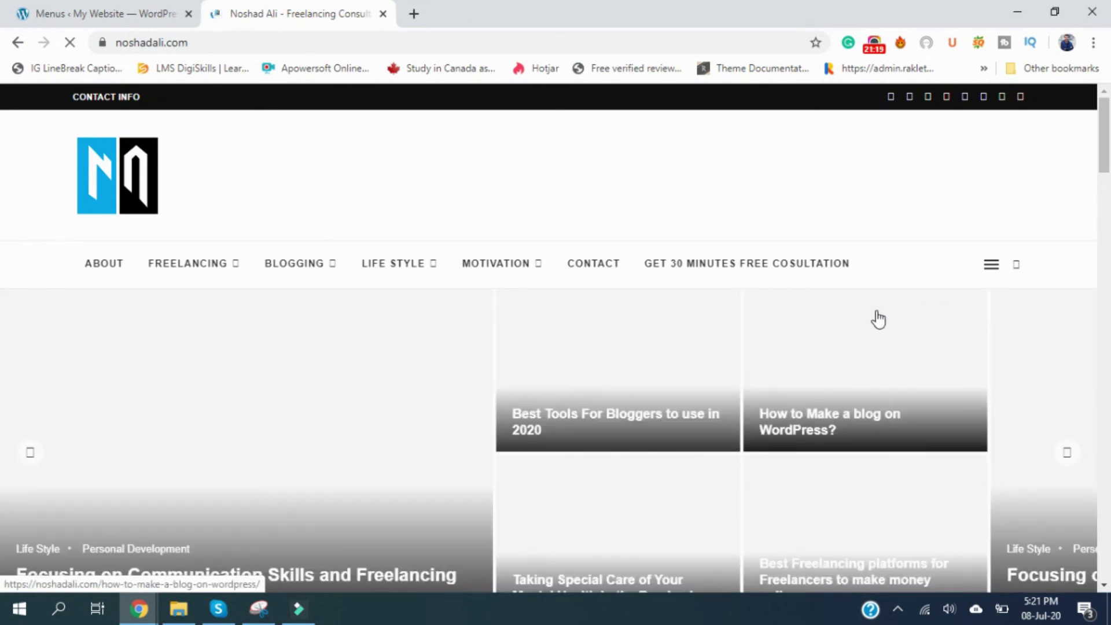
scroll(868, 324, down, 10)
scroll(867, 333, down, 3)
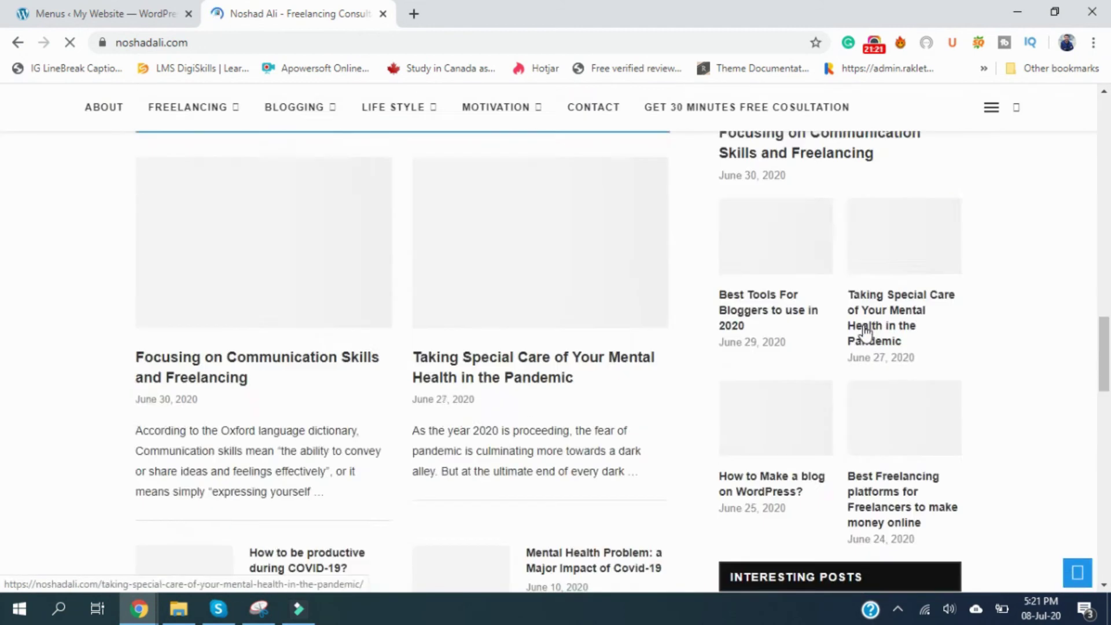
click(864, 333)
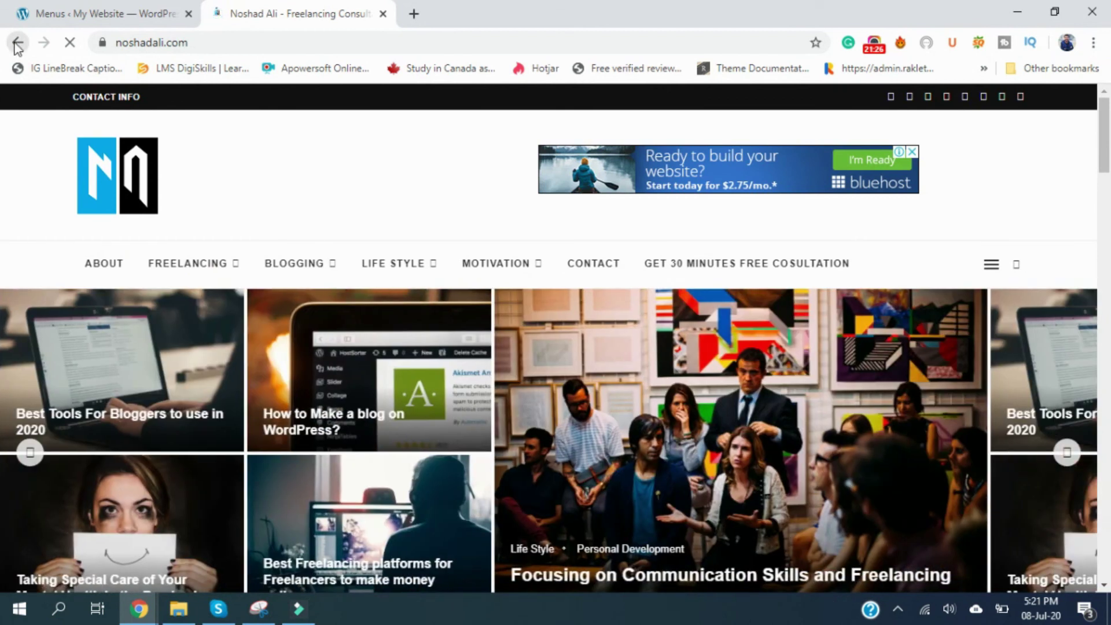
click(18, 42)
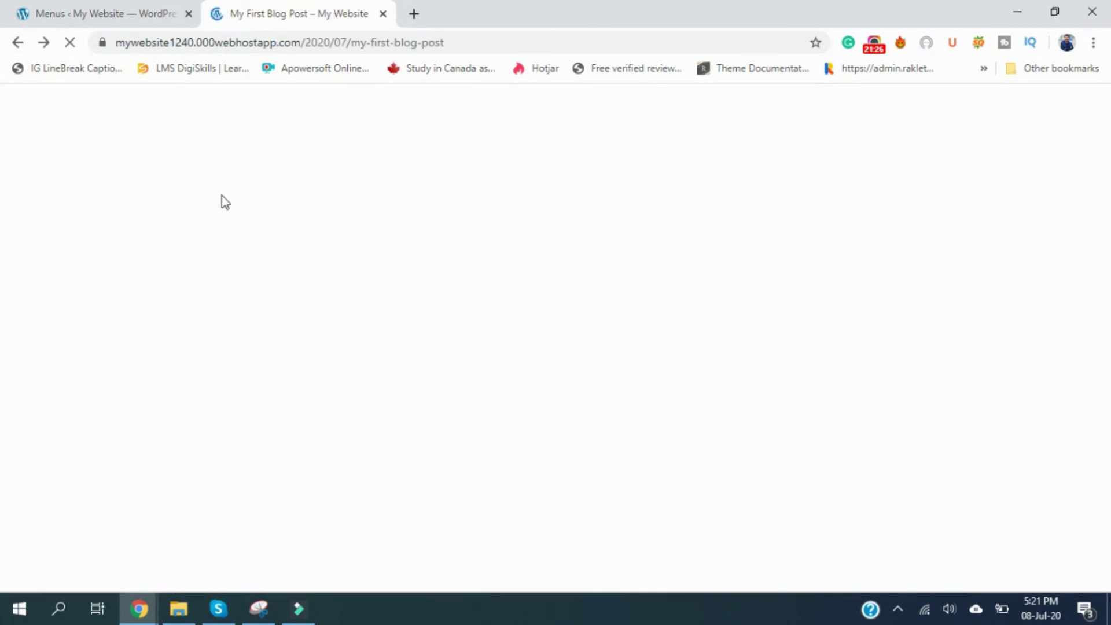
Examine the Homepage Sections options available as menu items in the Primary Menu editor.
click(141, 15)
scroll(333, 307, down, 4)
scroll(333, 306, down, 10)
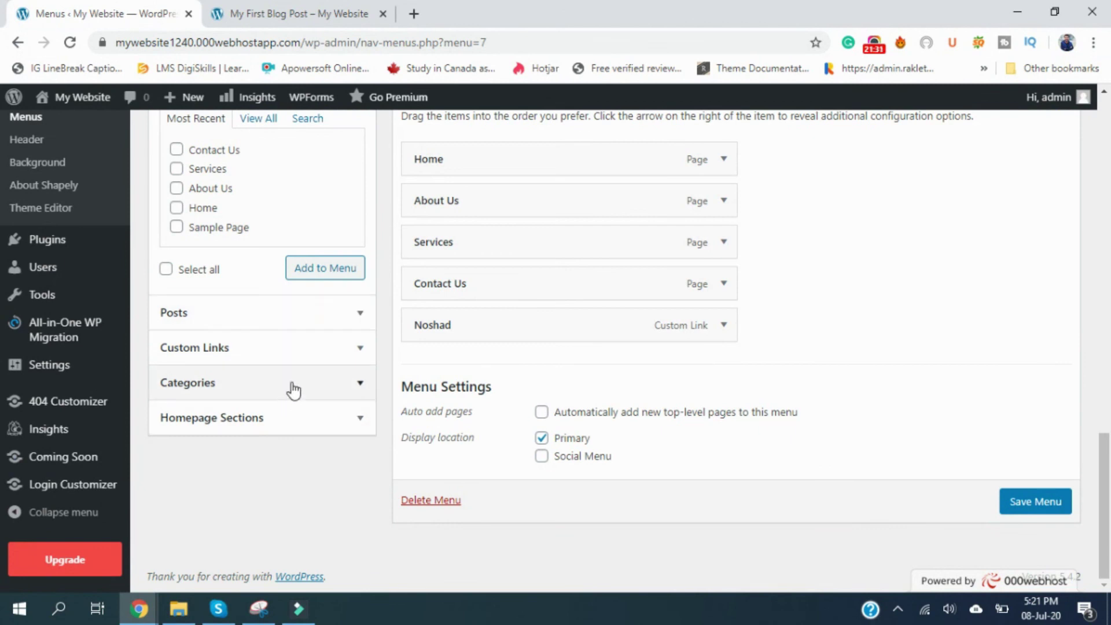
click(361, 420)
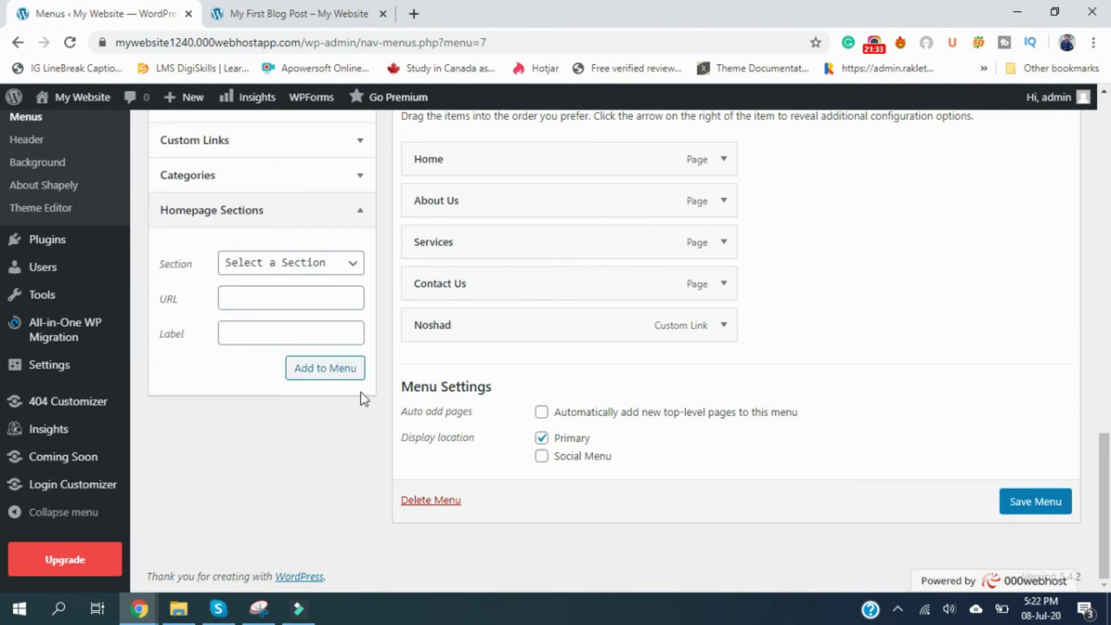
click(360, 264)
click(359, 264)
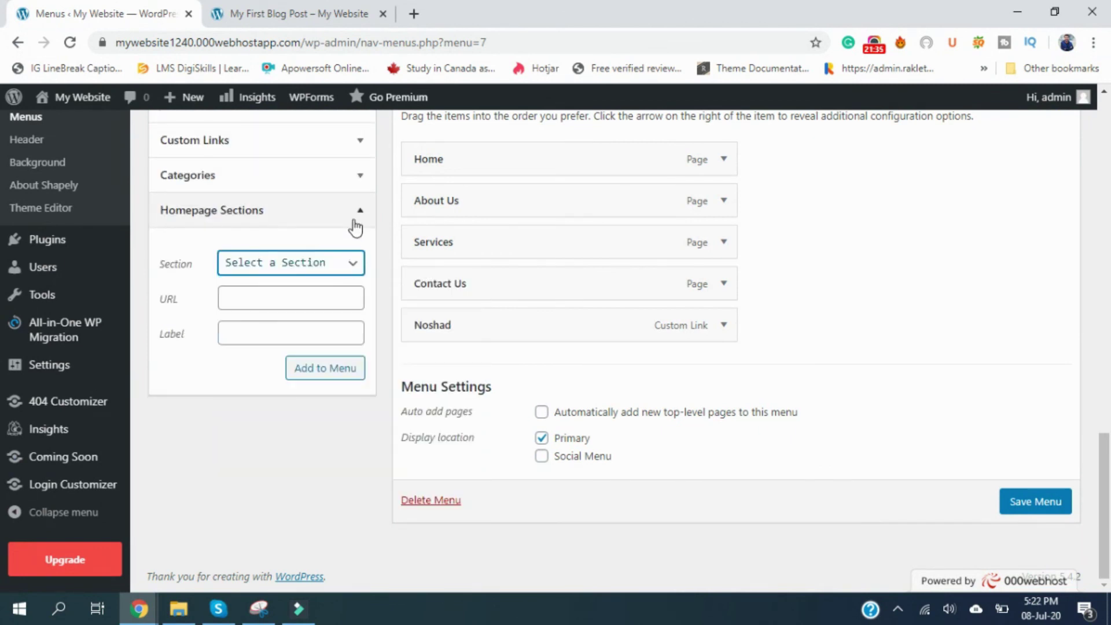
click(355, 212)
scroll(196, 355, up, 3)
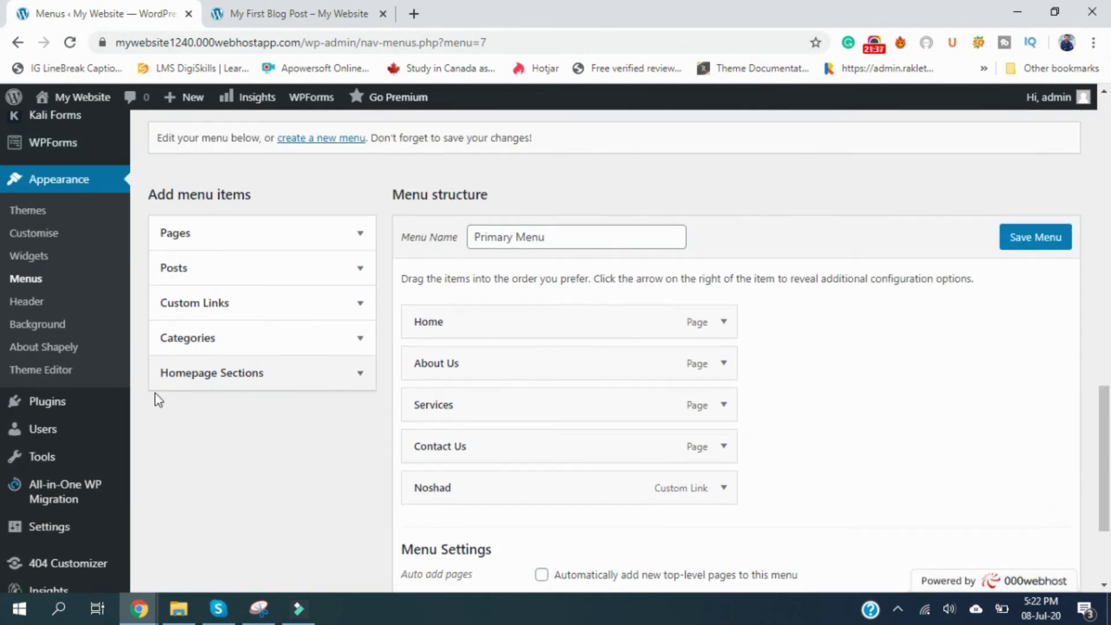
Open the theme's Header settings, check the blog post's header, and review the Blog Index Settings including layout, template and header image.
click(24, 303)
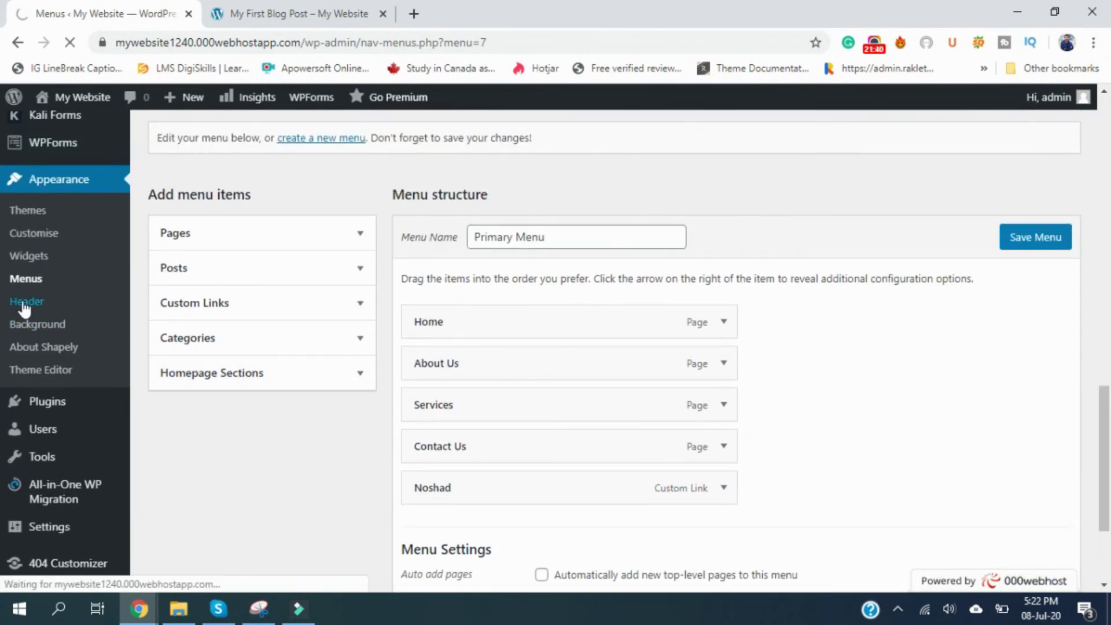
click(312, 12)
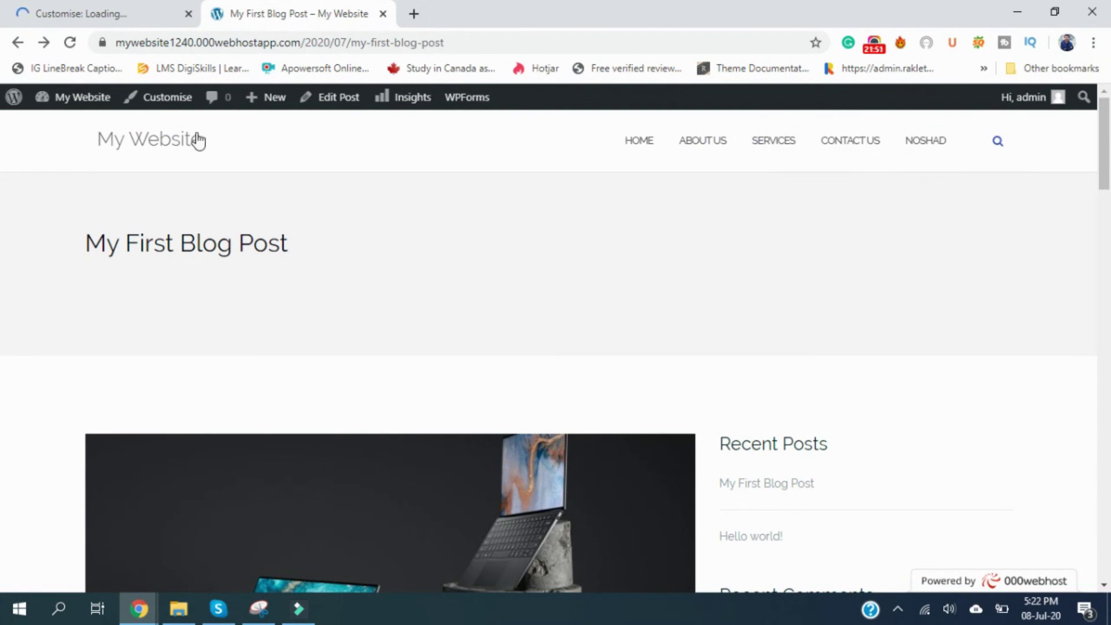
click(129, 22)
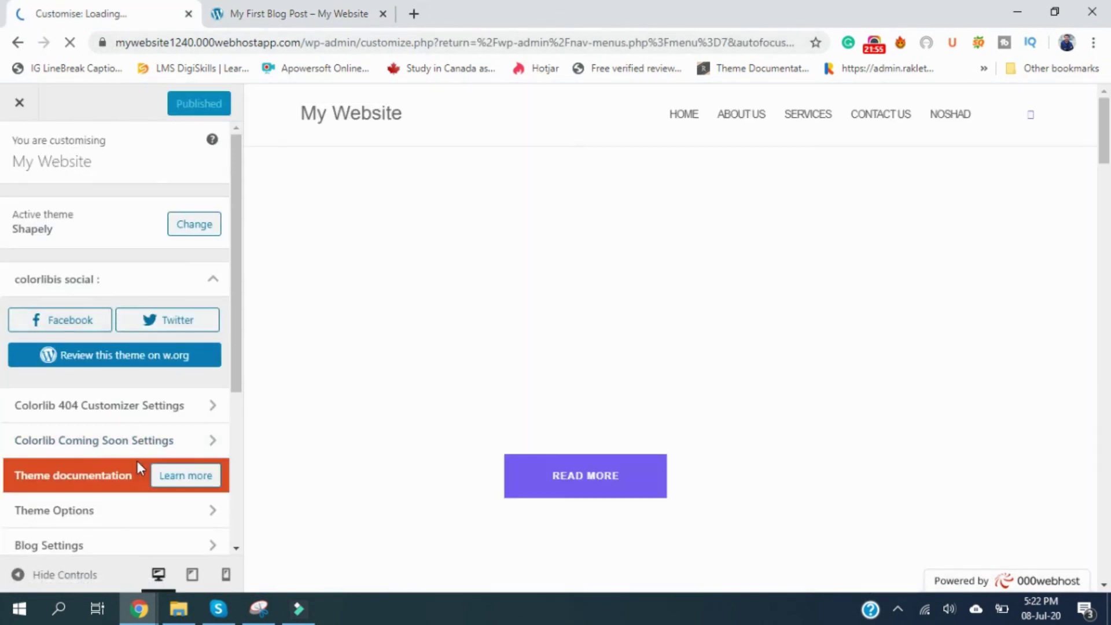
scroll(138, 463, down, 3)
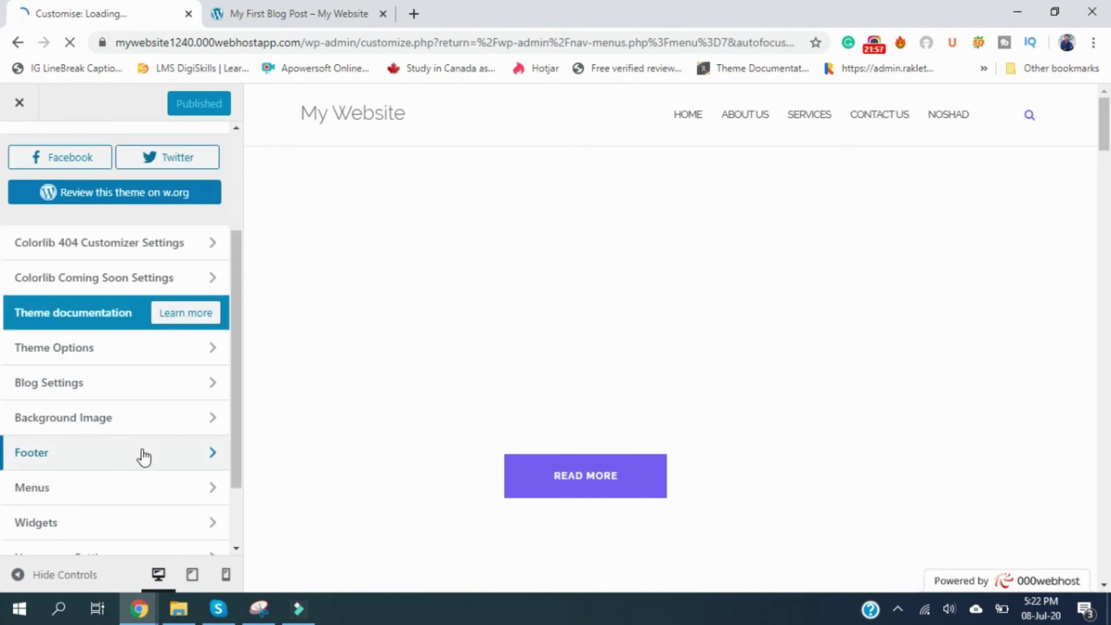
click(142, 455)
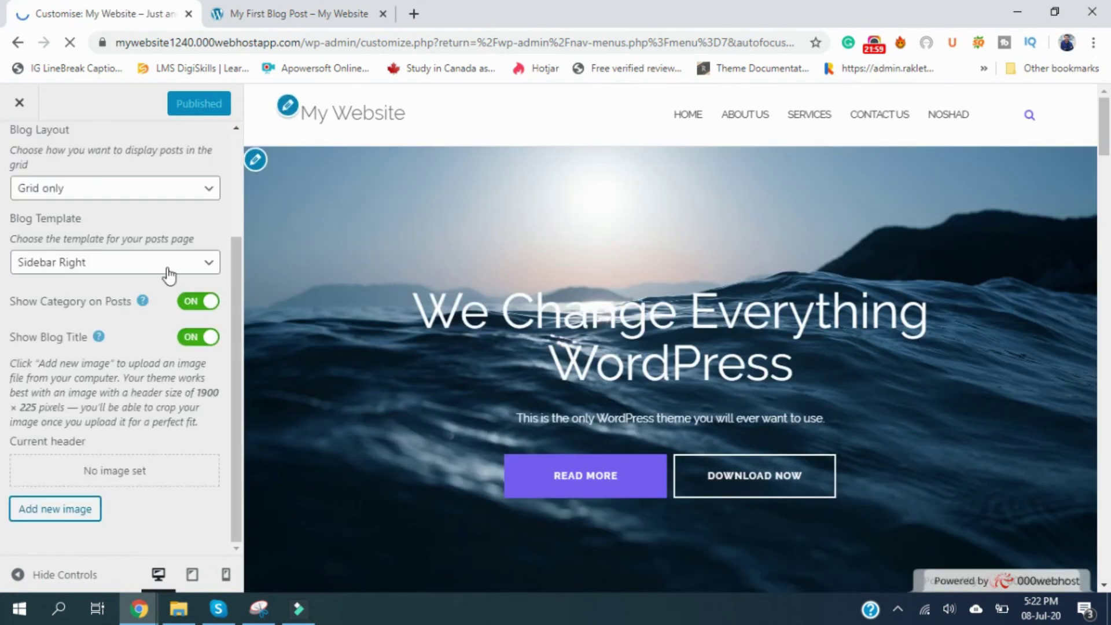
scroll(162, 231, up, 3)
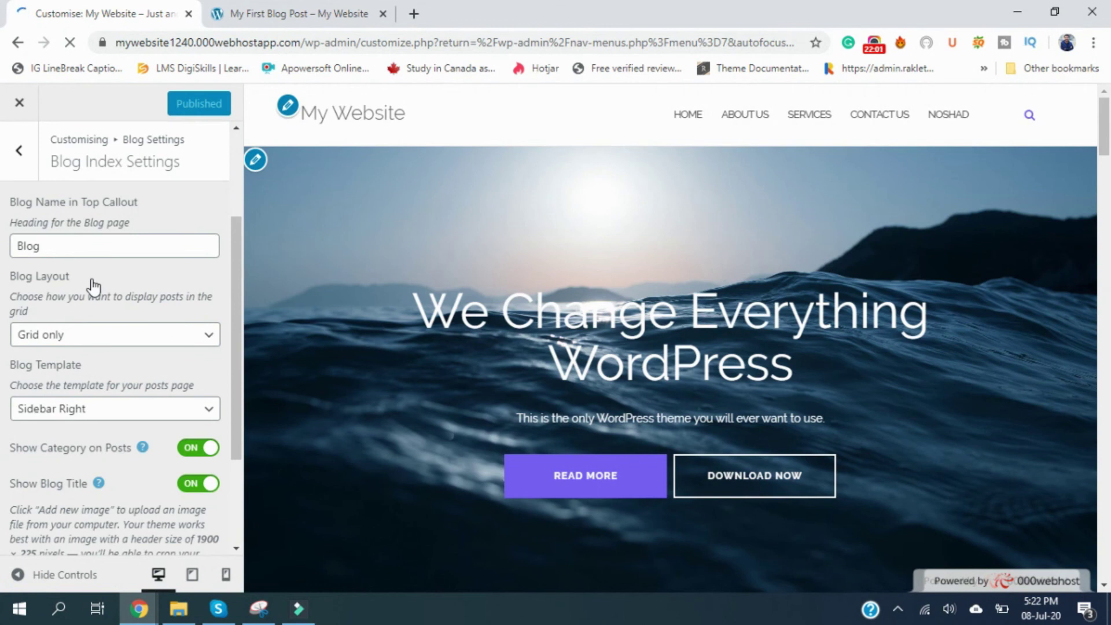
scroll(162, 376, down, 3)
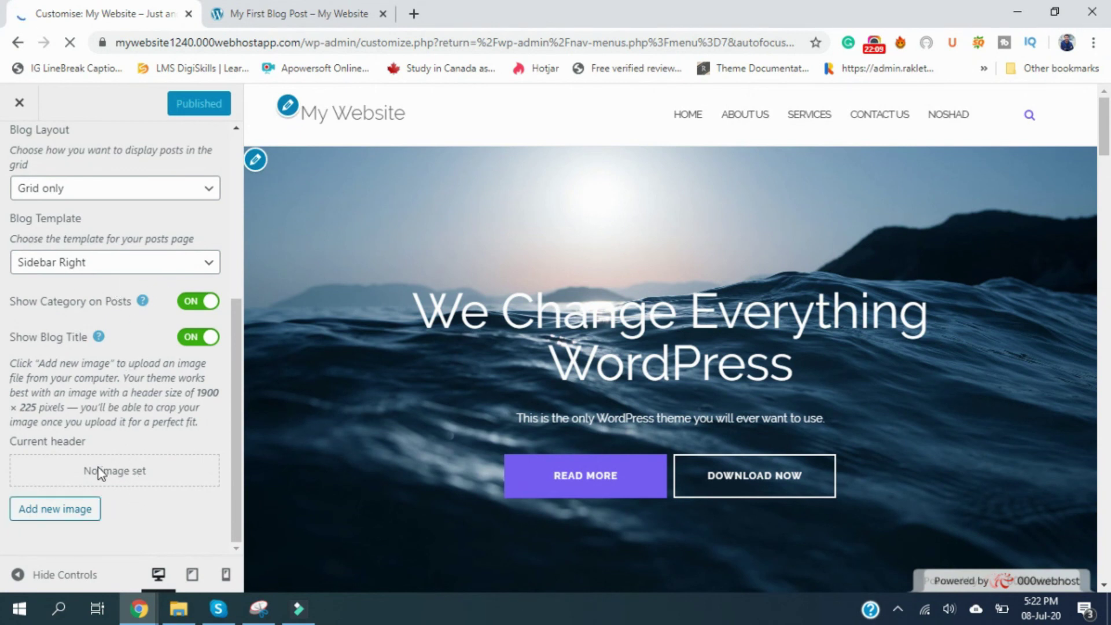
View the header image chooser without selecting an image, recheck the Blog Index Settings, and go back out of Blog Settings.
click(78, 513)
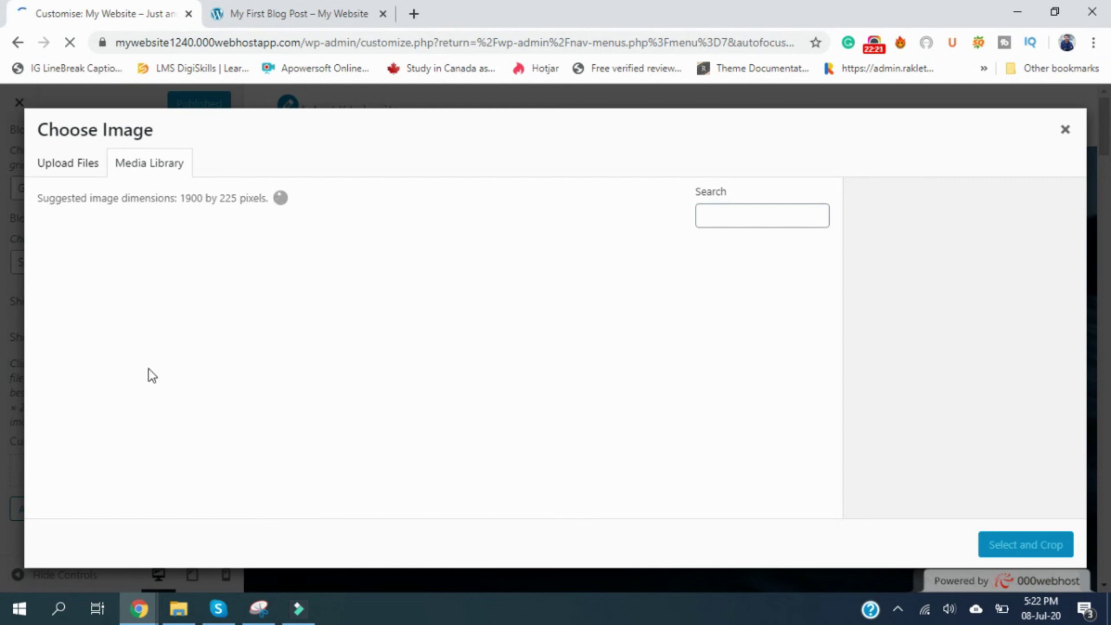
click(1064, 143)
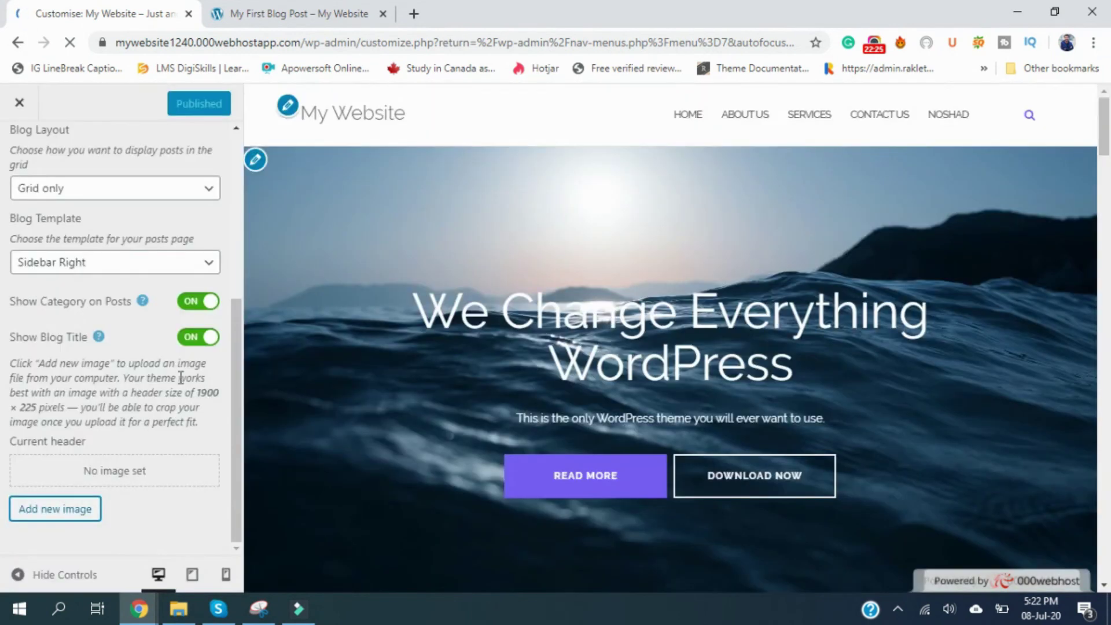
scroll(174, 440, up, 5)
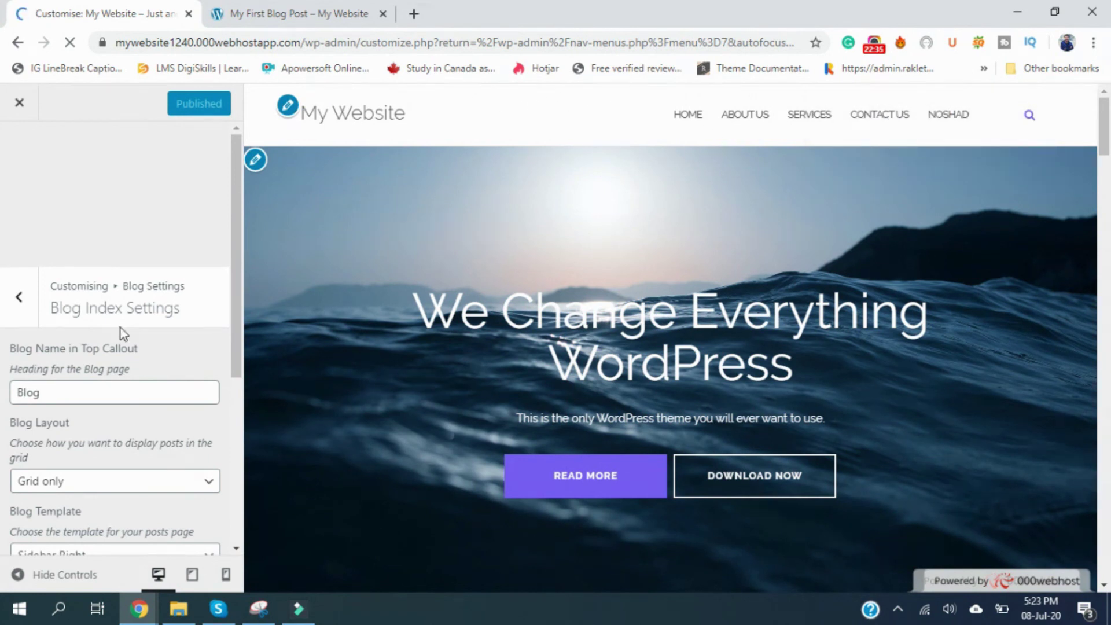
scroll(121, 347, down, 5)
scroll(121, 400, up, 5)
click(18, 295)
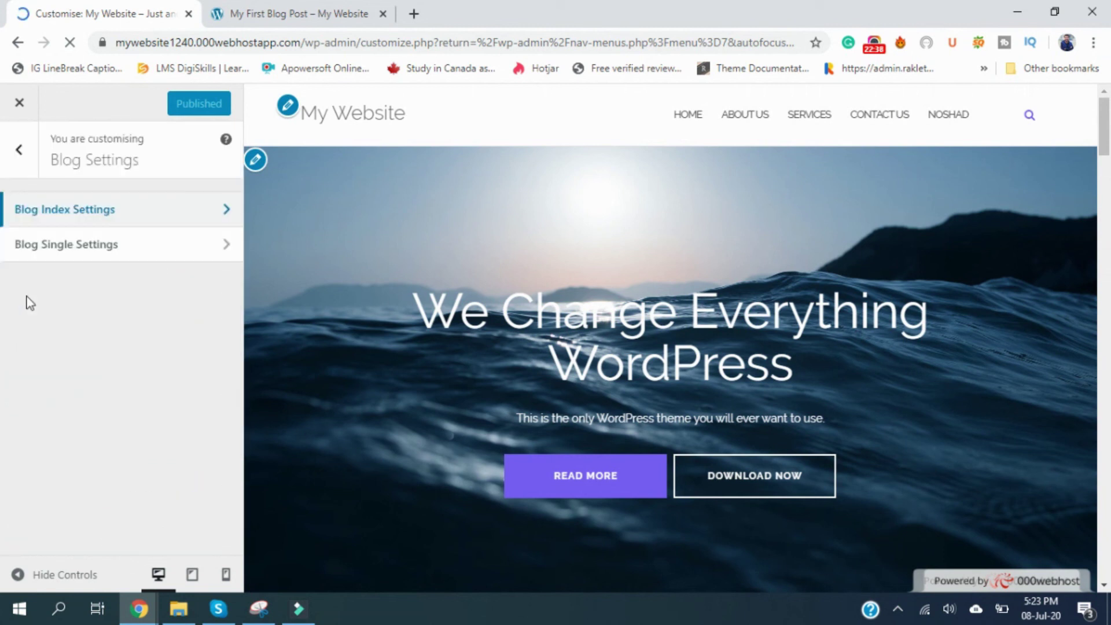
click(19, 152)
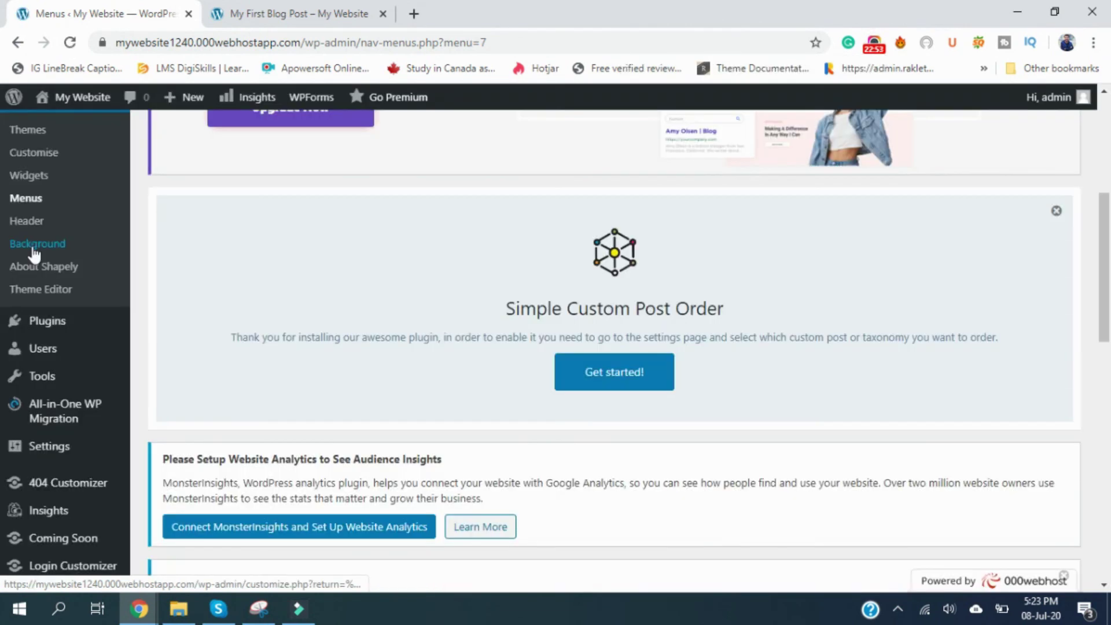
Skip the Background settings, open the Theme Editor, read its warning about direct edits, and go back without editing any theme files.
click(35, 245)
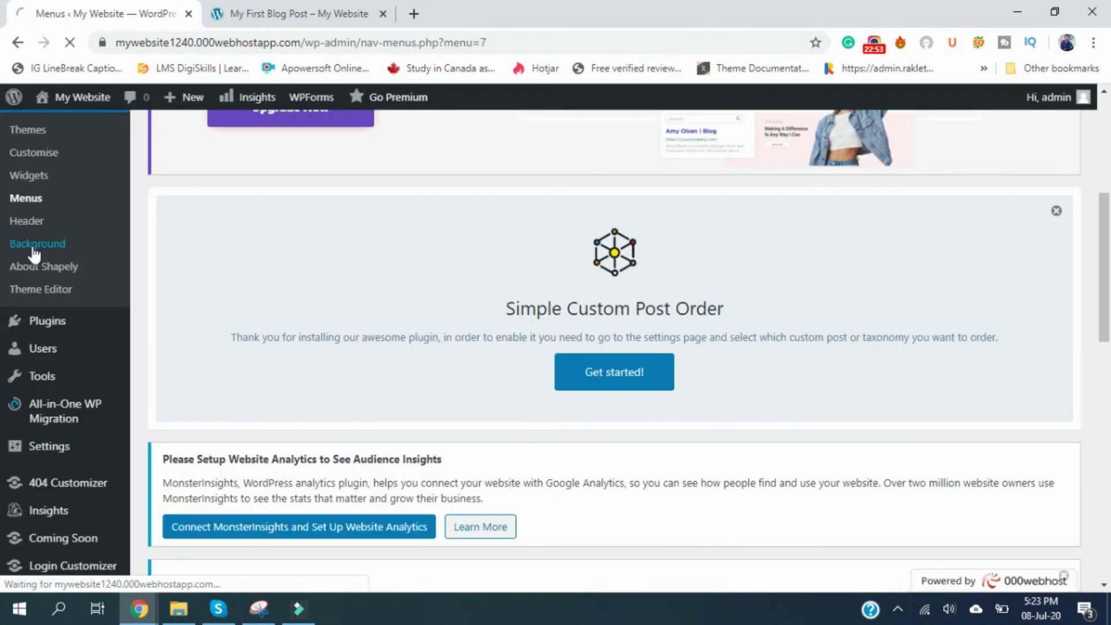
click(71, 41)
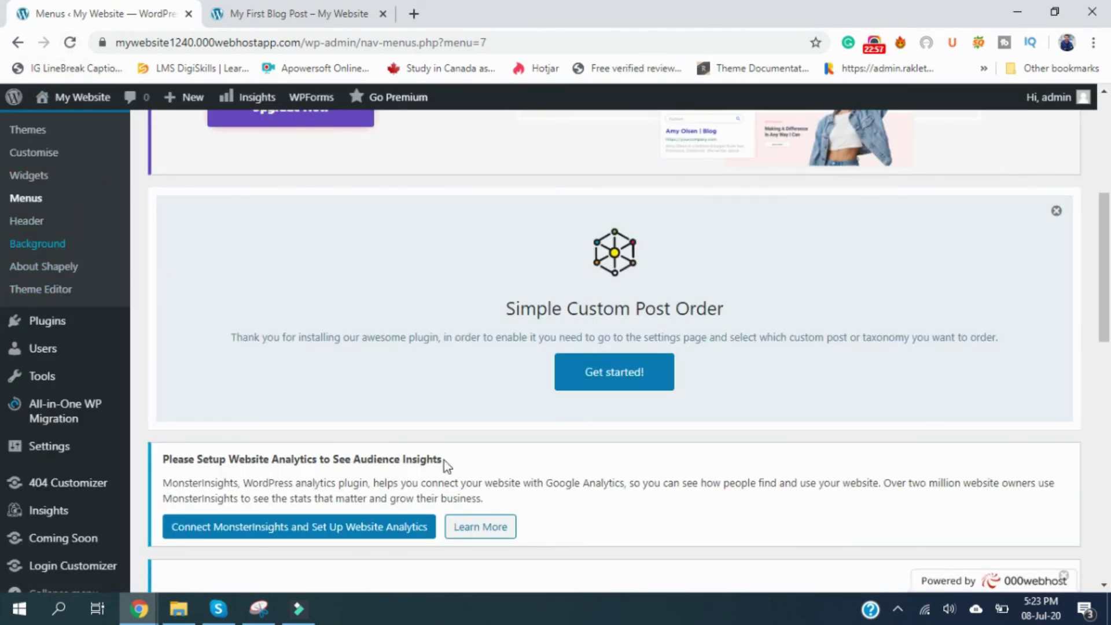
click(35, 292)
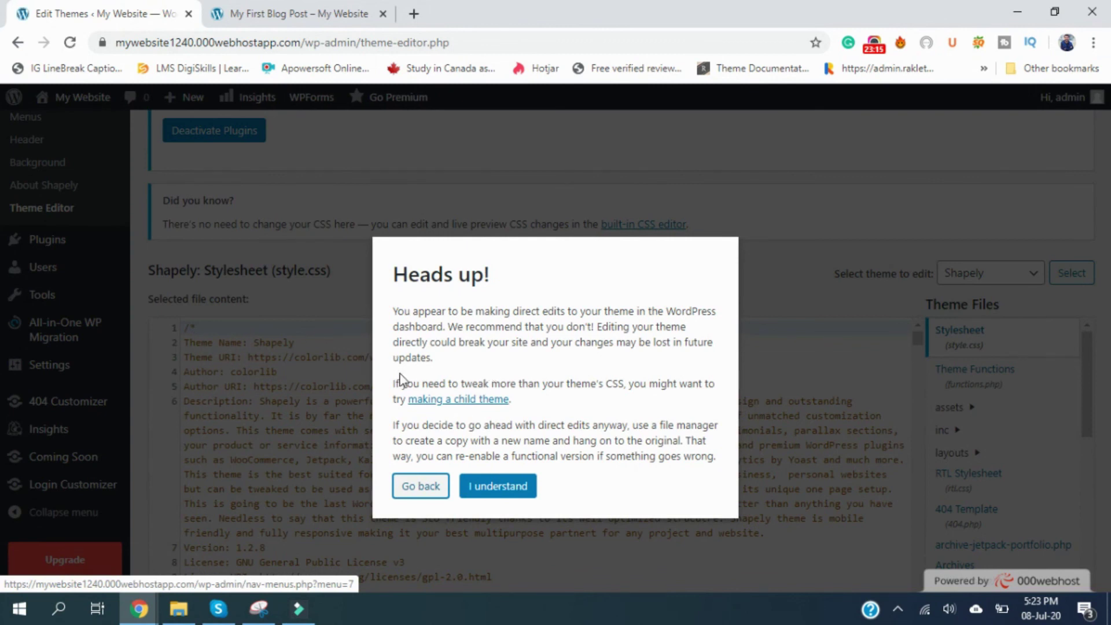
drag(395, 313, 673, 441)
click(425, 492)
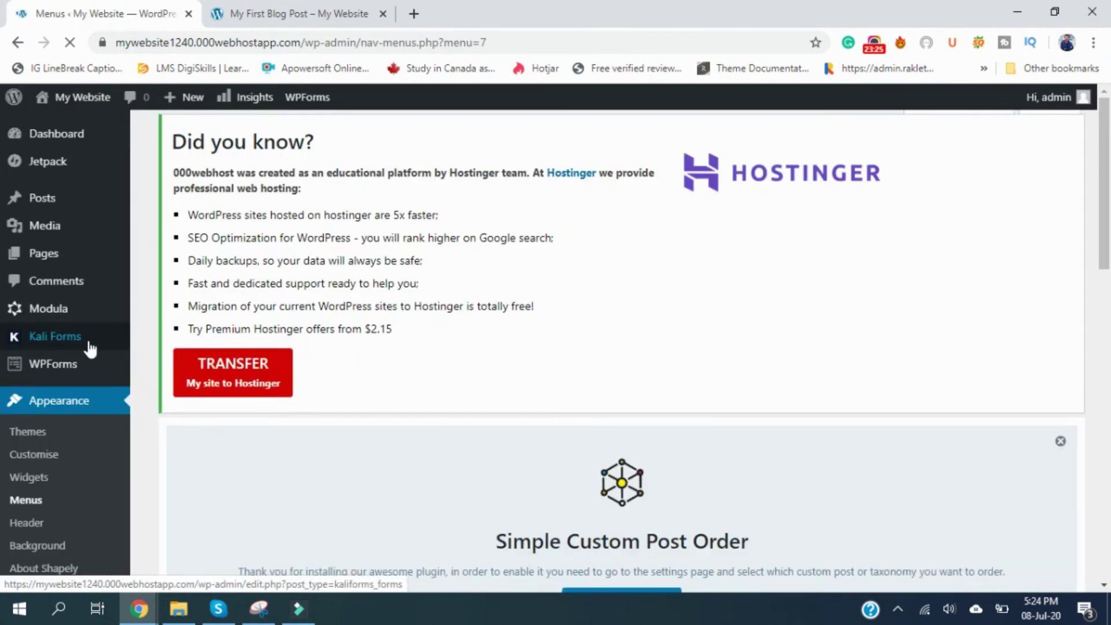
Show the Plugins options in the WordPress dashboard navigation.
scroll(89, 349, down, 1)
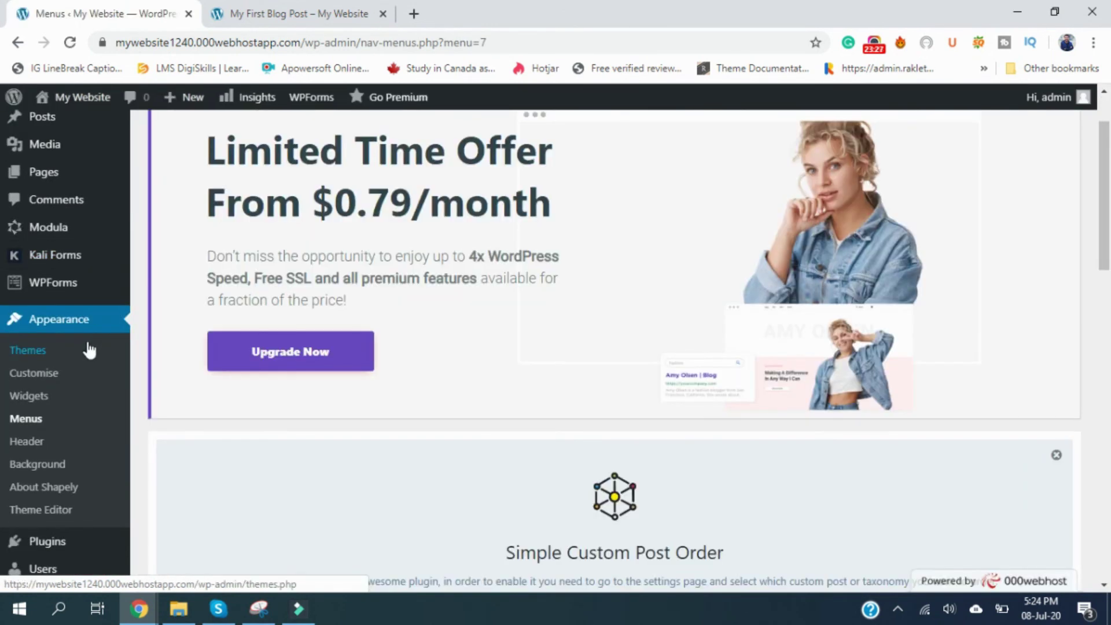
scroll(88, 359, down, 1)
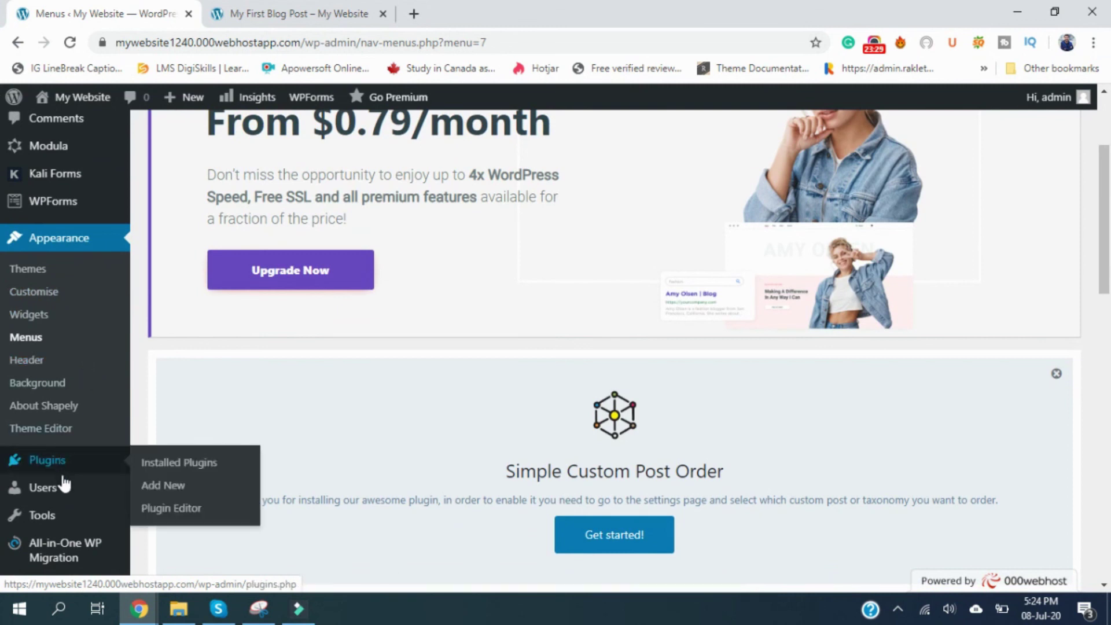
mouse_move(83, 453)
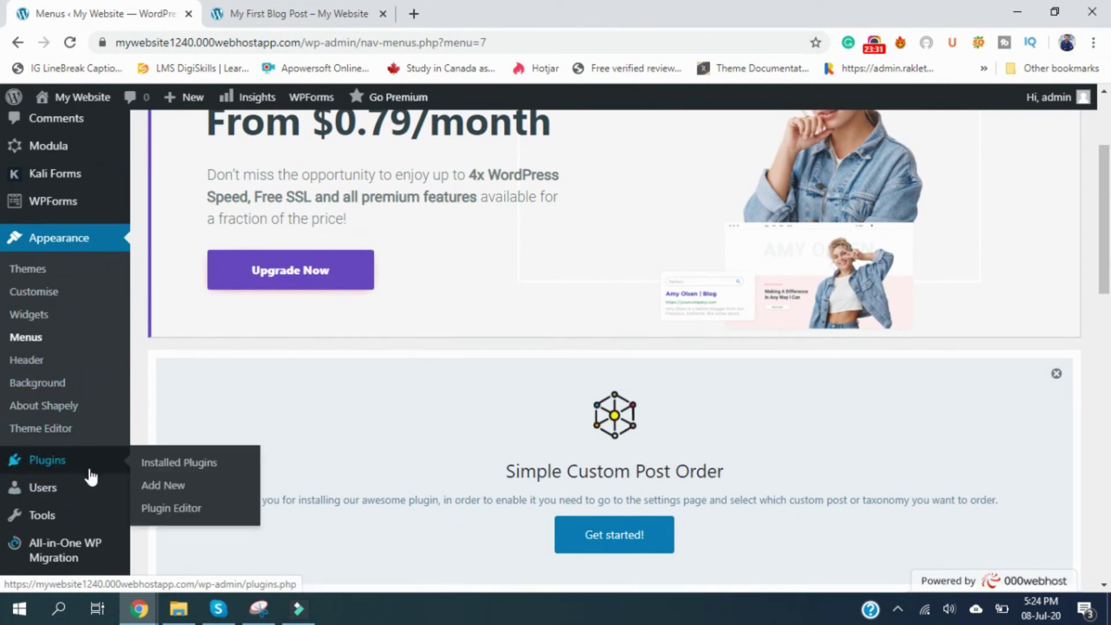